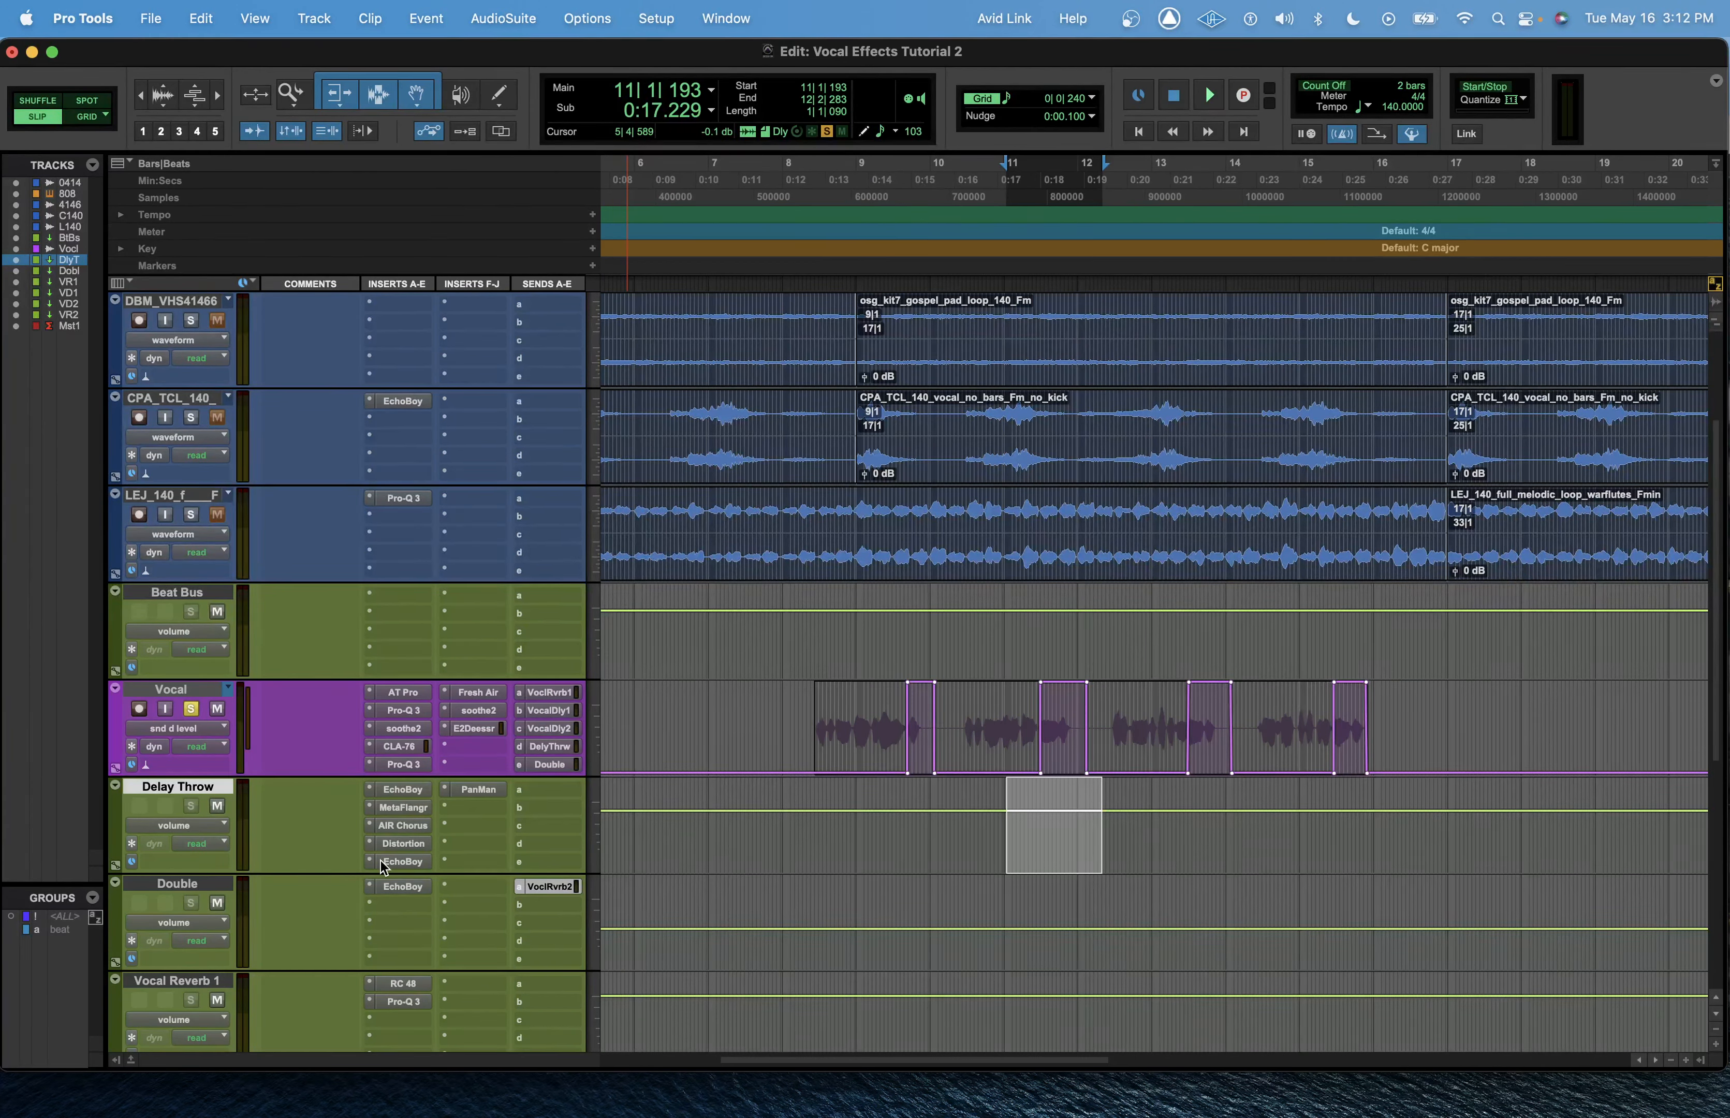
Step: Bypass the MetaFlanger, AIR Chorus, Distortion, second EchoBoy and PanMan inserts on the Delay Throw track
{"action": "key", "text": "super+equal"}
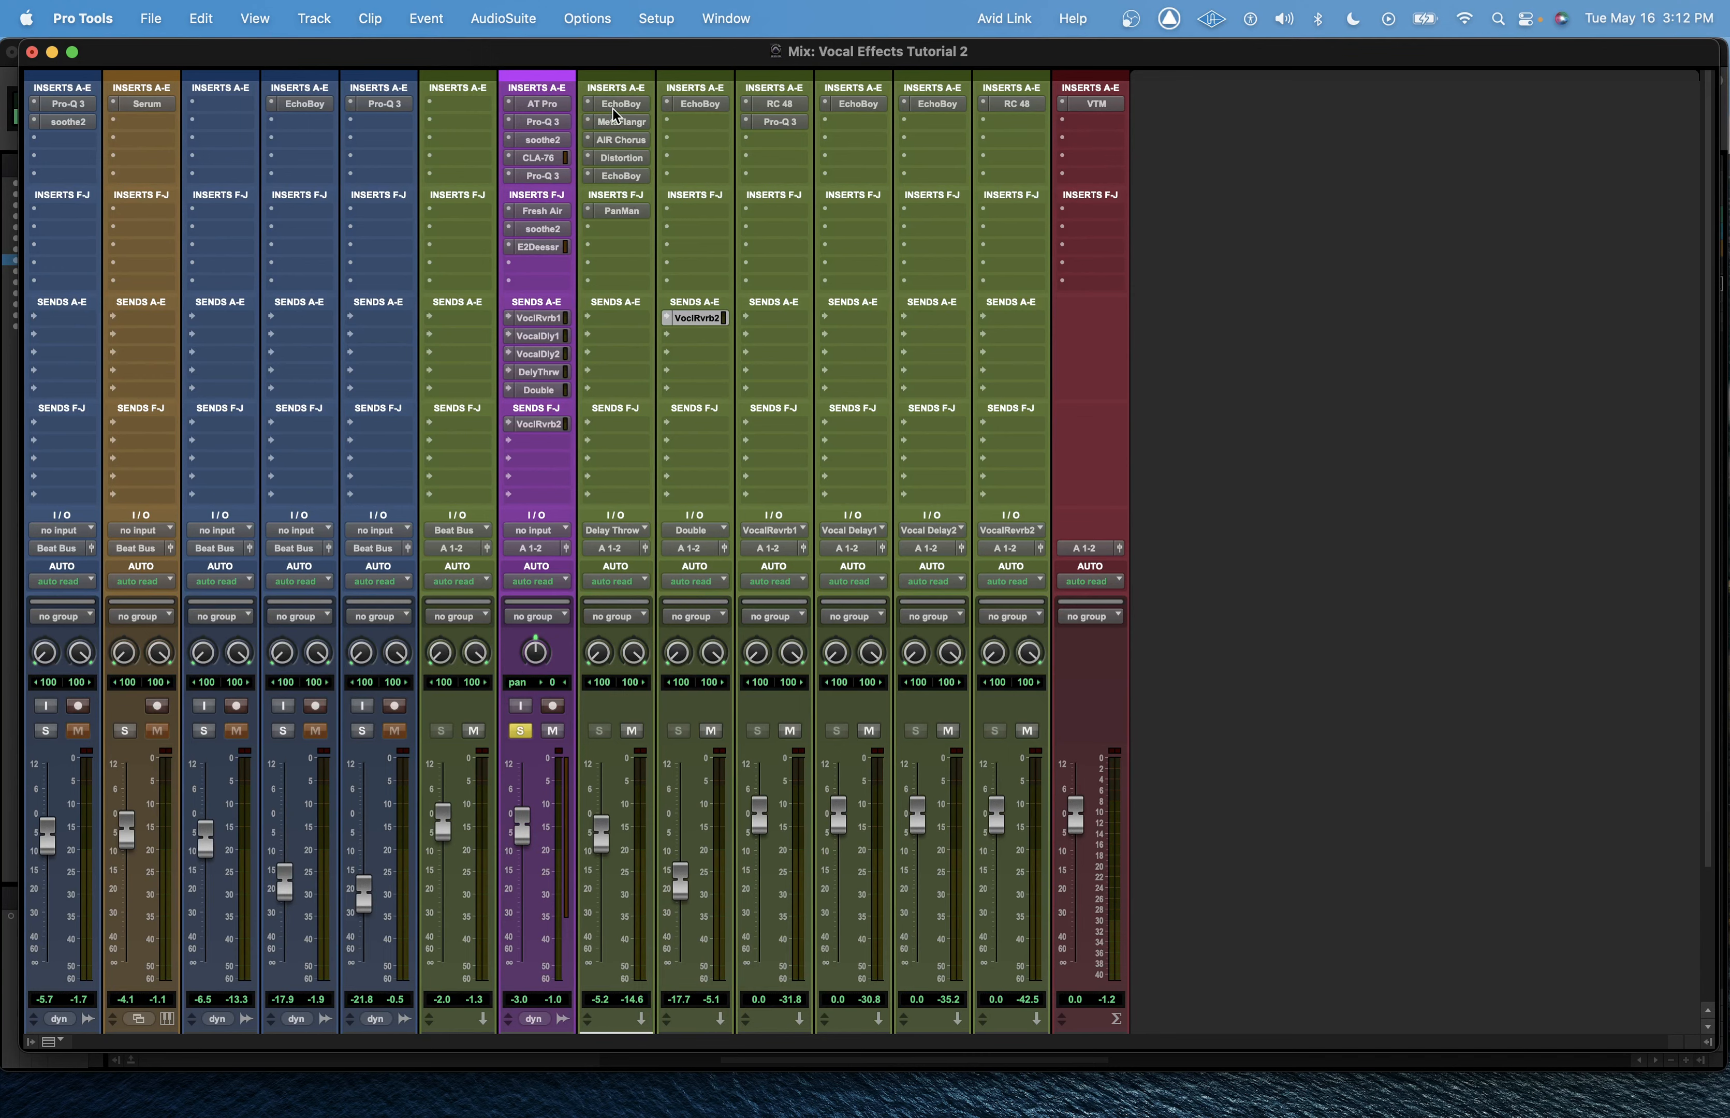
{"action": "left_click_drag", "start_coordinate": [616, 124], "coordinate": [616, 176]}
{"action": "key", "text": "super+equal"}
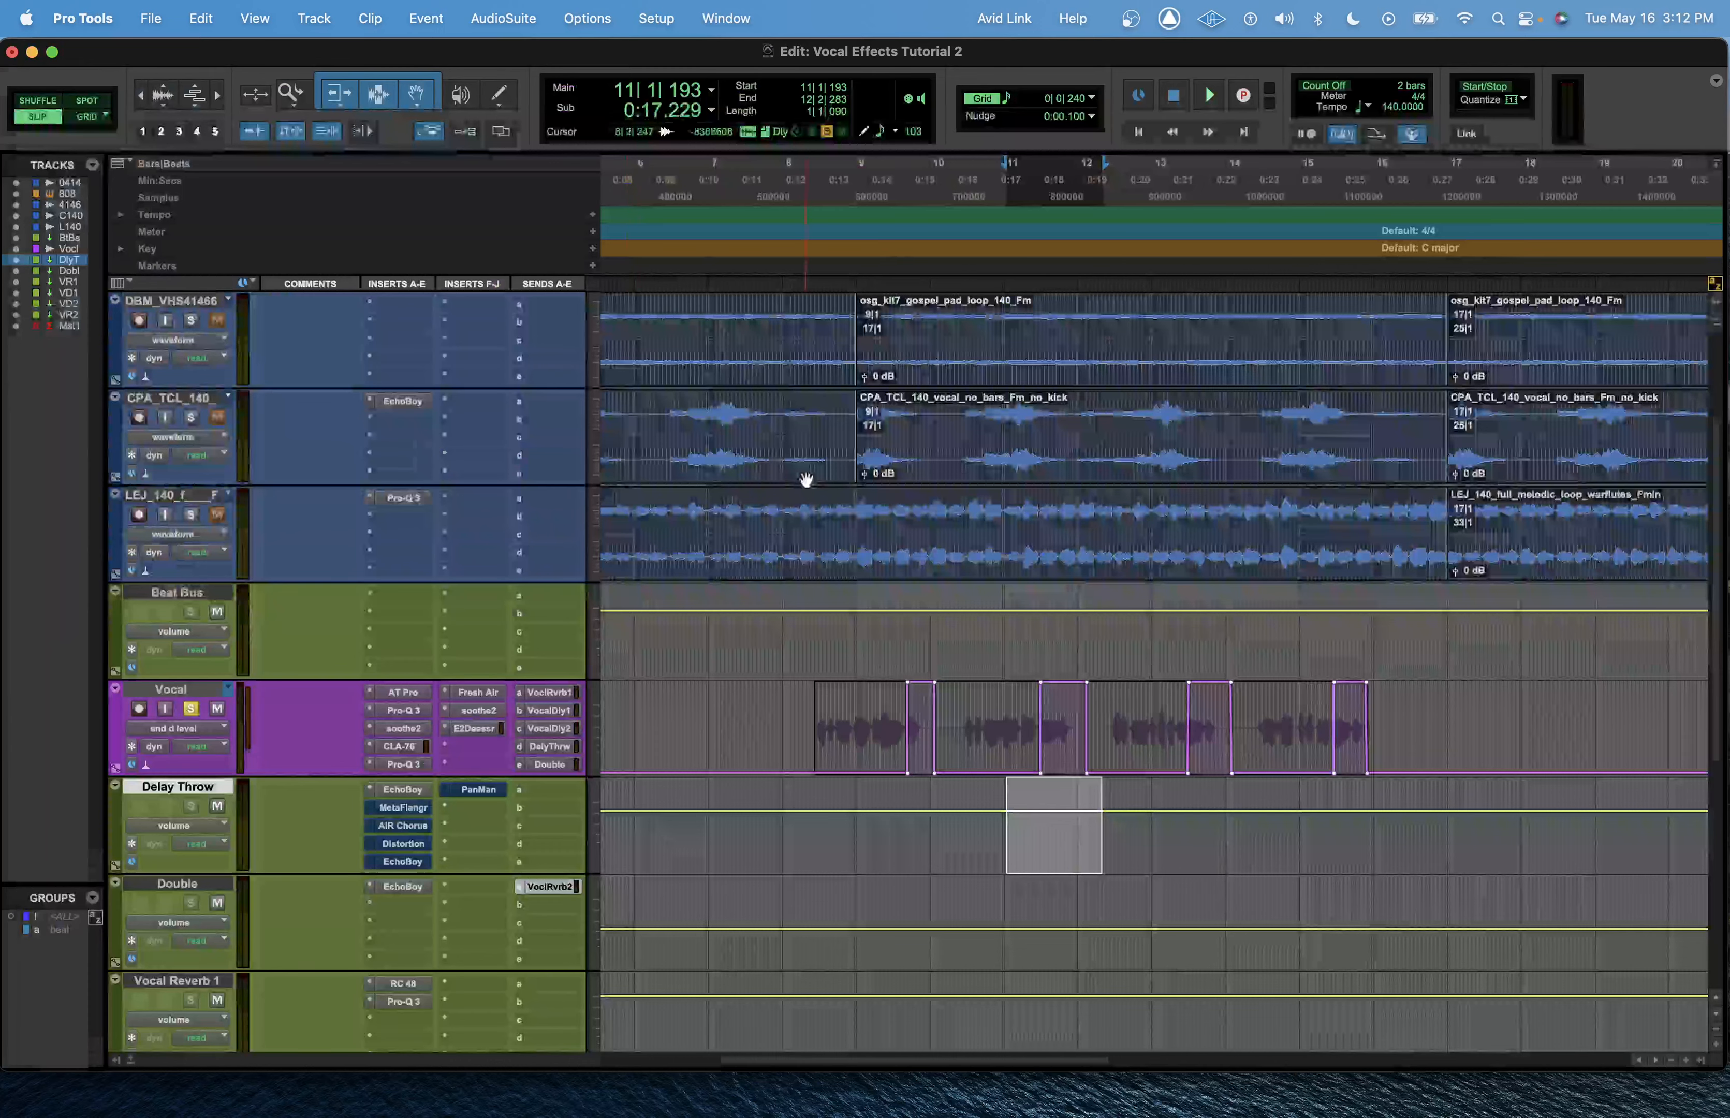
Step: Try lowering the Delay Throw send automation of the first automated section on the Vocal track
{"action": "left_click_drag", "start_coordinate": [872, 726], "coordinate": [962, 744]}
{"action": "left_click", "coordinate": [885, 741]}
{"action": "left_click", "coordinate": [962, 744]}
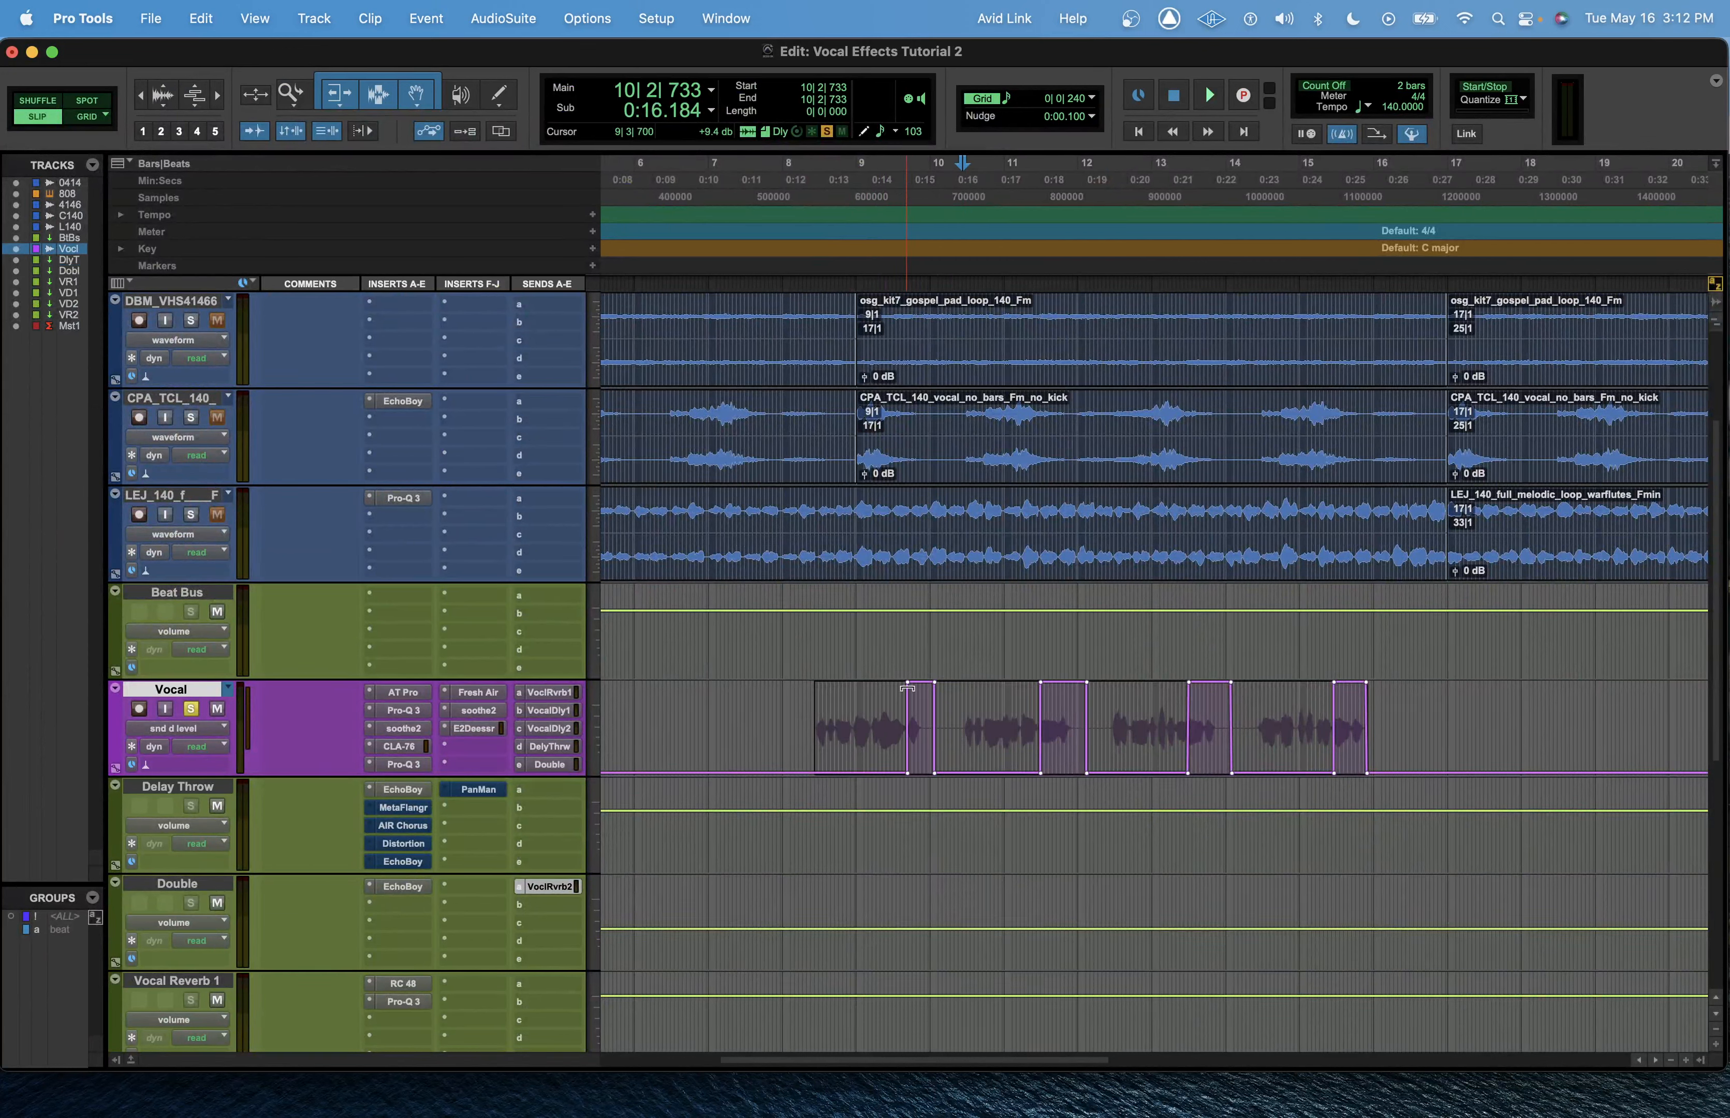
{"action": "left_click_drag", "start_coordinate": [879, 727], "coordinate": [942, 676]}
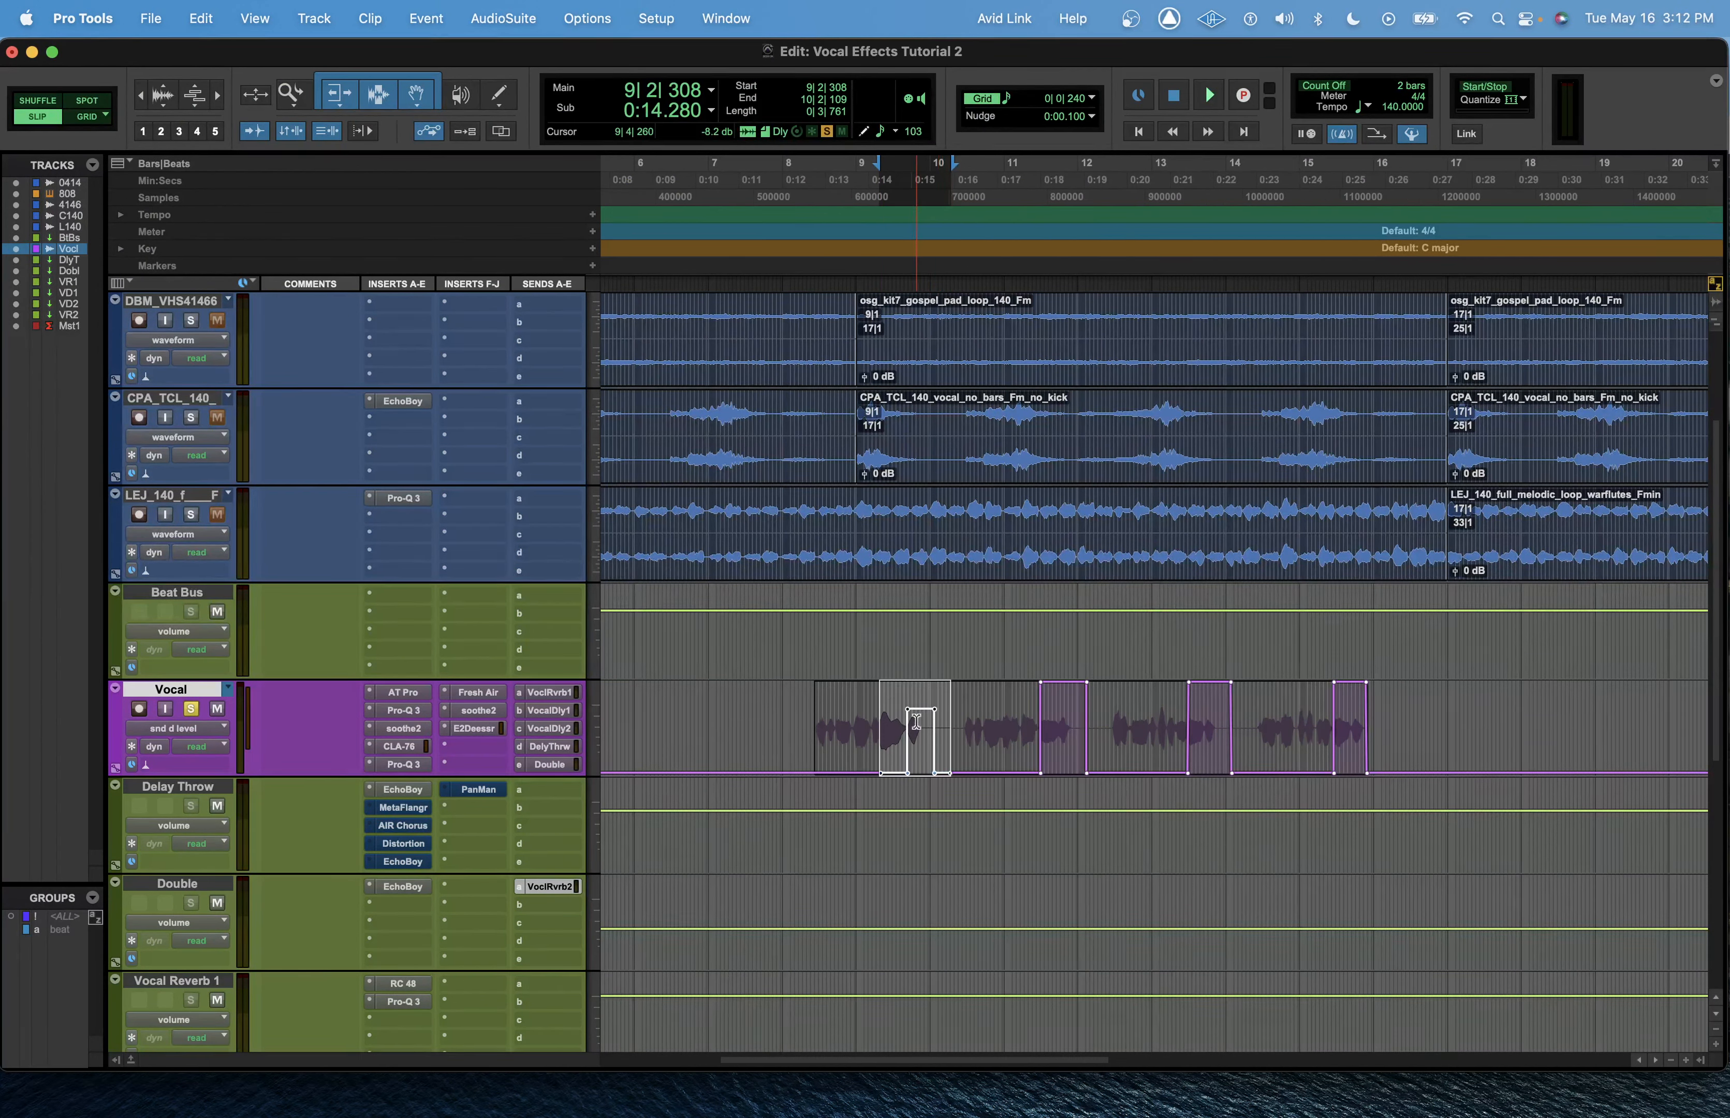
{"action": "left_click", "coordinate": [916, 723]}
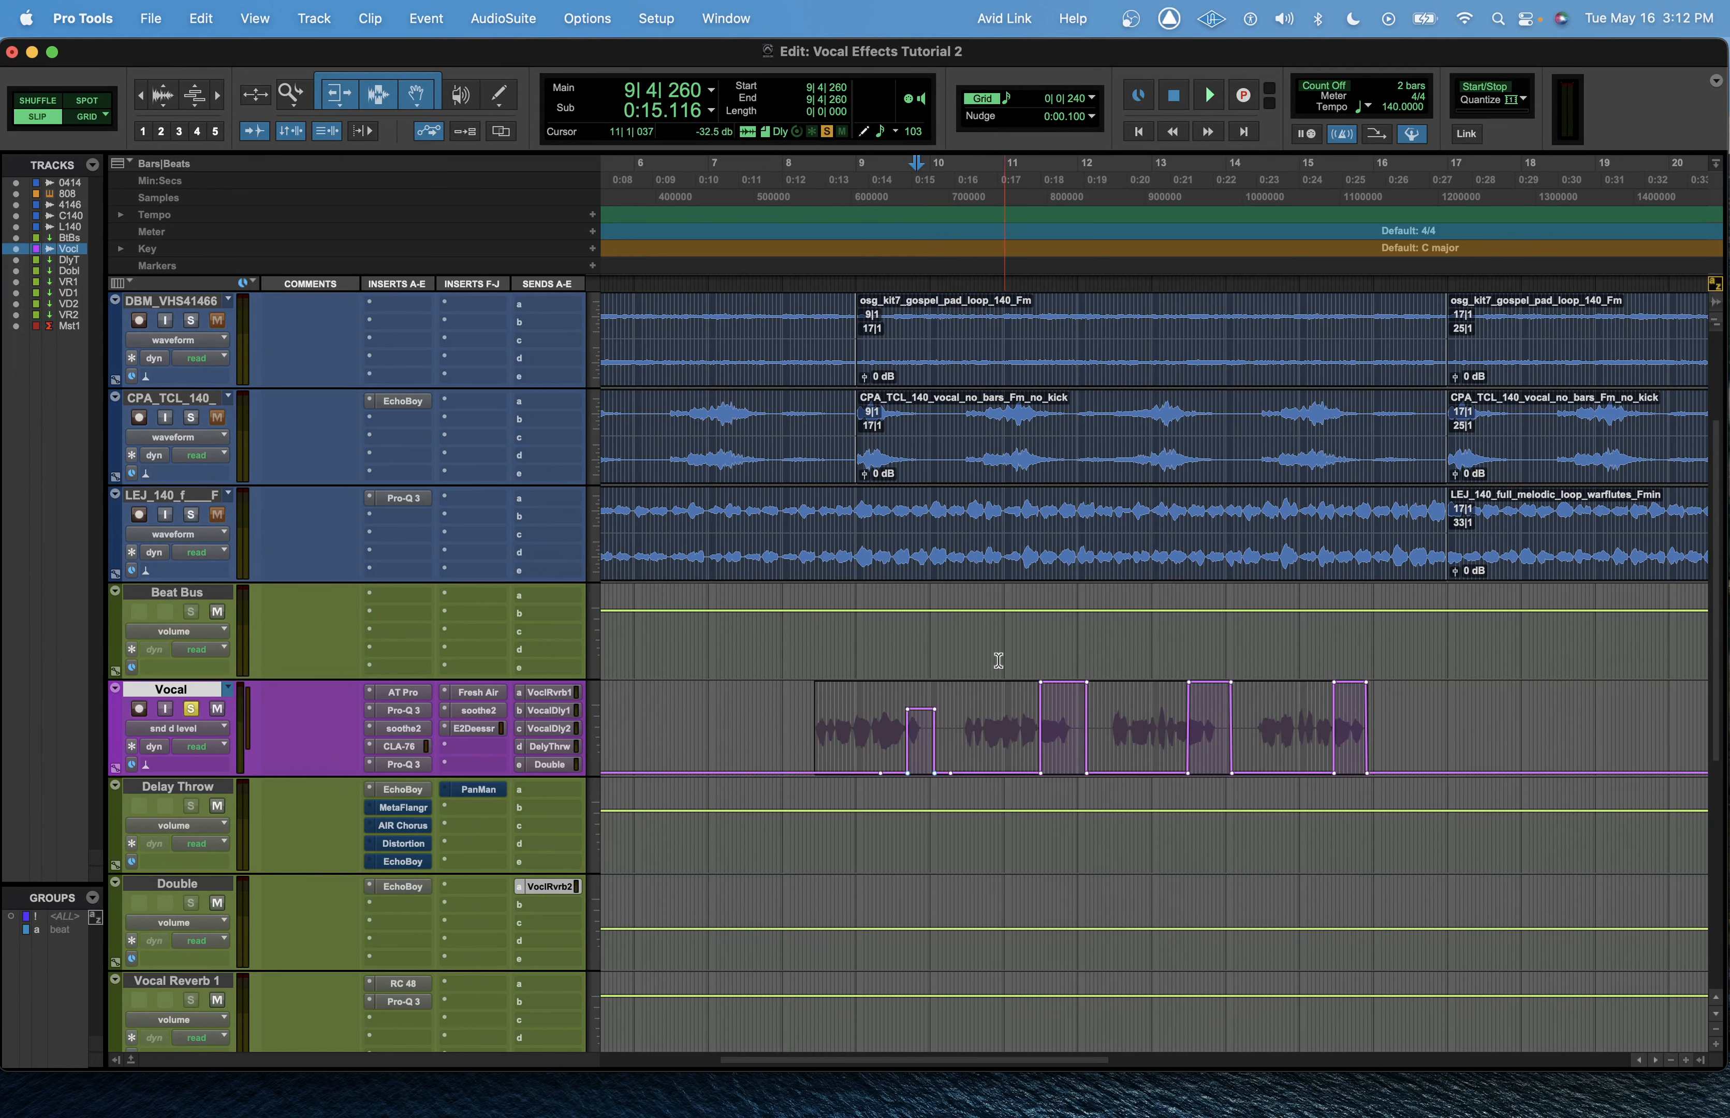
Step: Restore the first section's original Delay Throw send automation on the Vocal track
{"action": "mouse_move", "coordinate": [919, 697]}
{"action": "left_click_drag", "start_coordinate": [838, 743], "coordinate": [948, 757]}
{"action": "key", "text": "Delete"}
{"action": "left_click", "coordinate": [997, 757]}
{"action": "left_click", "coordinate": [943, 759]}
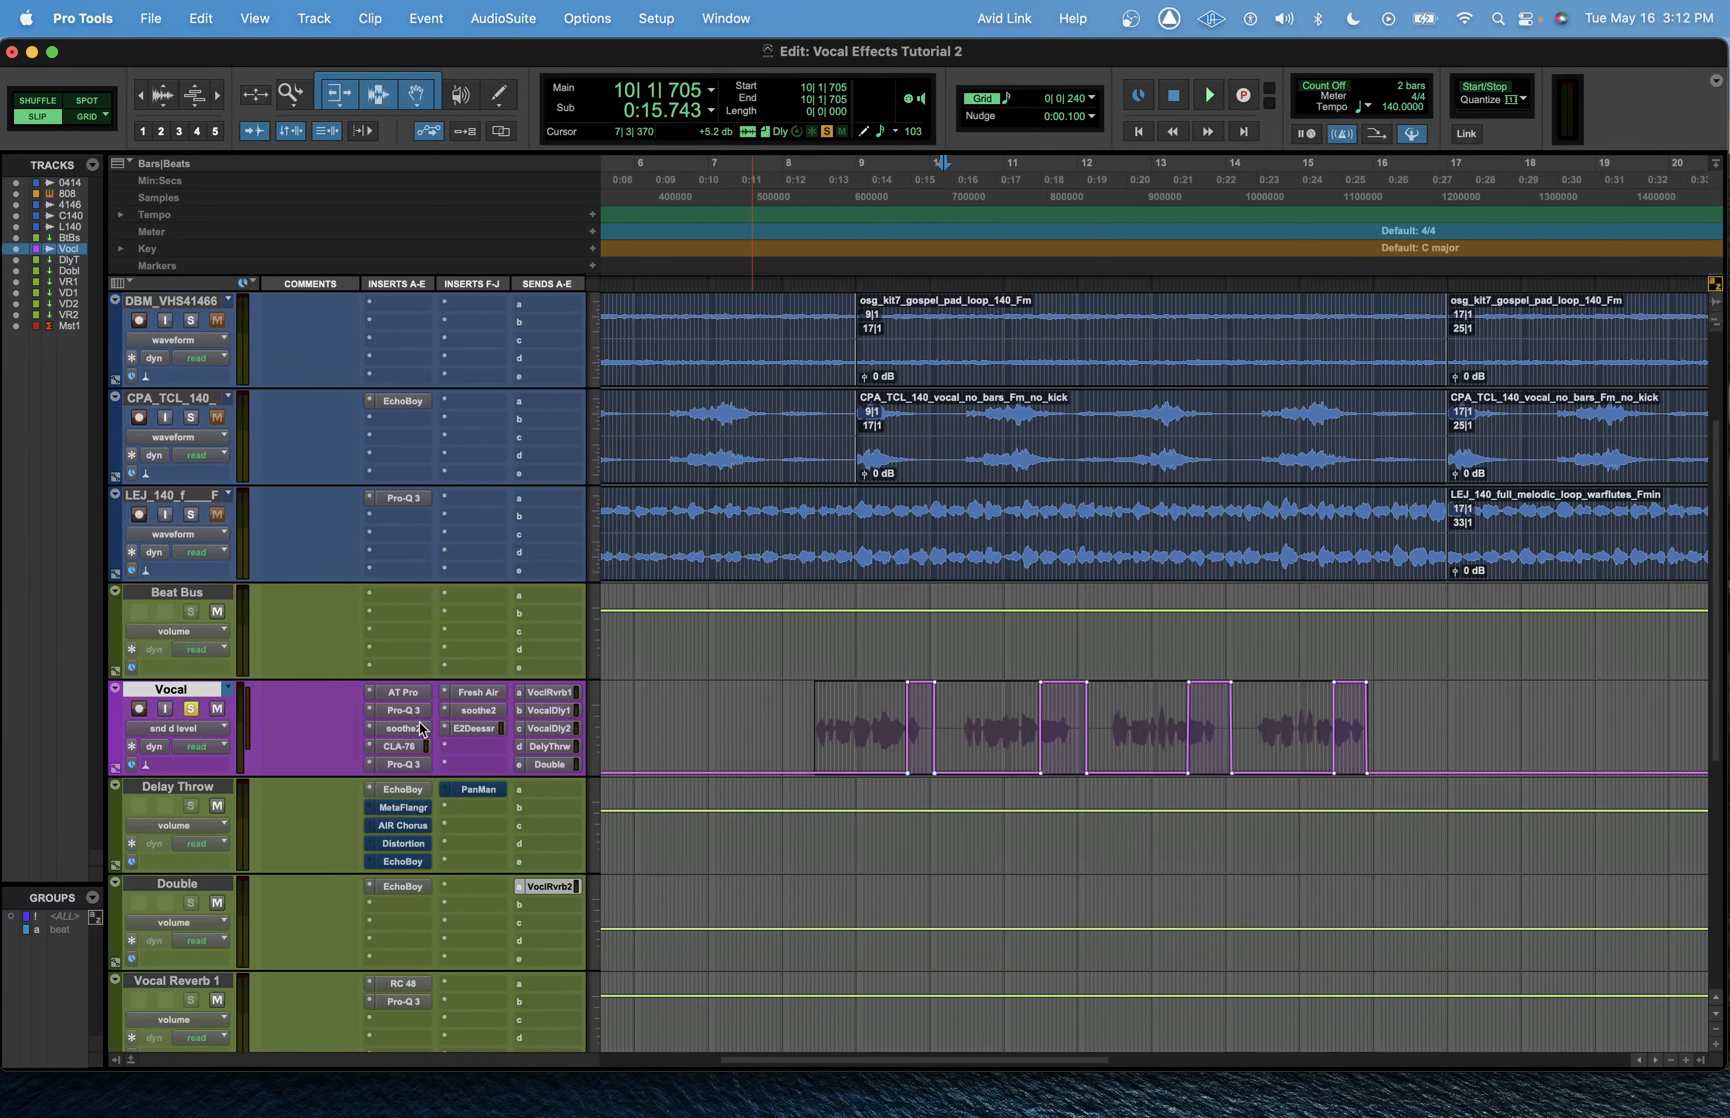
Step: Set the Vocal track view to Delay Throw send level and select the automation across all four phrases
{"action": "left_click", "coordinate": [194, 730]}
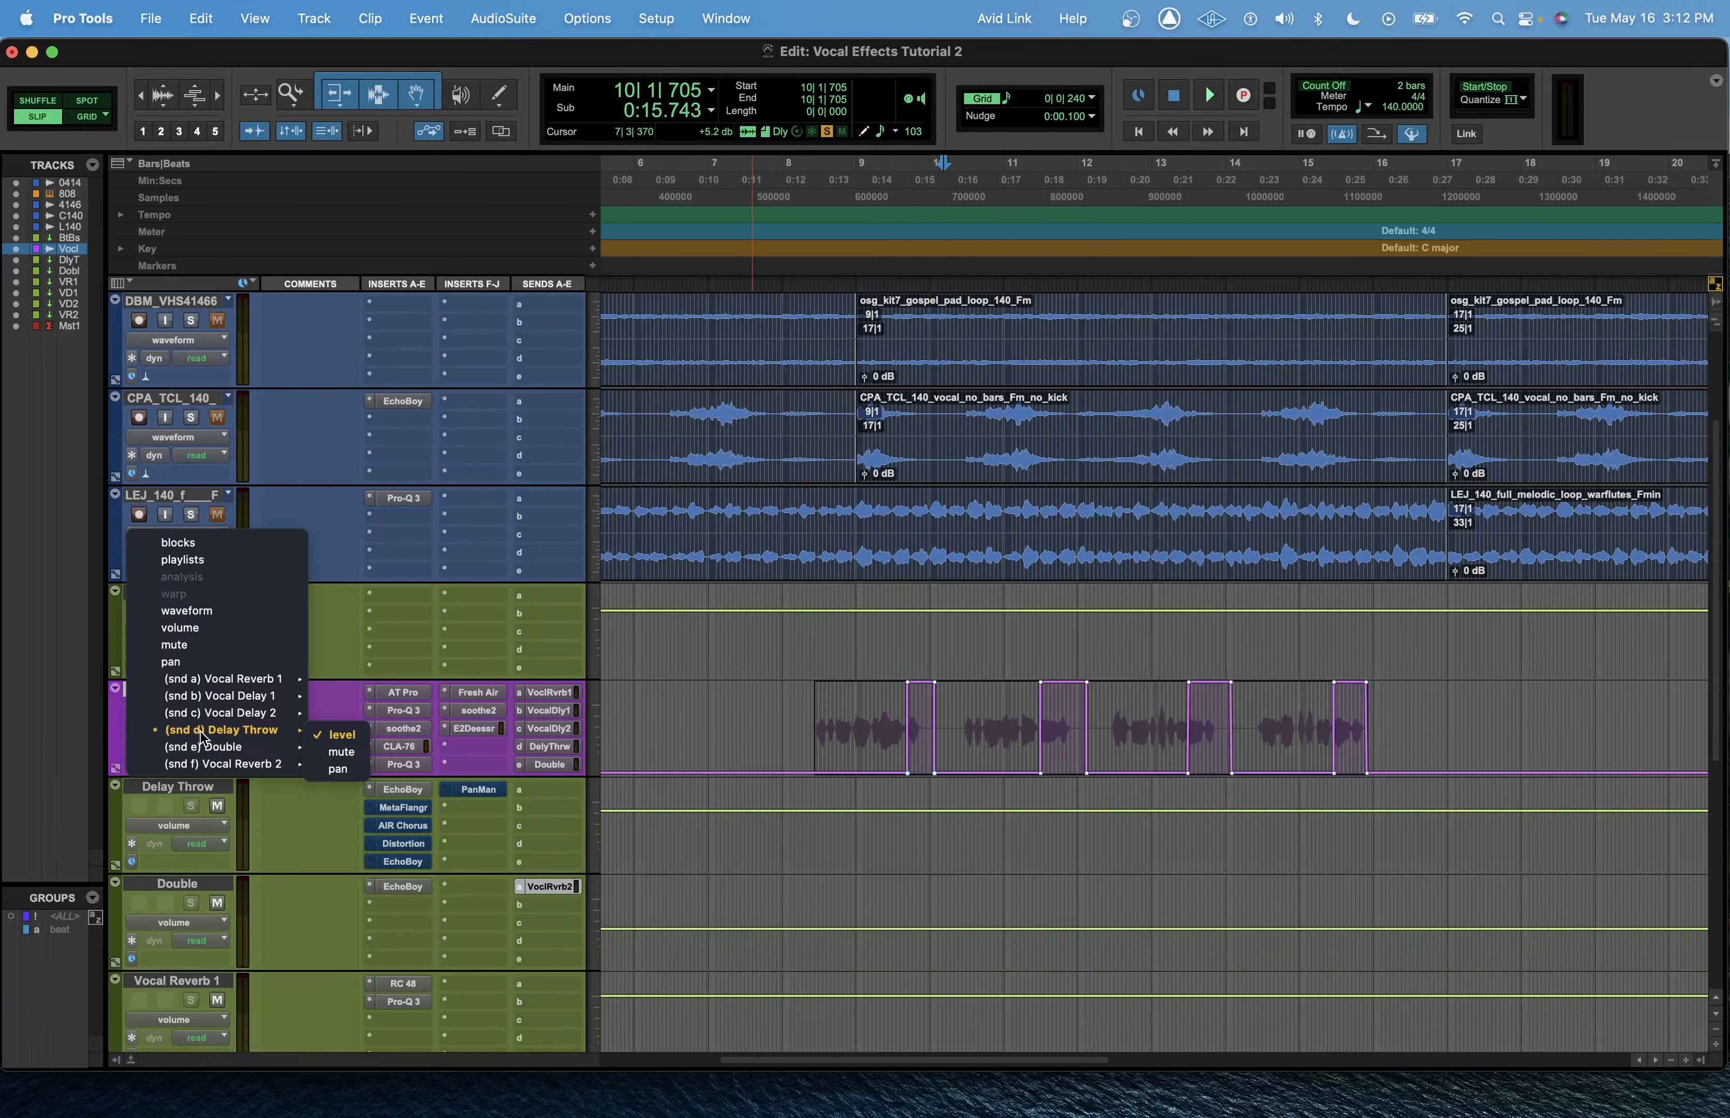
{"action": "left_click", "coordinate": [329, 733]}
{"action": "left_click_drag", "start_coordinate": [785, 726], "coordinate": [1385, 737]}
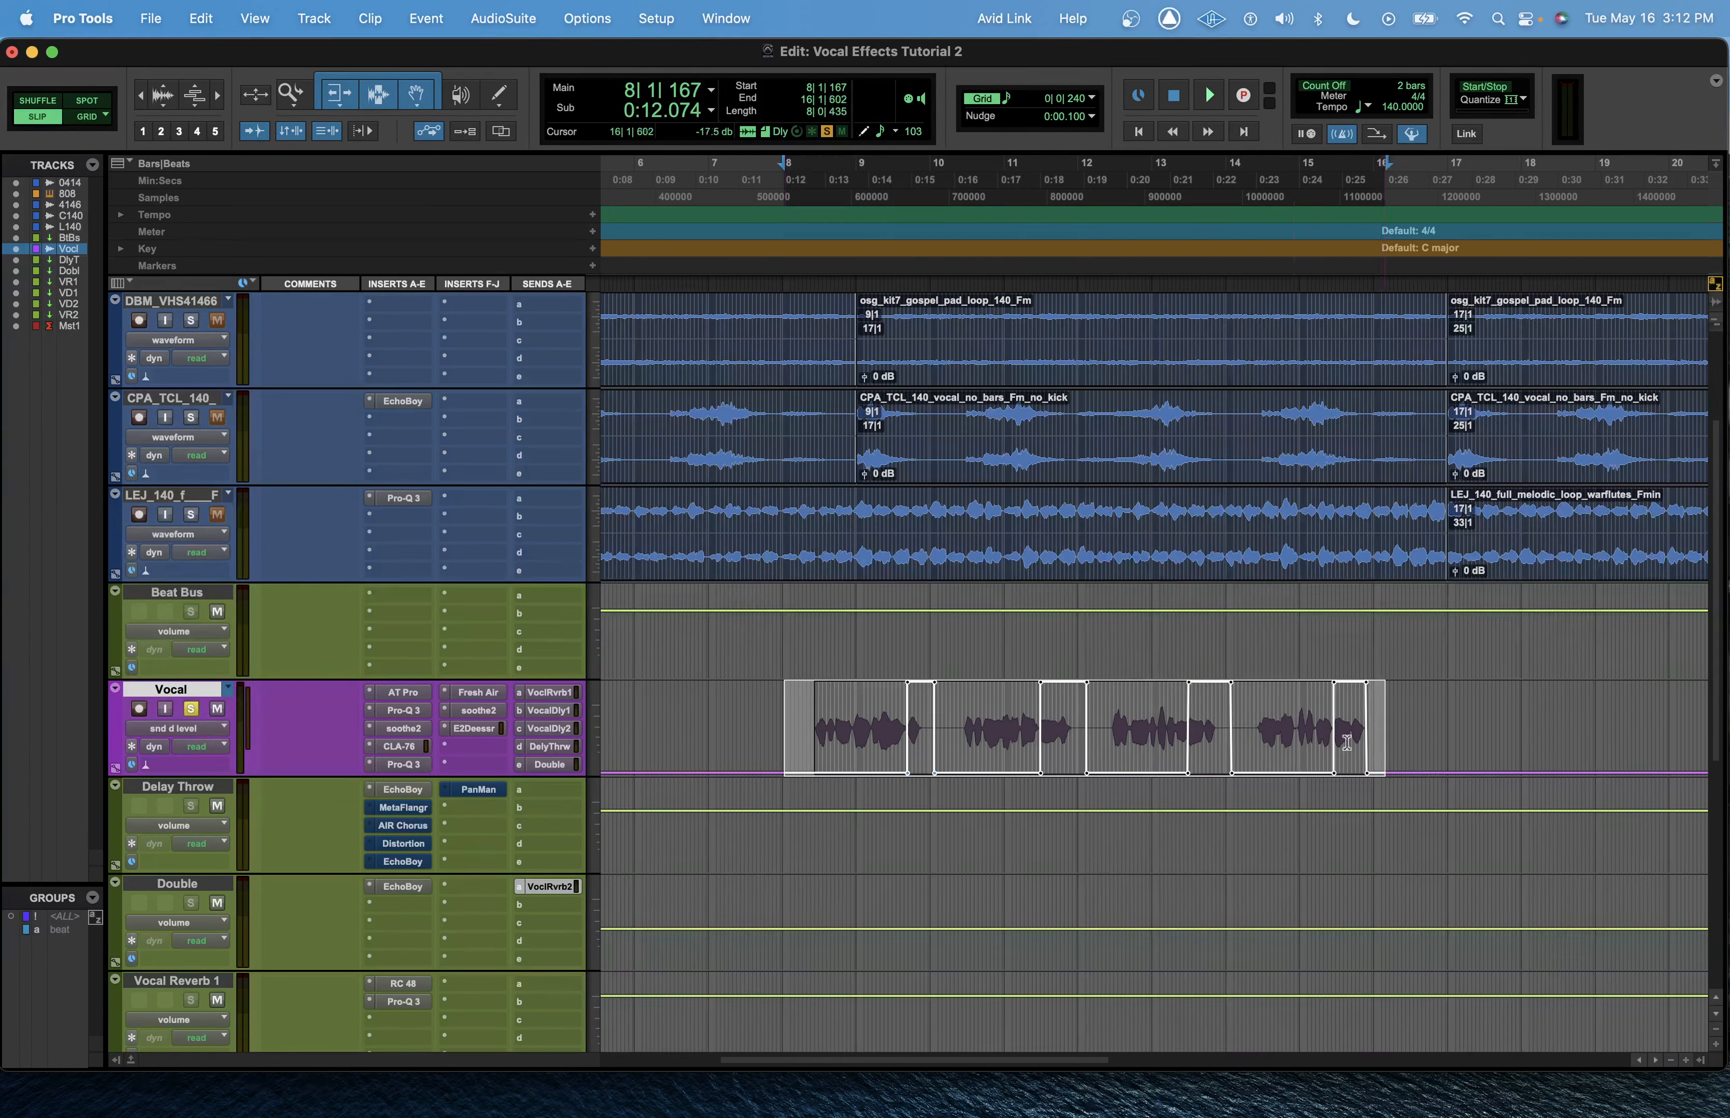
Step: Open the first EchoBoy insert on the Delay Throw track and expand its Tweak settings
{"action": "left_click", "coordinate": [191, 791]}
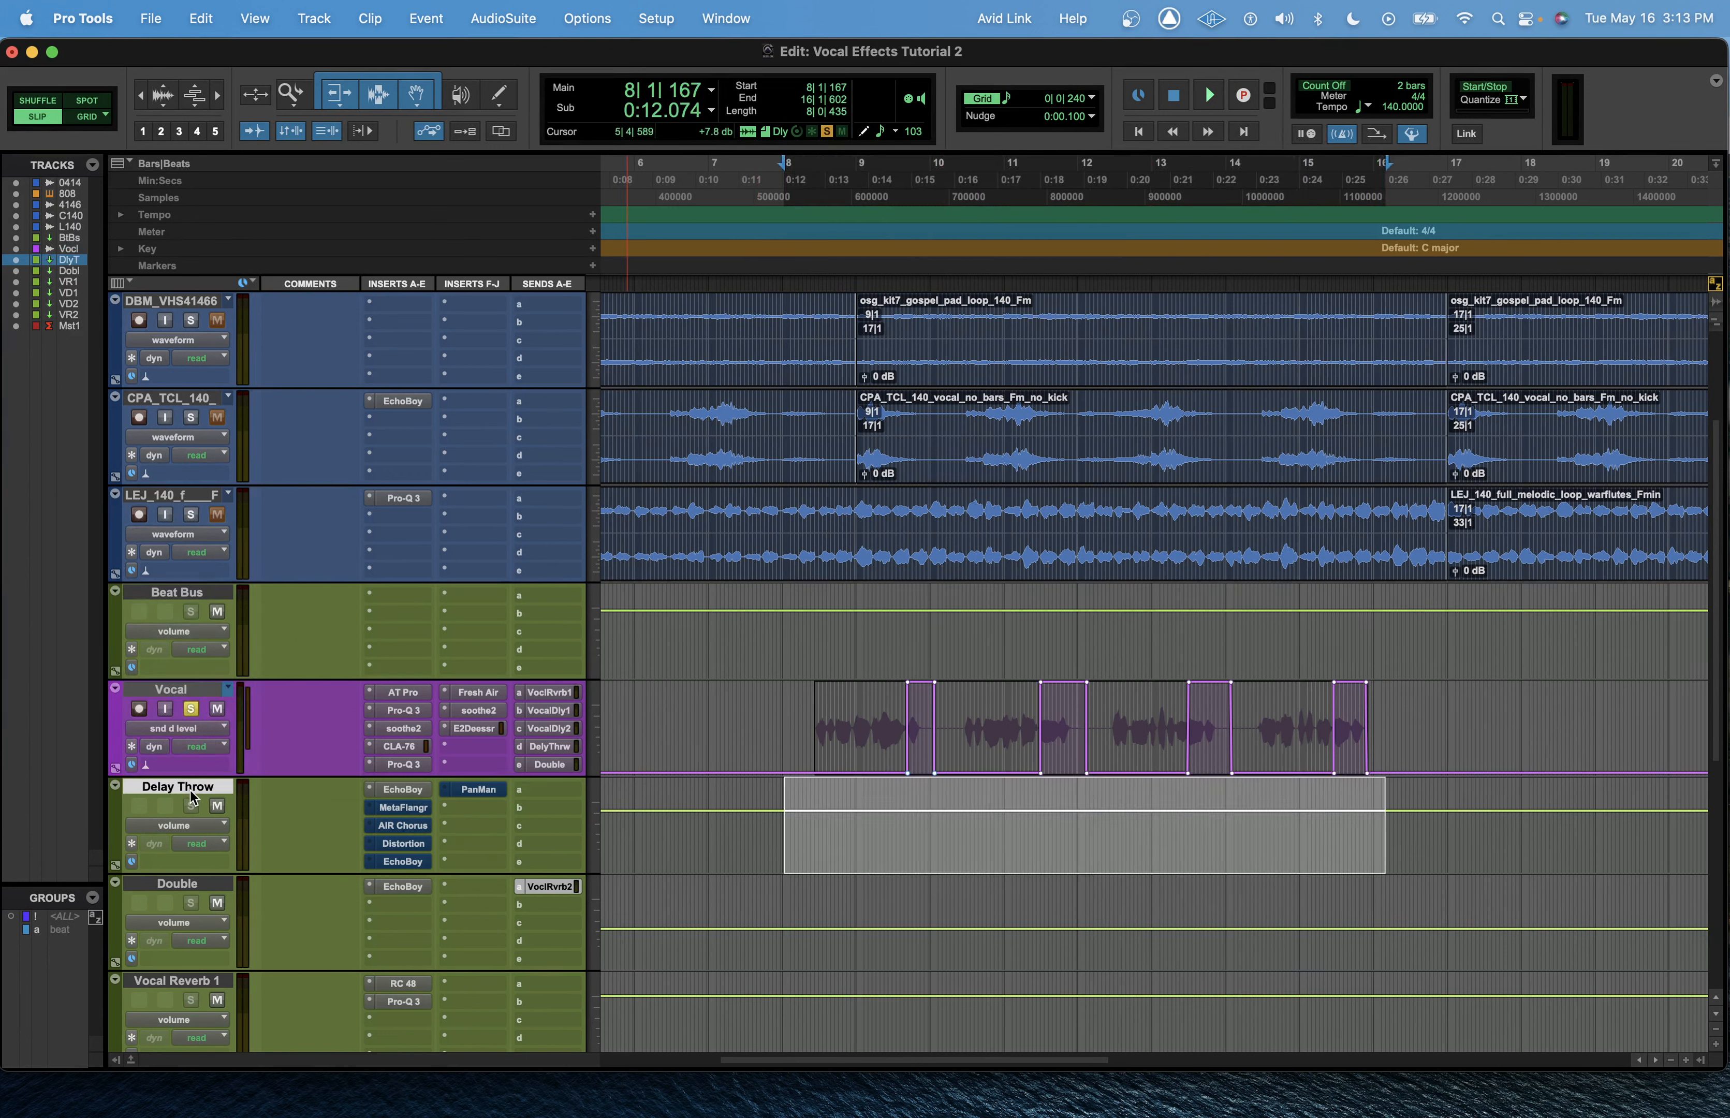
{"action": "left_click", "coordinate": [404, 789]}
{"action": "left_click_drag", "start_coordinate": [1080, 280], "coordinate": [857, 203]}
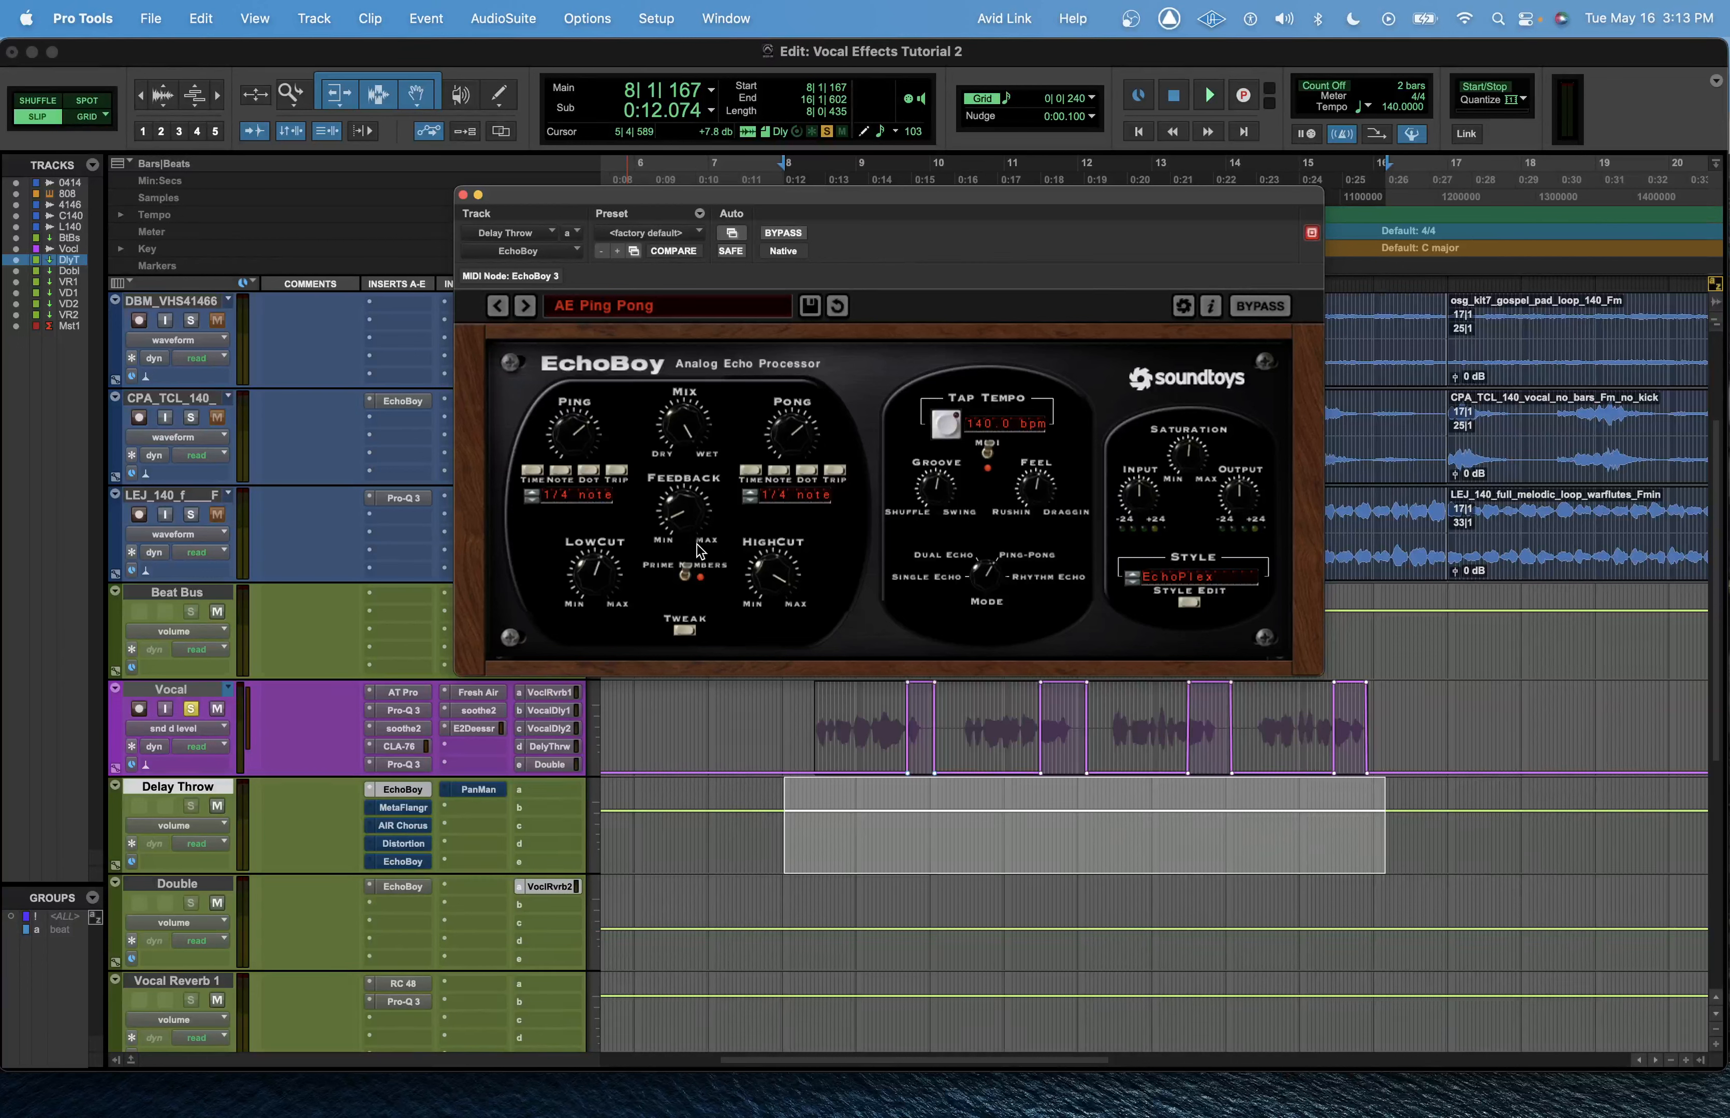
{"action": "left_click", "coordinate": [683, 630]}
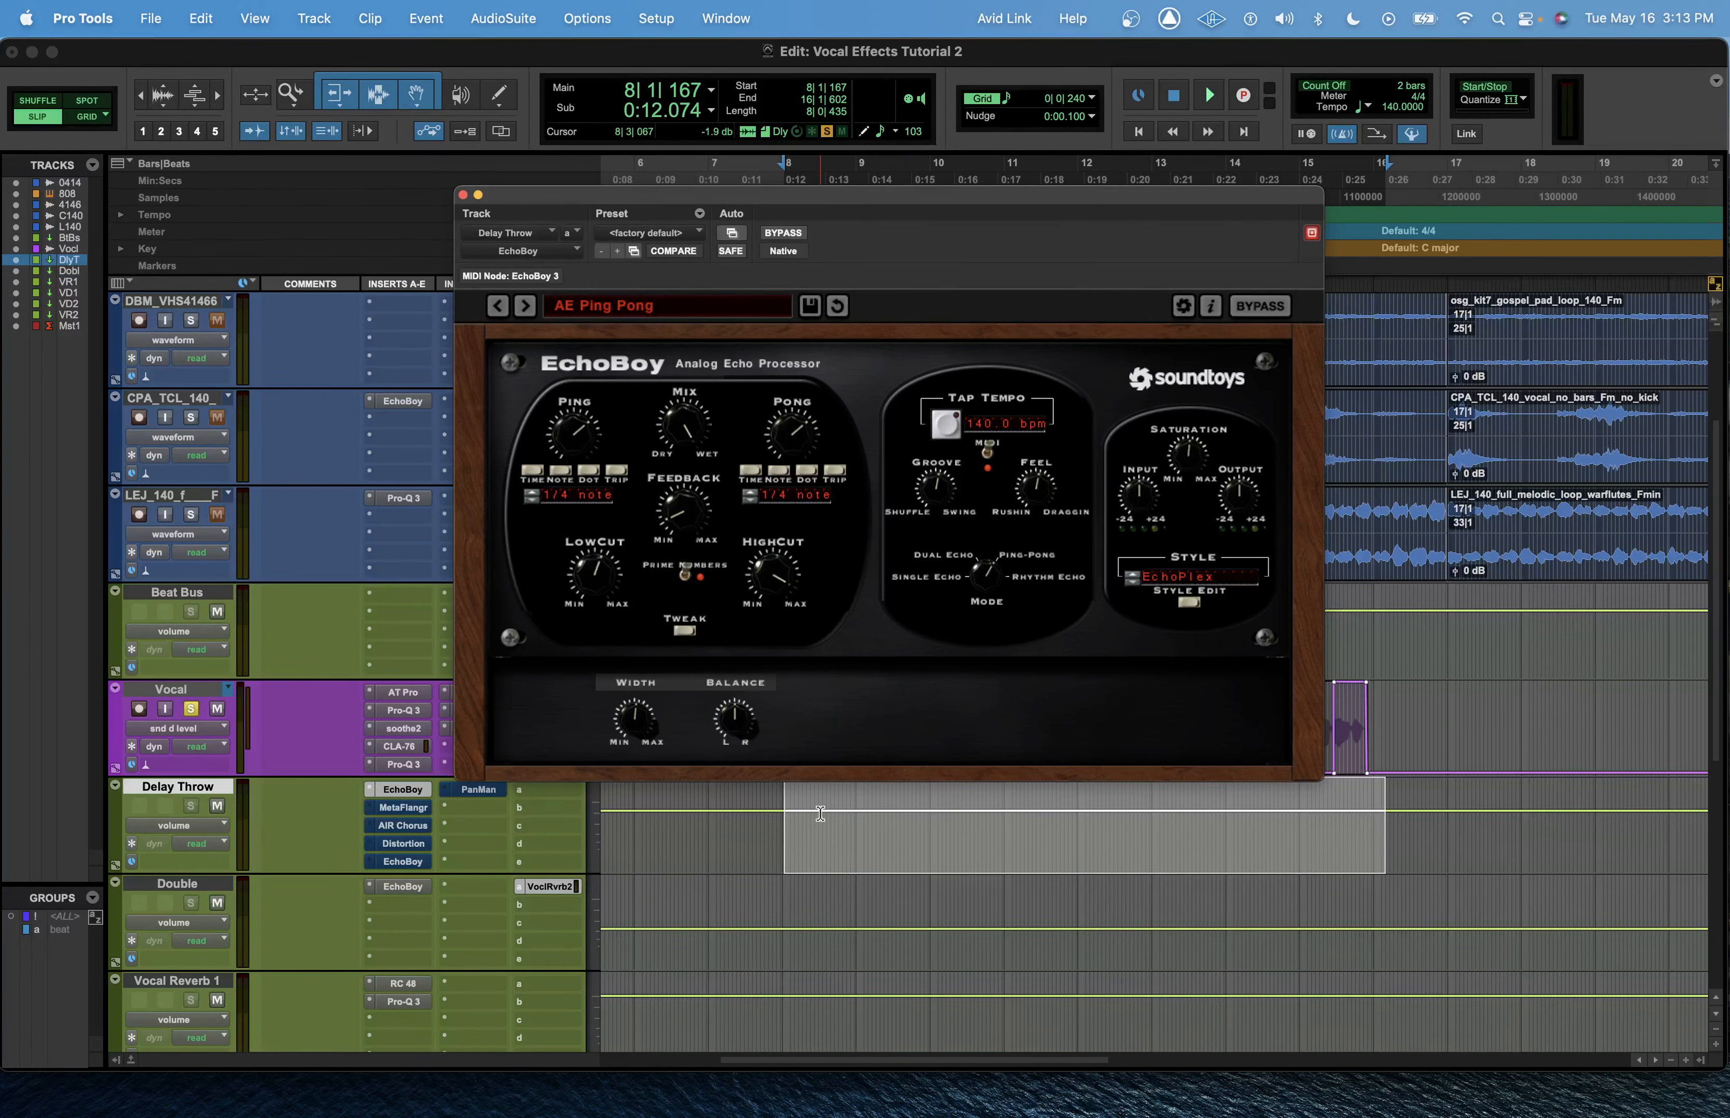
Step: Select the Delay Throw track from about bar 8 to bar 16 and play back the vocal phrases
{"action": "scroll", "coordinate": [820, 823], "scroll_direction": "up", "scroll_amount": 4}
{"action": "scroll", "coordinate": [820, 824], "scroll_direction": "down", "scroll_amount": 4}
{"action": "scroll", "coordinate": [820, 823], "scroll_direction": "up", "scroll_amount": 2}
{"action": "scroll", "coordinate": [820, 824], "scroll_direction": "up", "scroll_amount": 2}
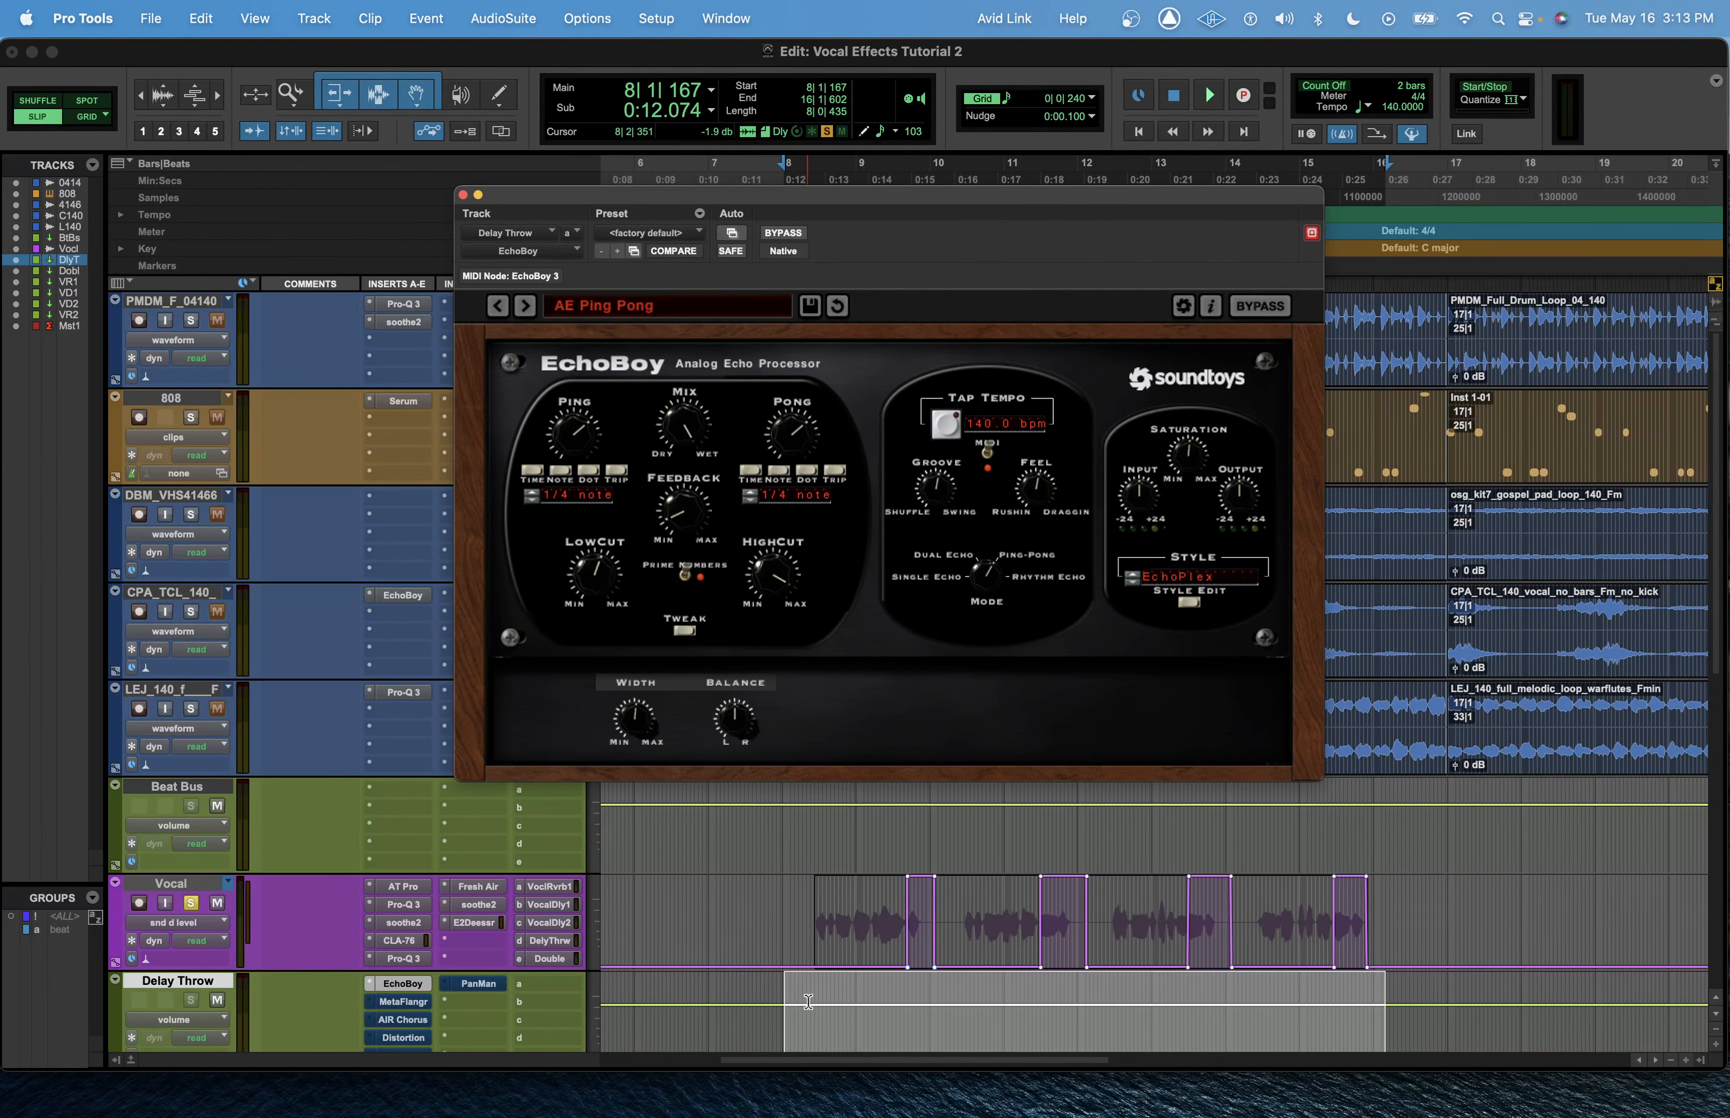
{"action": "left_click_drag", "start_coordinate": [808, 1002], "coordinate": [1379, 1002]}
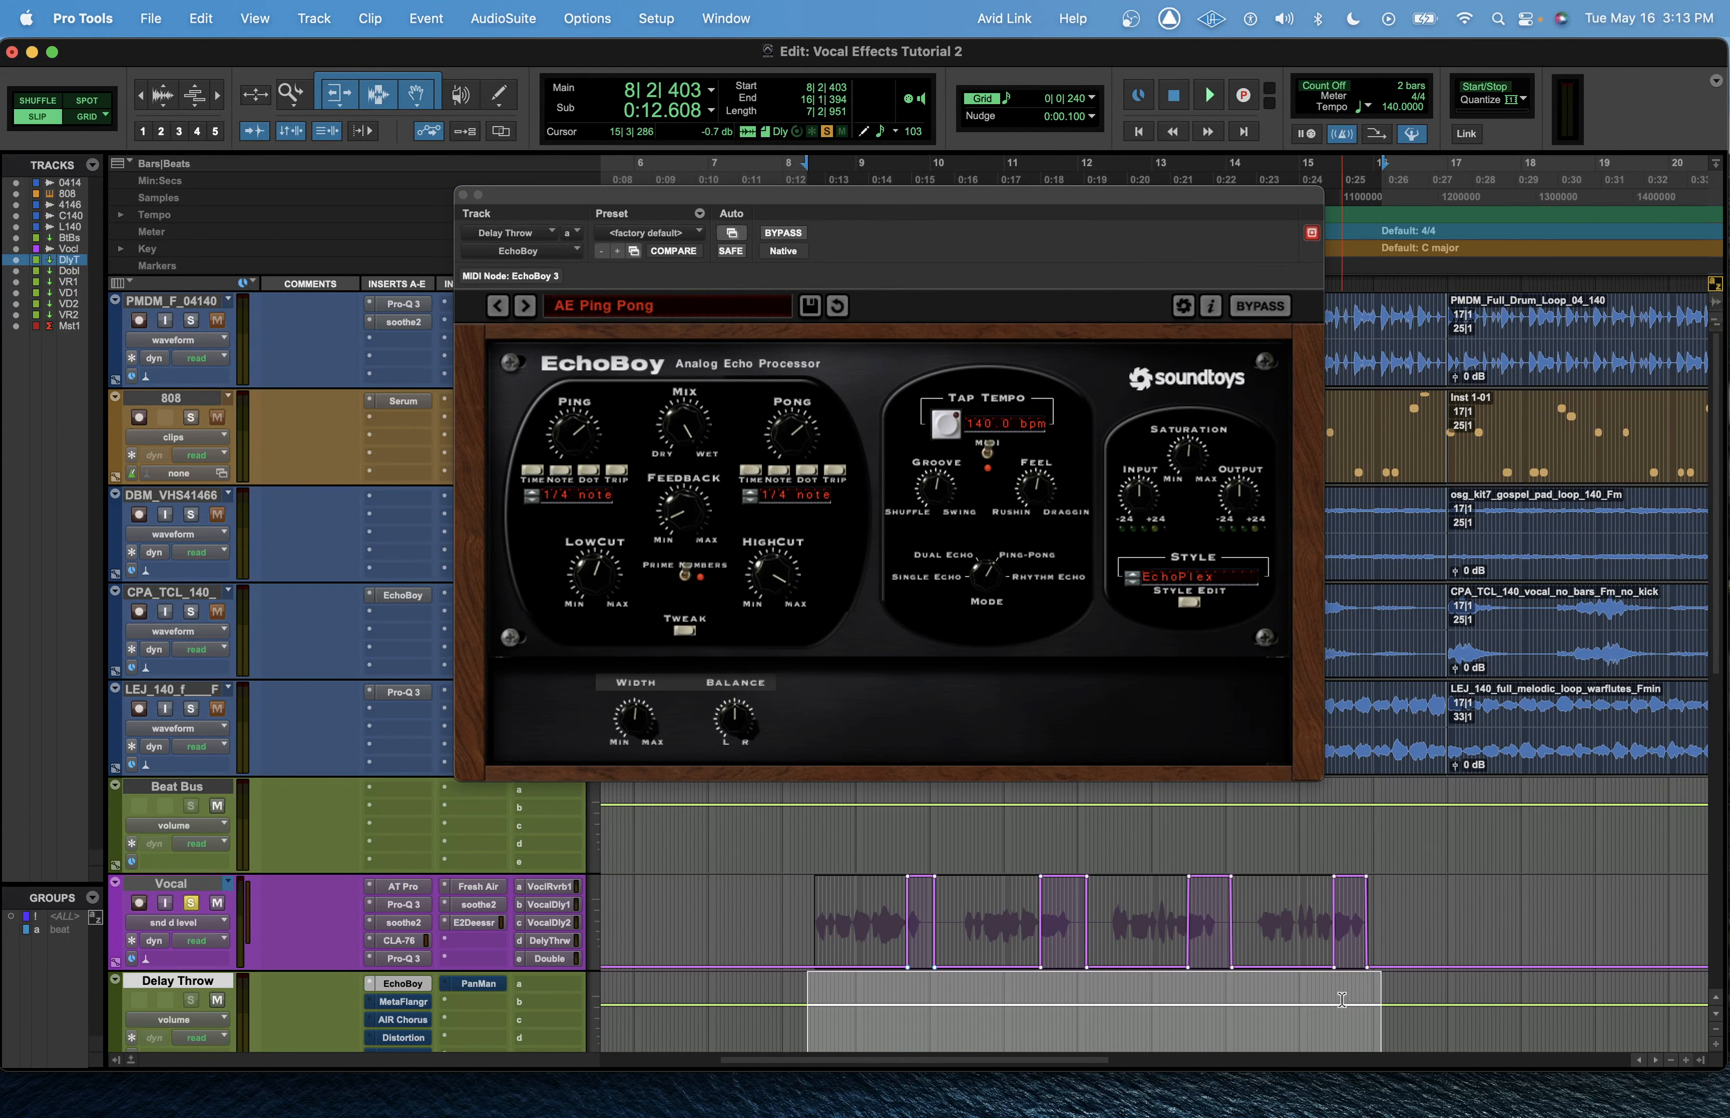
{"action": "key", "text": "space"}
{"action": "scroll", "coordinate": [1294, 996], "scroll_direction": "down", "scroll_amount": 2}
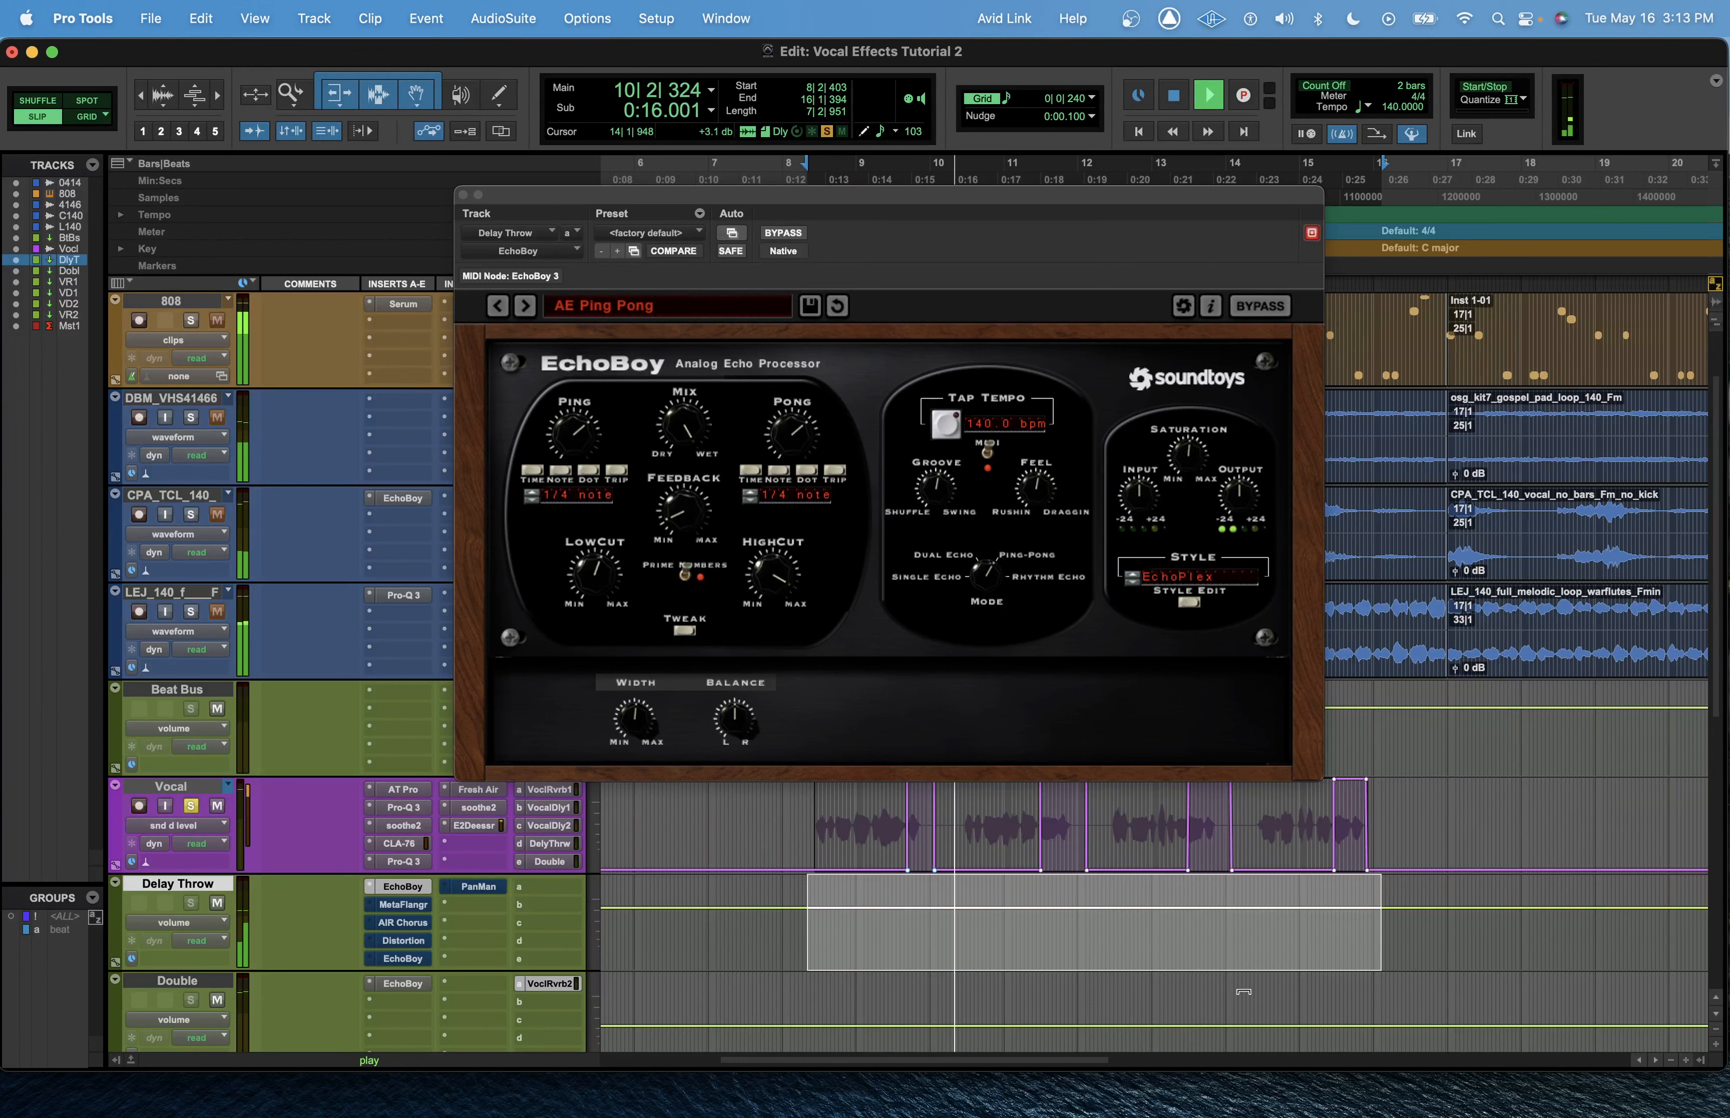
{"action": "key", "text": "space"}
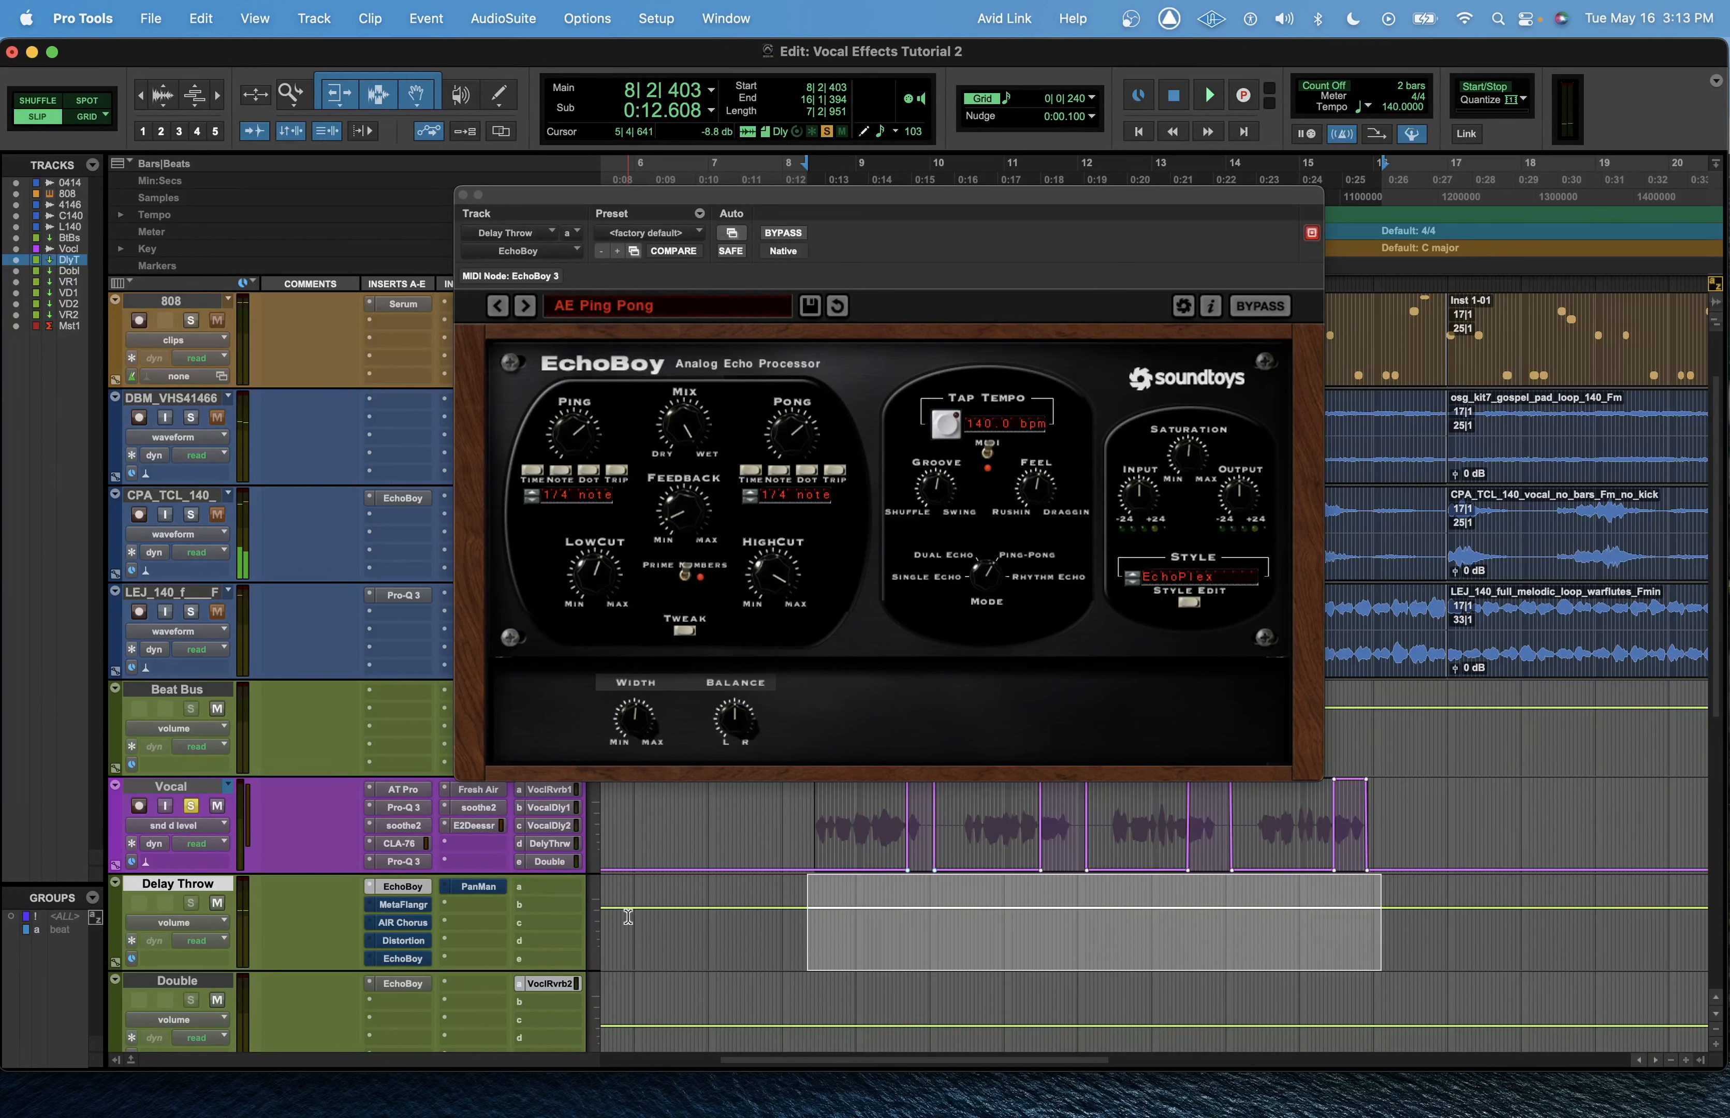
Step: Mute the Vocal track's sends A to E except the Delay Throw send
{"action": "left_click", "coordinate": [550, 864], "text": "super"}
{"action": "scroll", "coordinate": [561, 807], "scroll_direction": "up", "scroll_amount": 2}
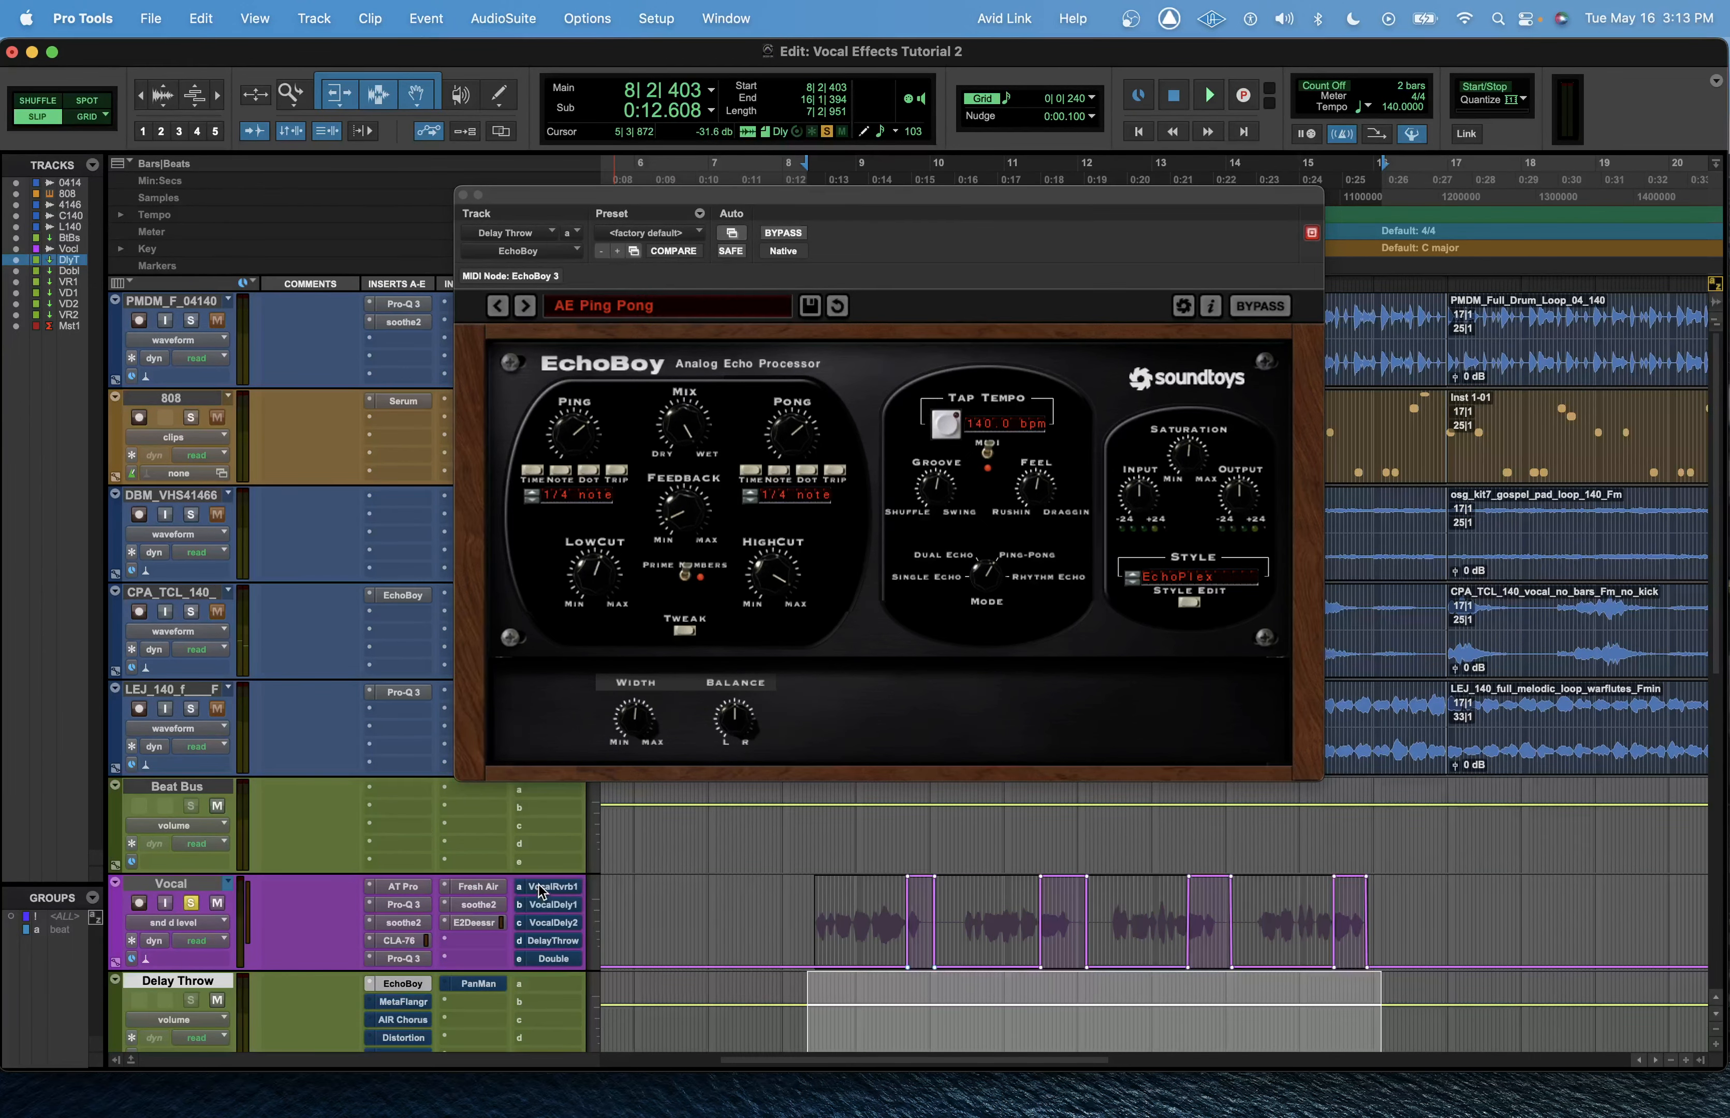
{"action": "left_click", "coordinate": [556, 943], "text": "super"}
{"action": "left_click", "coordinate": [556, 943]}
{"action": "scroll", "coordinate": [808, 958], "scroll_direction": "down", "scroll_amount": 4}
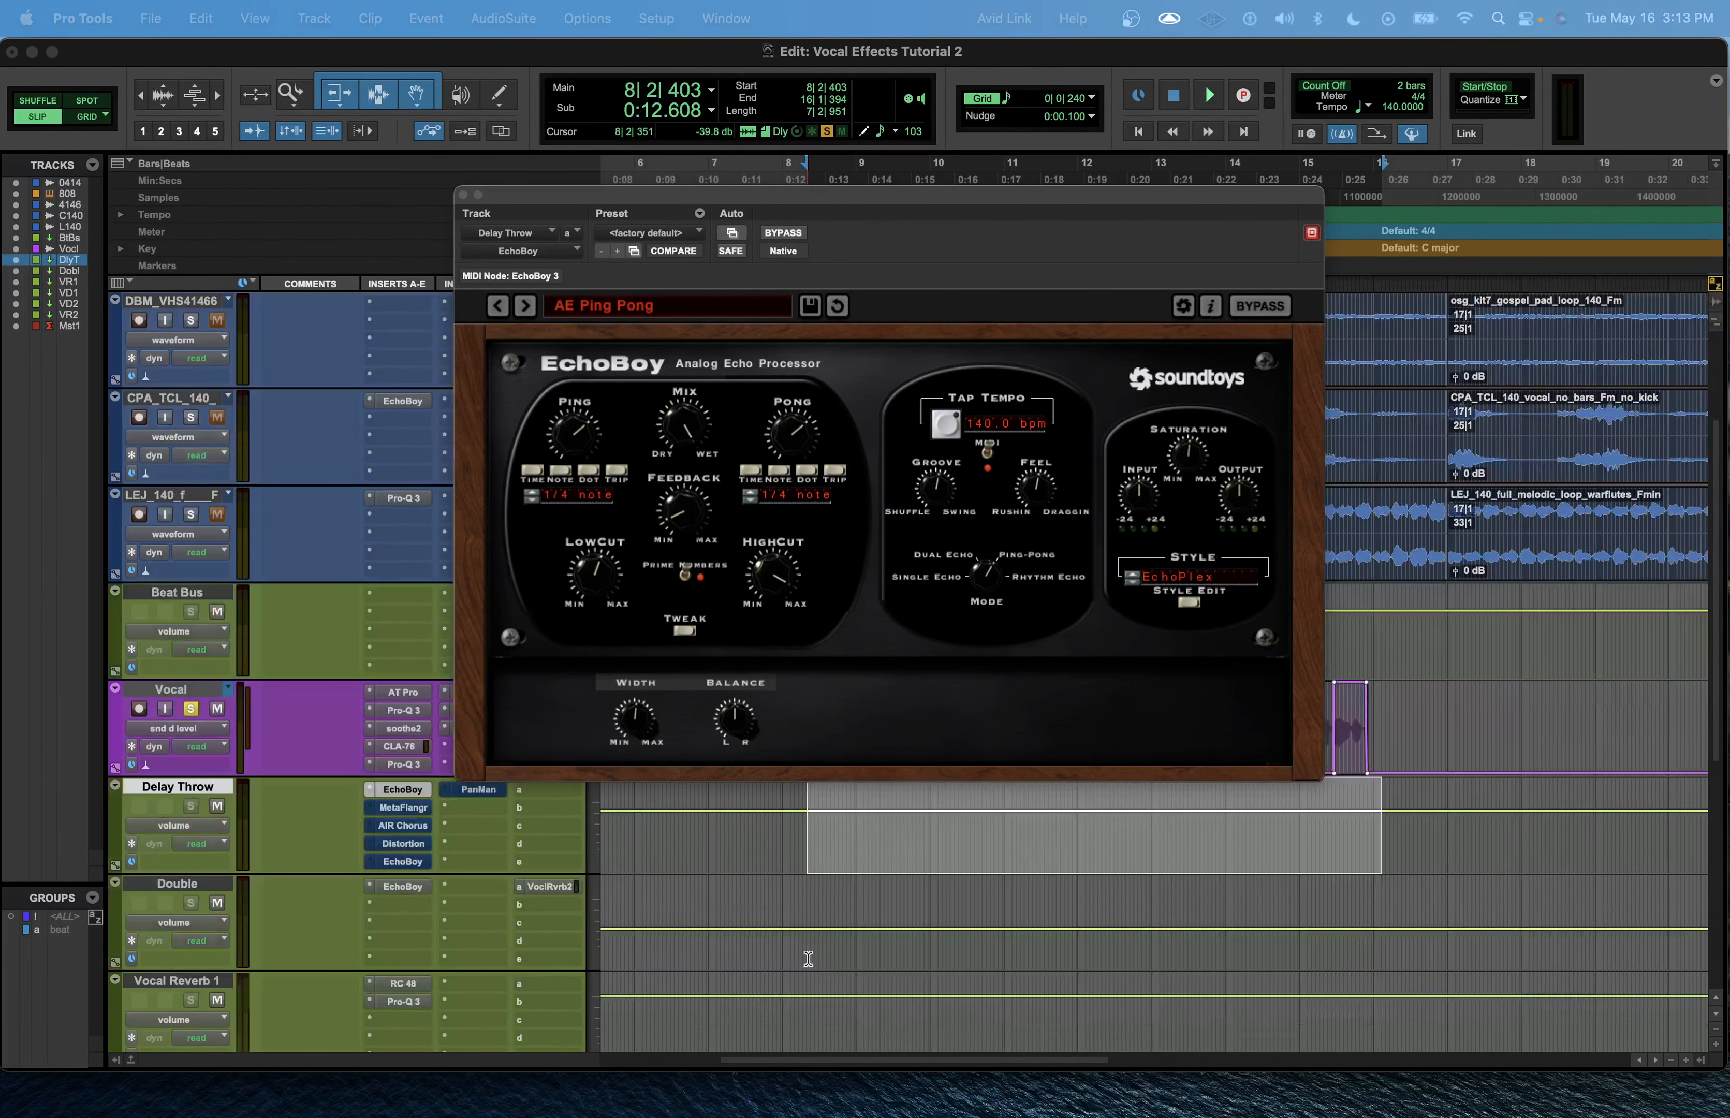
{"action": "scroll", "coordinate": [806, 949], "scroll_direction": "up", "scroll_amount": 2}
{"action": "scroll", "coordinate": [858, 926], "scroll_direction": "up", "scroll_amount": 2}
{"action": "scroll", "coordinate": [858, 926], "scroll_direction": "down", "scroll_amount": 2}
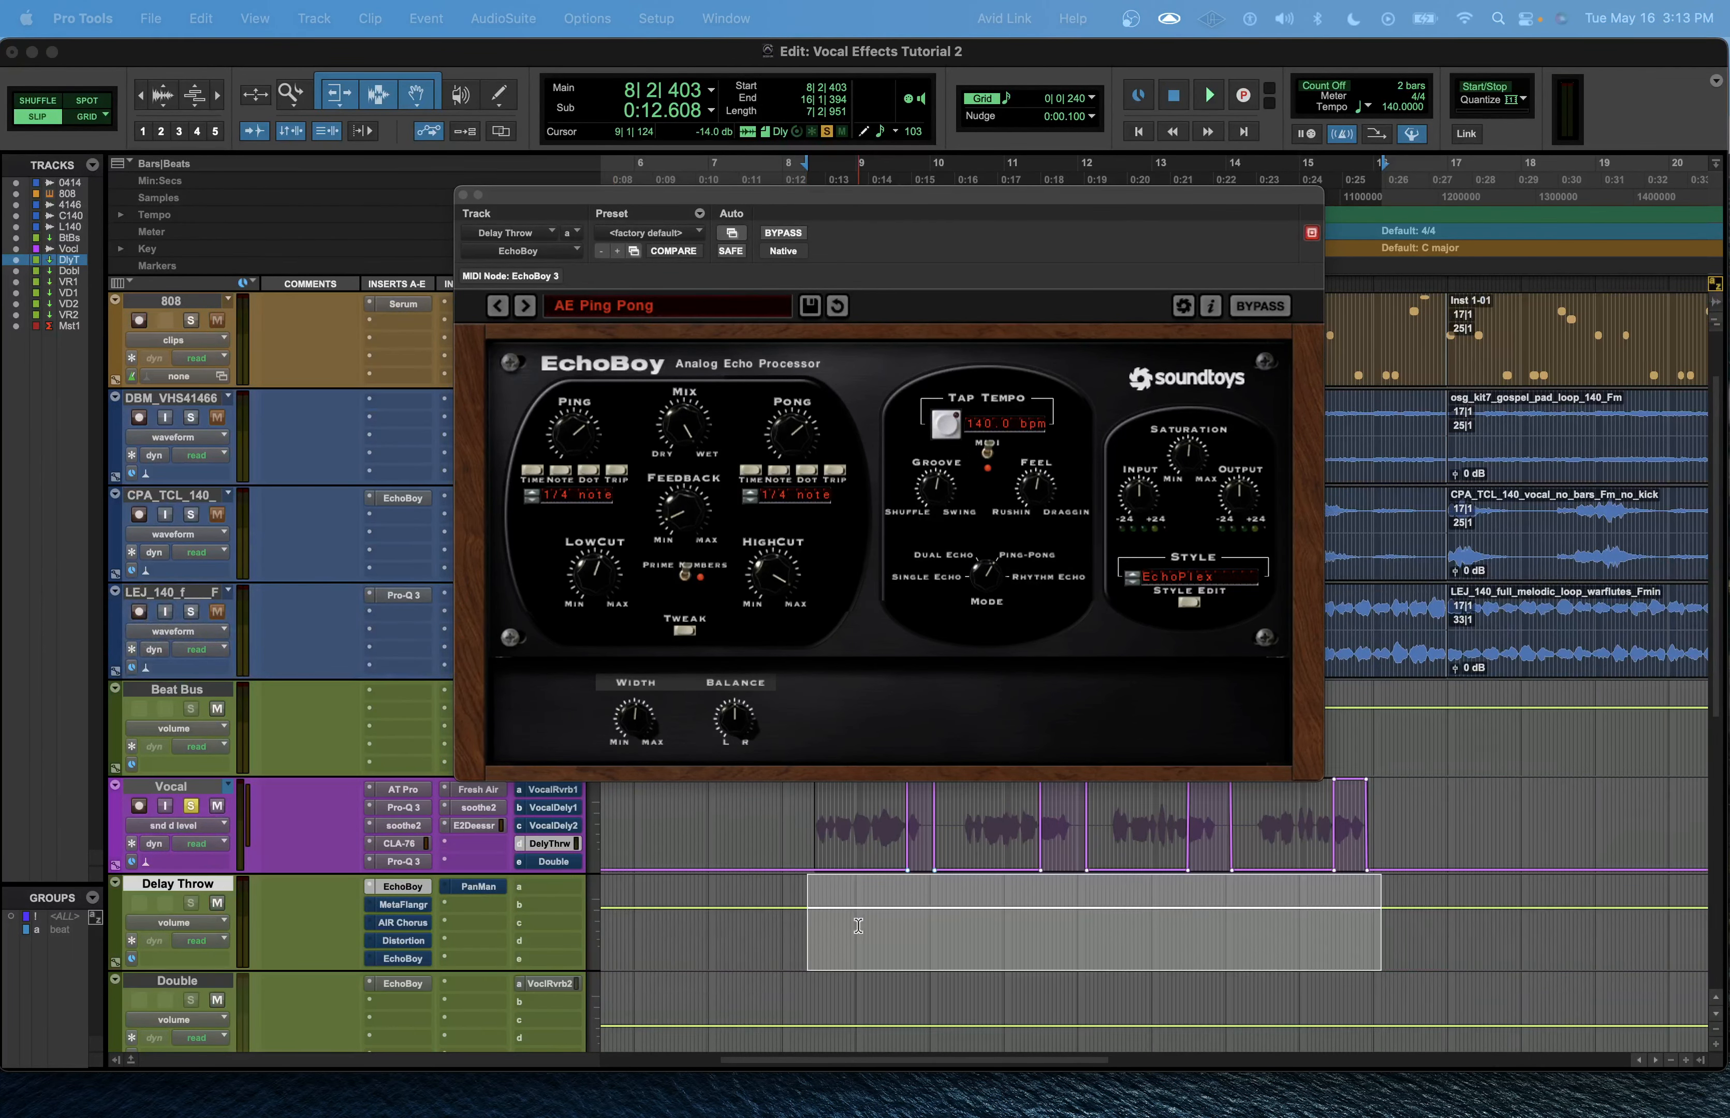
Step: Move EchoBoy clear of the Vocal and Delay Throw tracks, collapse its Tweak settings and close it
{"action": "left_click_drag", "start_coordinate": [644, 194], "coordinate": [389, 70]}
{"action": "scroll", "coordinate": [1001, 774], "scroll_direction": "up", "scroll_amount": 2}
{"action": "scroll", "coordinate": [999, 772], "scroll_direction": "down", "scroll_amount": 8}
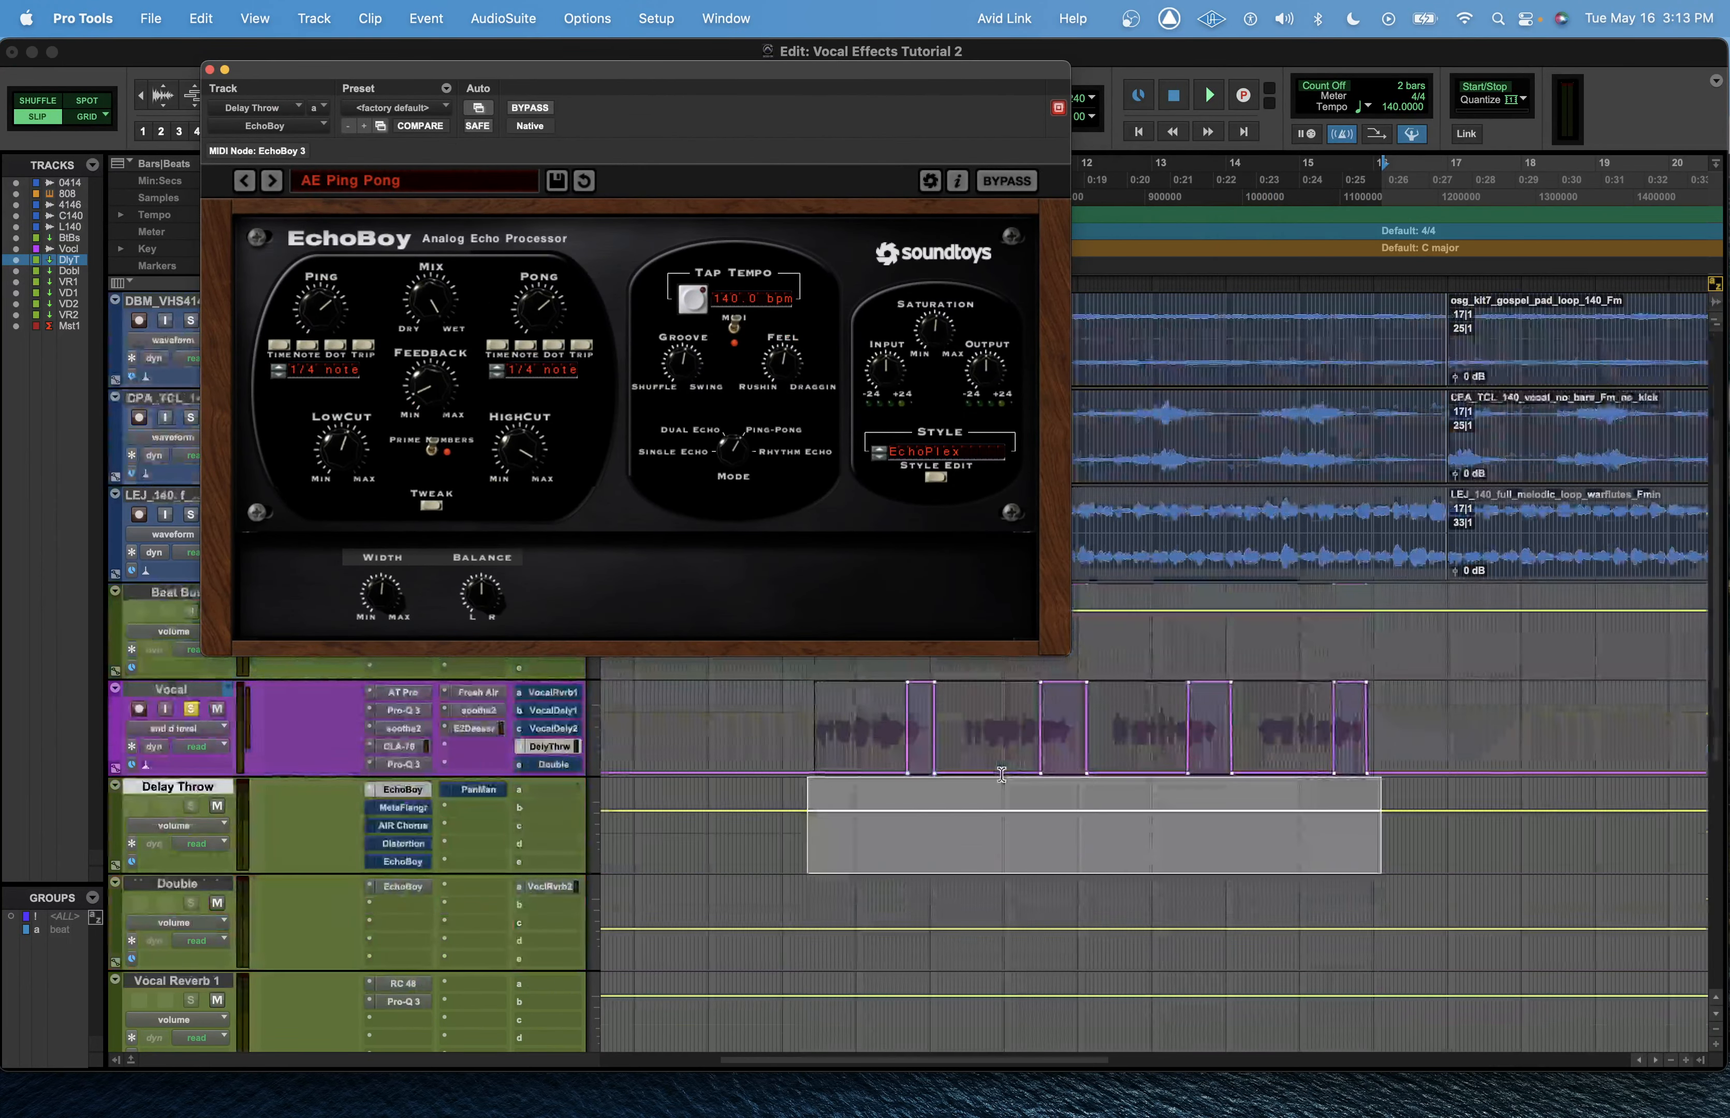
{"action": "left_click_drag", "start_coordinate": [894, 73], "coordinate": [1142, 567]}
{"action": "scroll", "coordinate": [1138, 466], "scroll_direction": "down", "scroll_amount": 4}
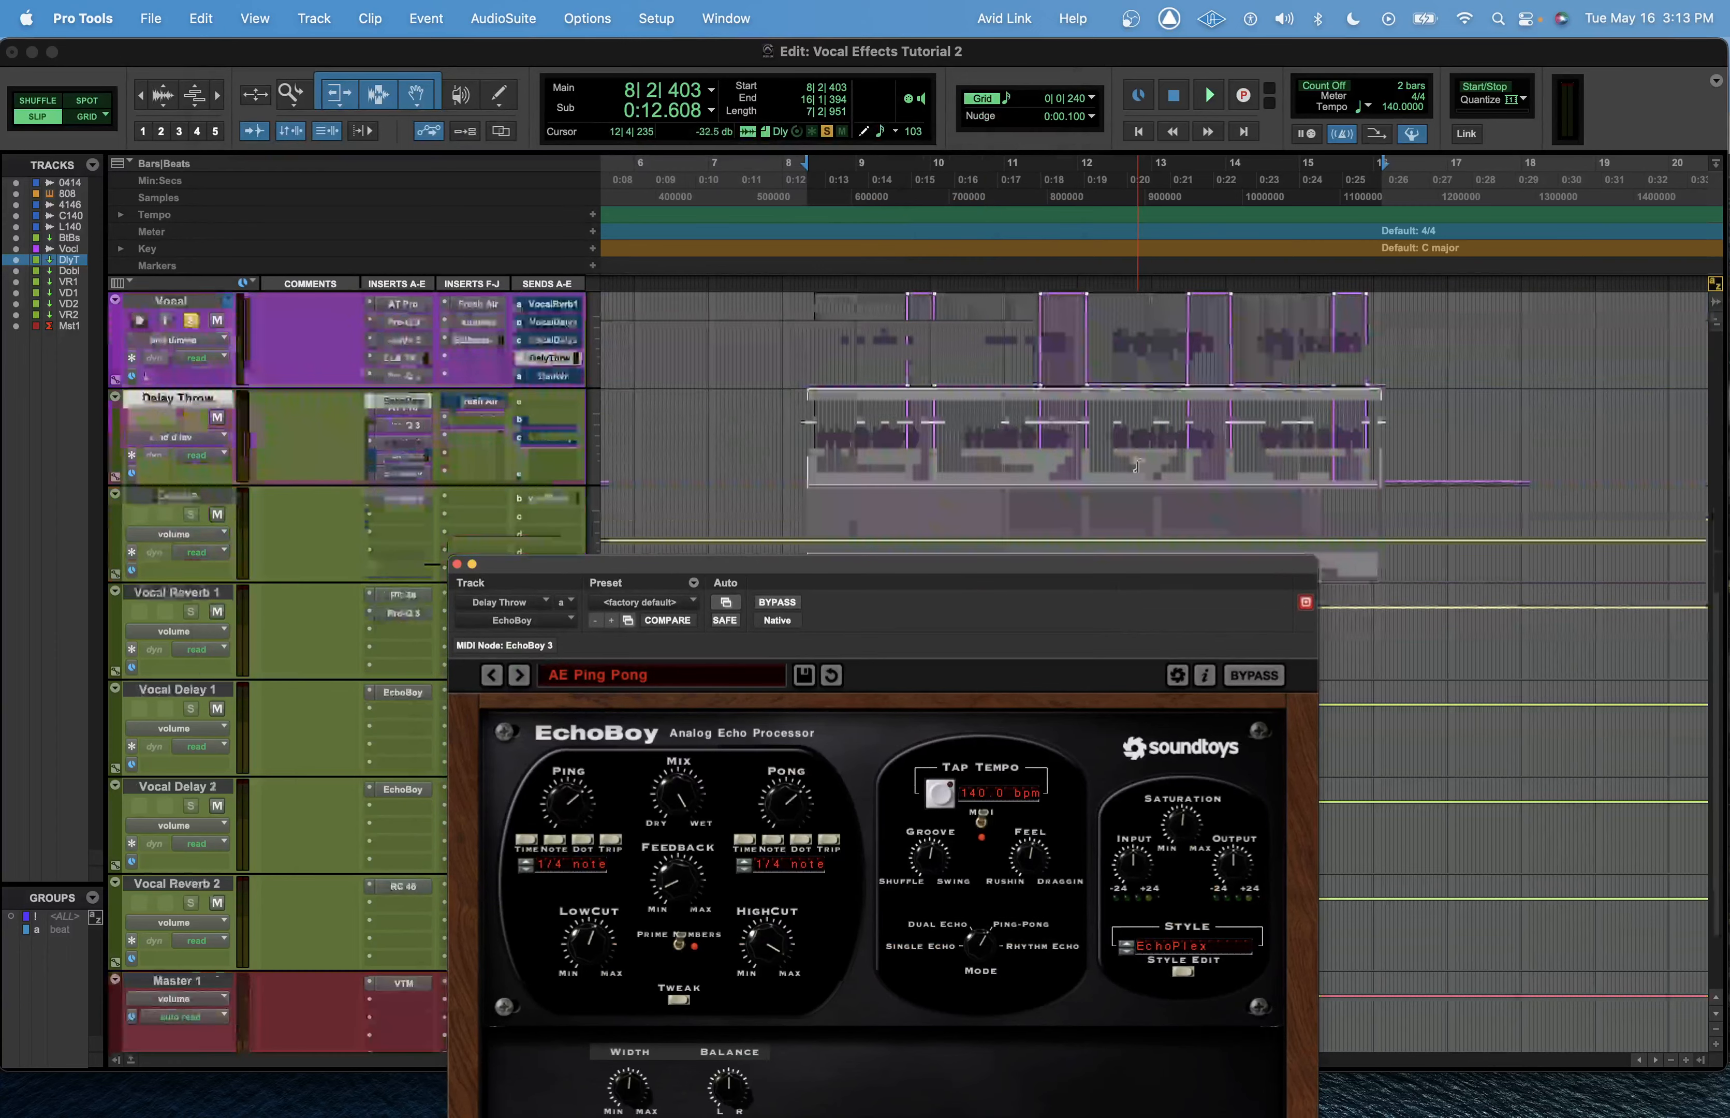
{"action": "scroll", "coordinate": [1138, 465], "scroll_direction": "up", "scroll_amount": 2}
{"action": "left_click_drag", "start_coordinate": [978, 567], "coordinate": [969, 512]}
{"action": "left_click", "coordinate": [669, 944]}
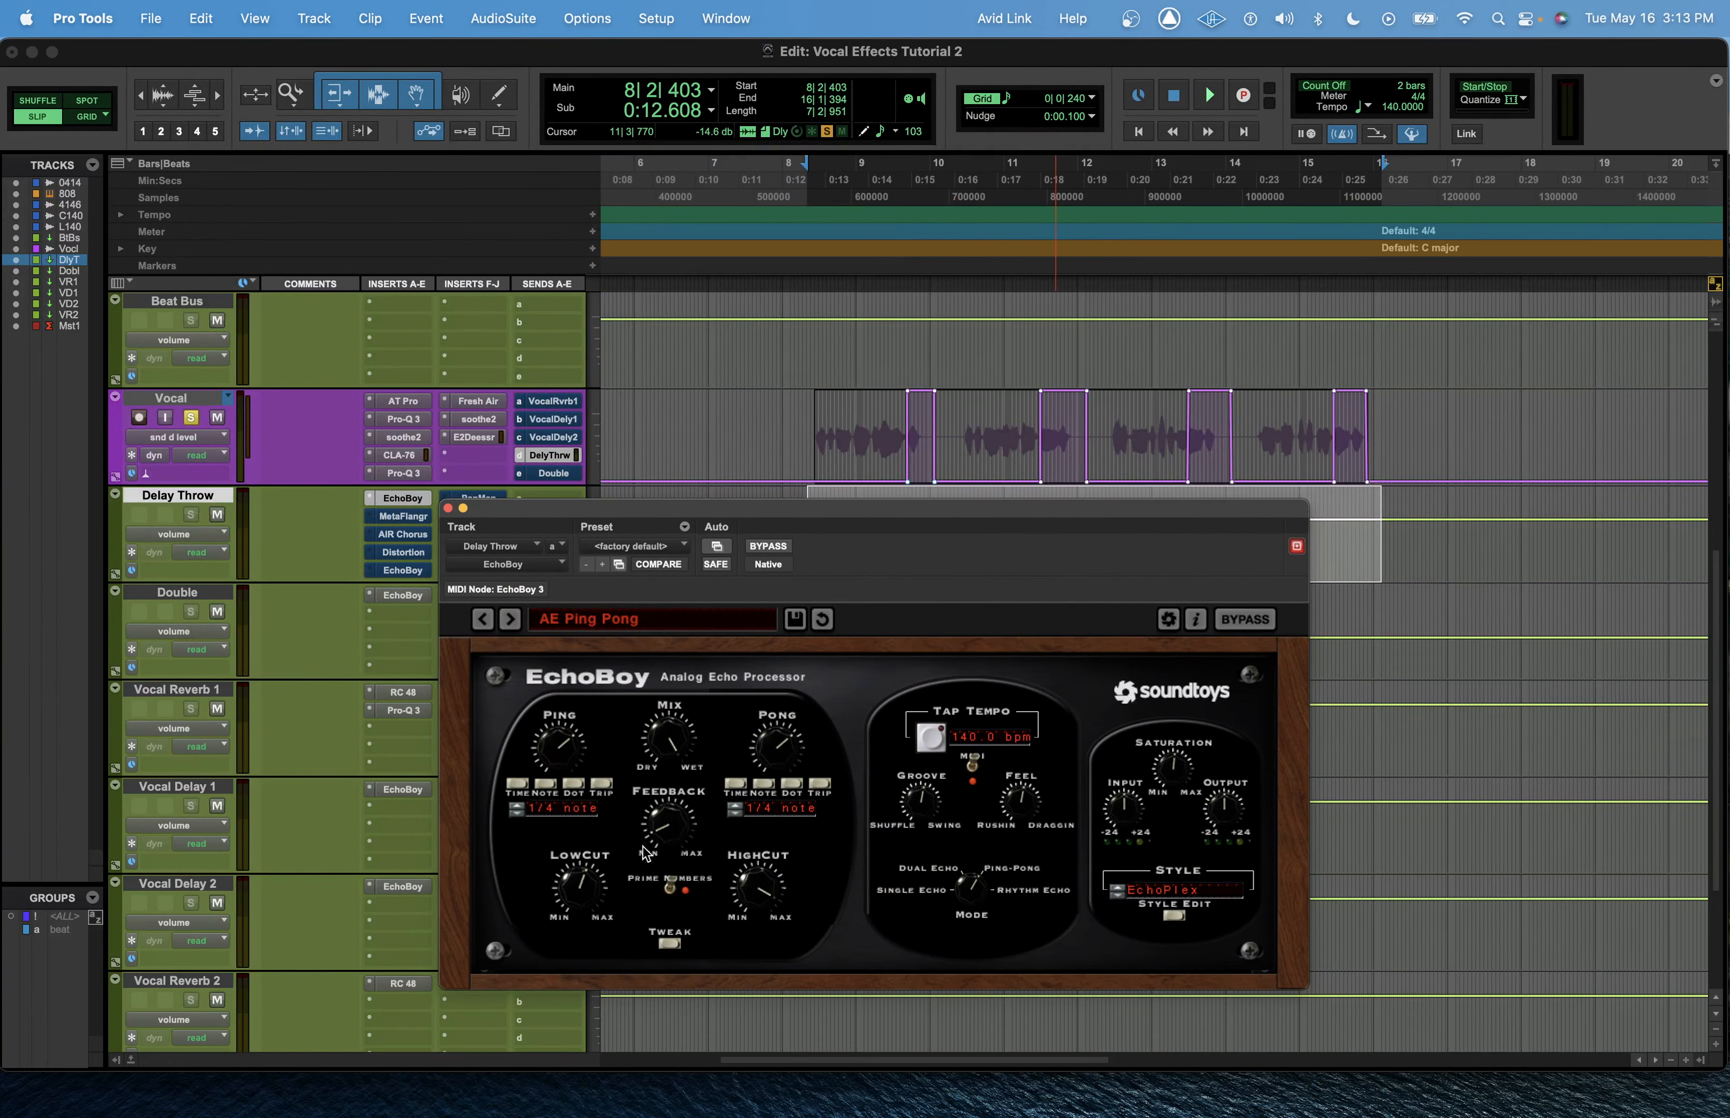
{"action": "left_click_drag", "start_coordinate": [478, 521], "coordinate": [584, 559]}
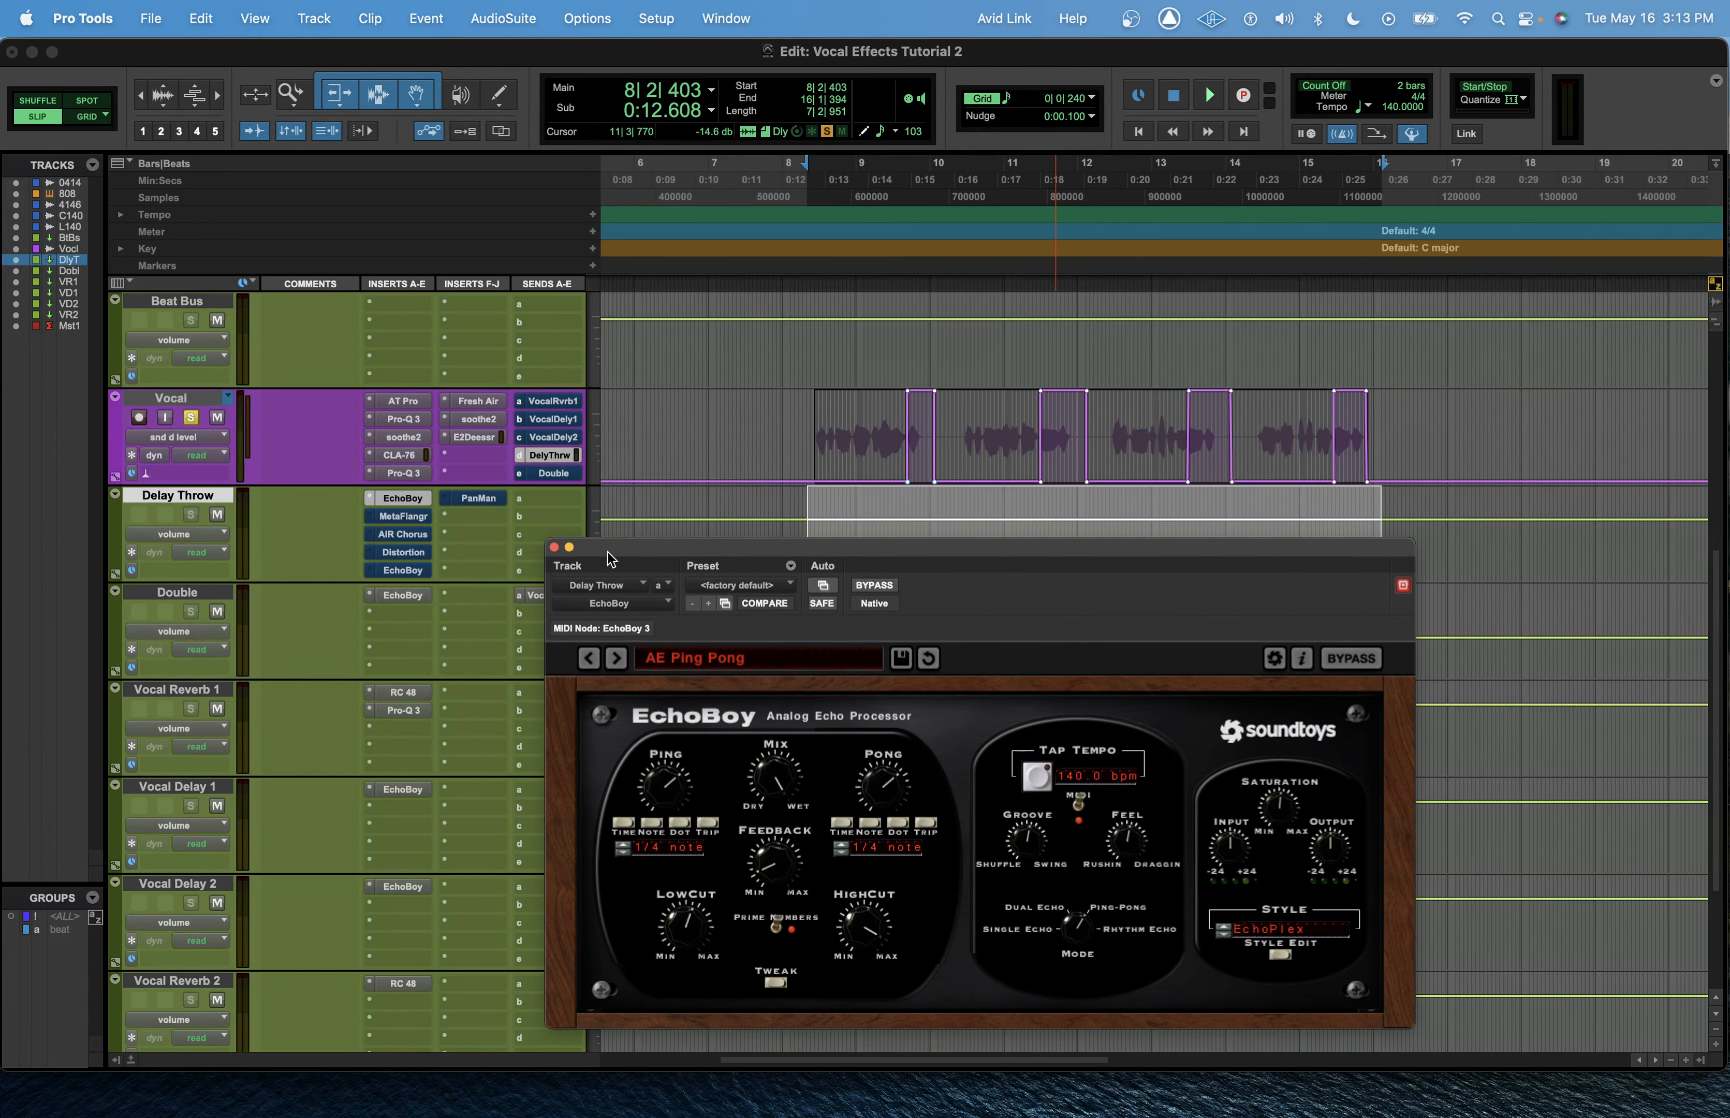
{"action": "left_click", "coordinate": [554, 547]}
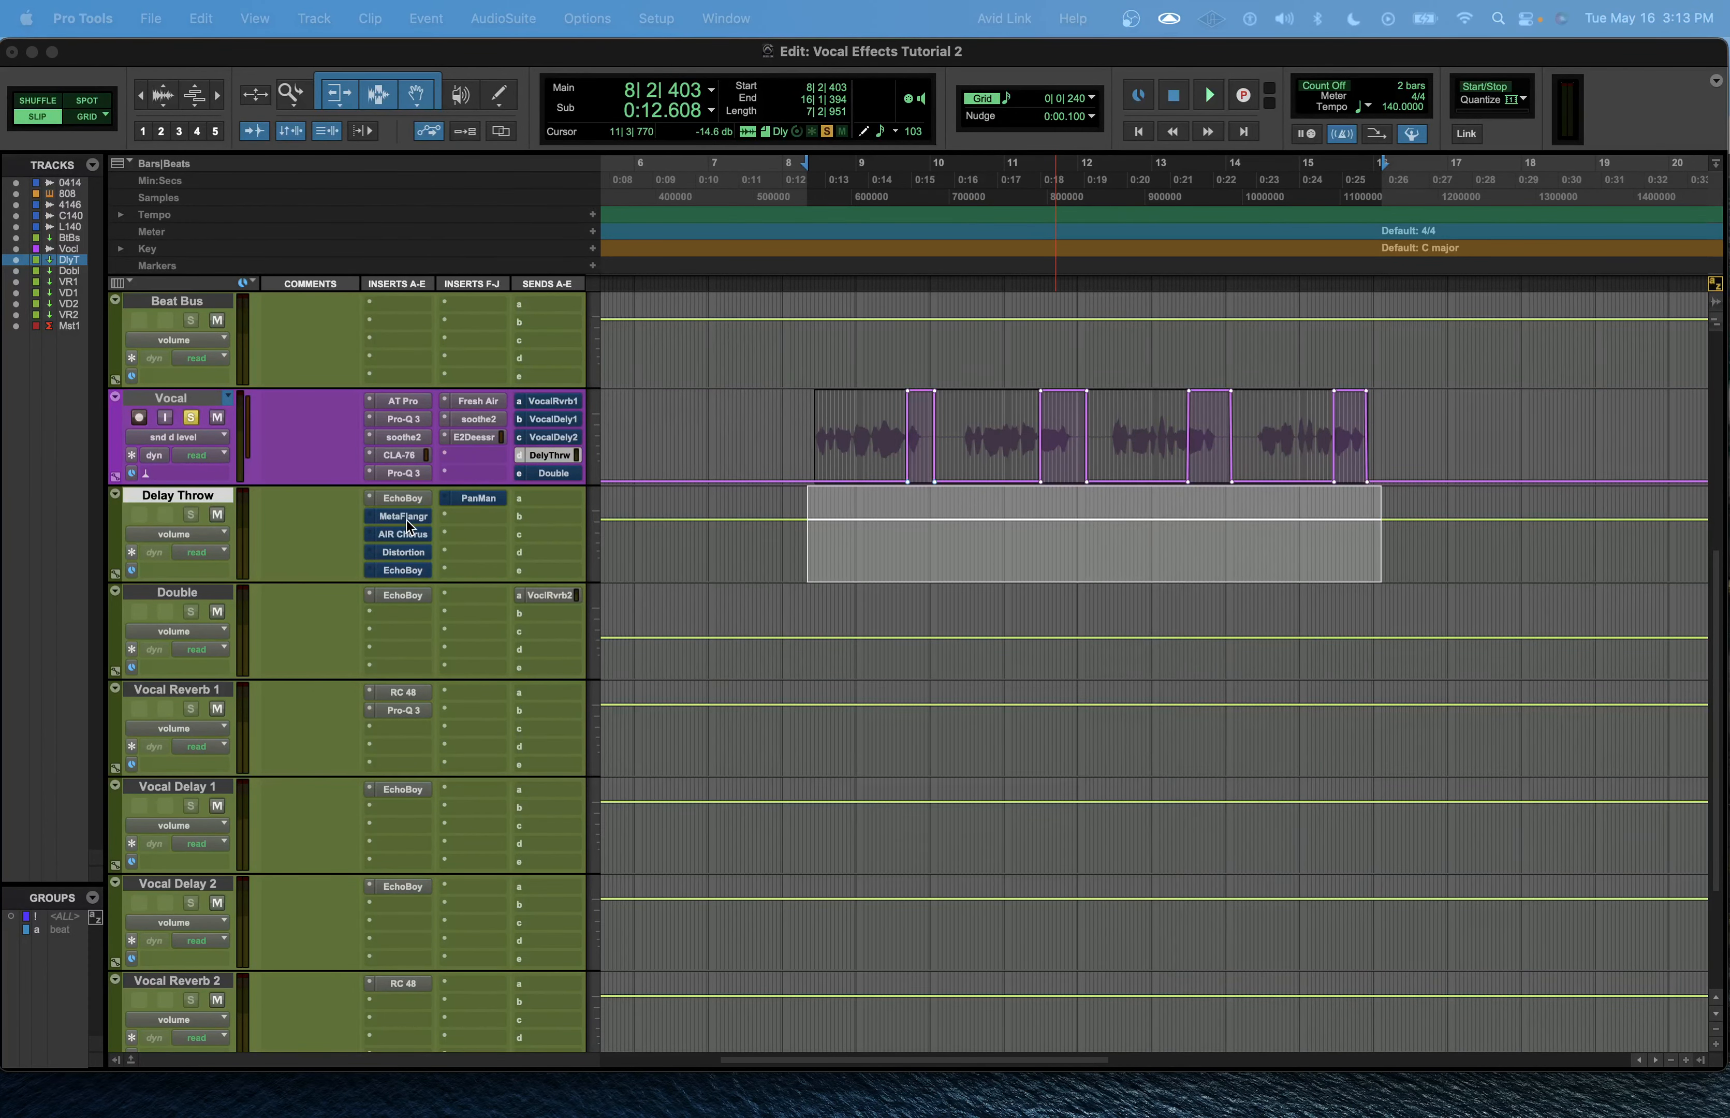
Step: Enable the MetaFlanger insert on the Delay Throw track and audition it over the vocal phrases
{"action": "left_click", "coordinate": [406, 517]}
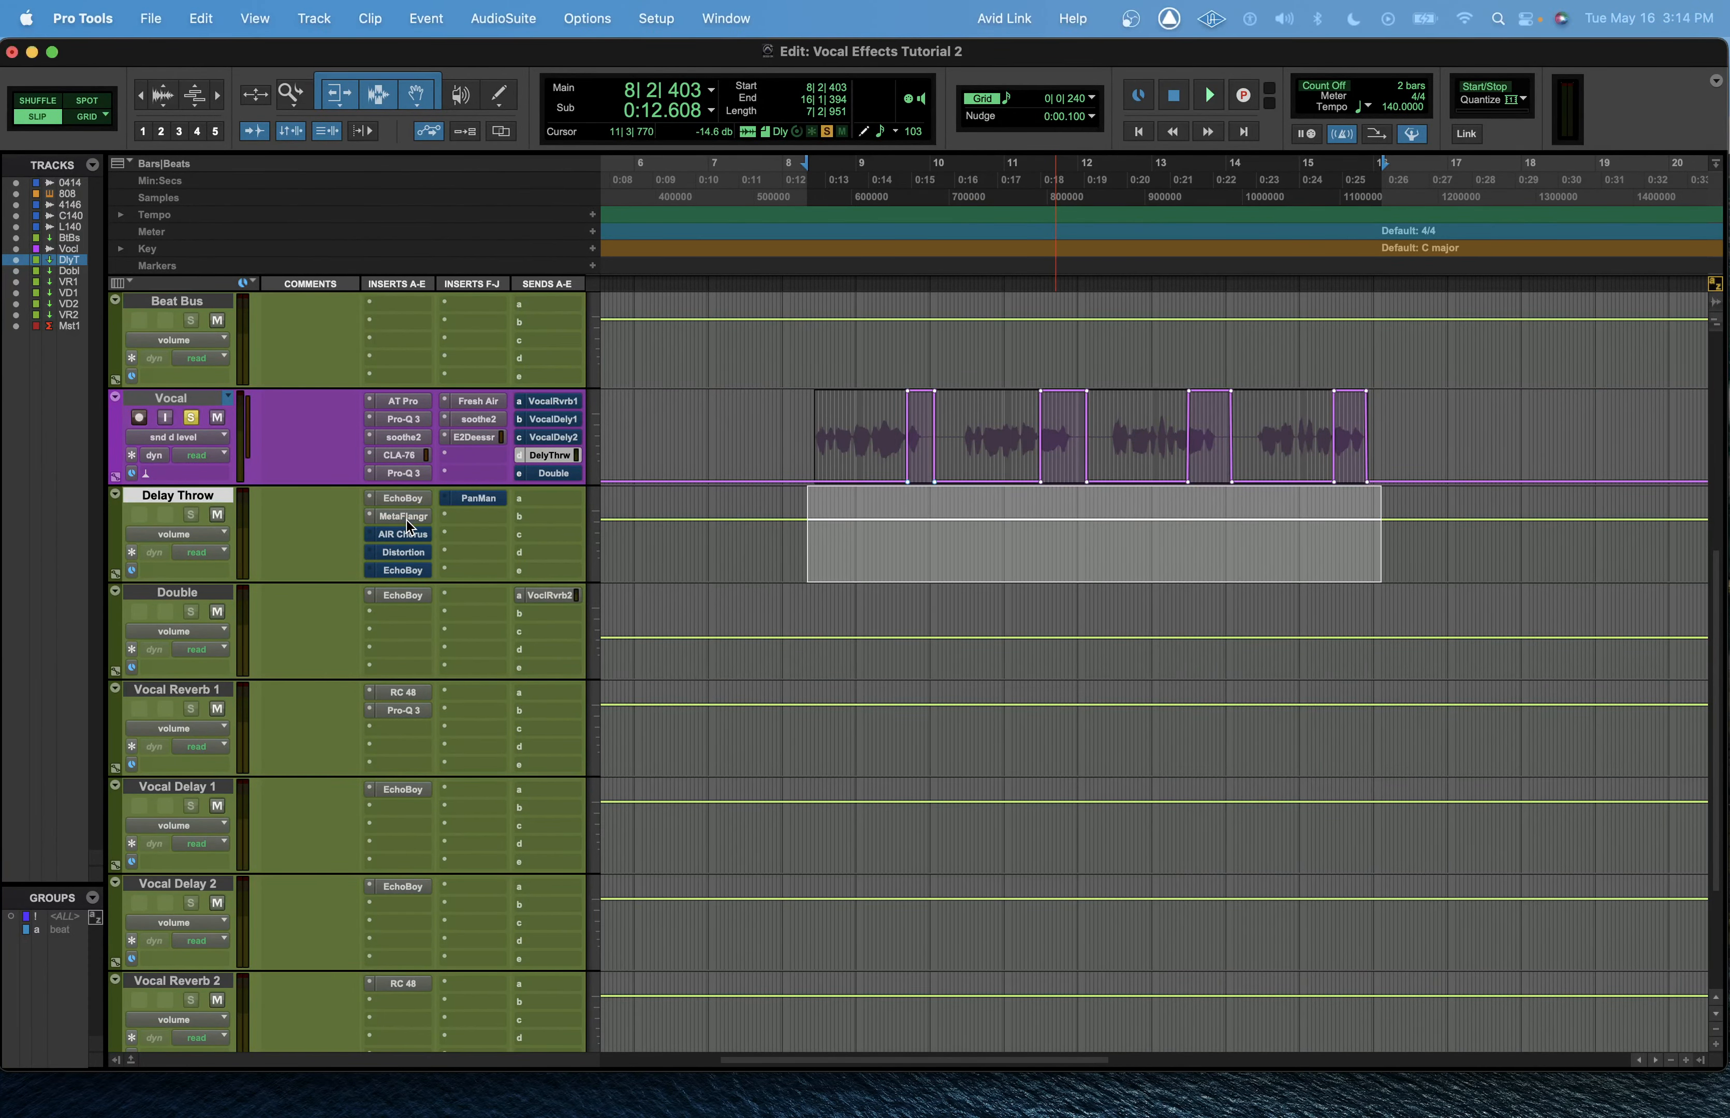
{"action": "left_click_drag", "start_coordinate": [771, 552], "coordinate": [856, 508]}
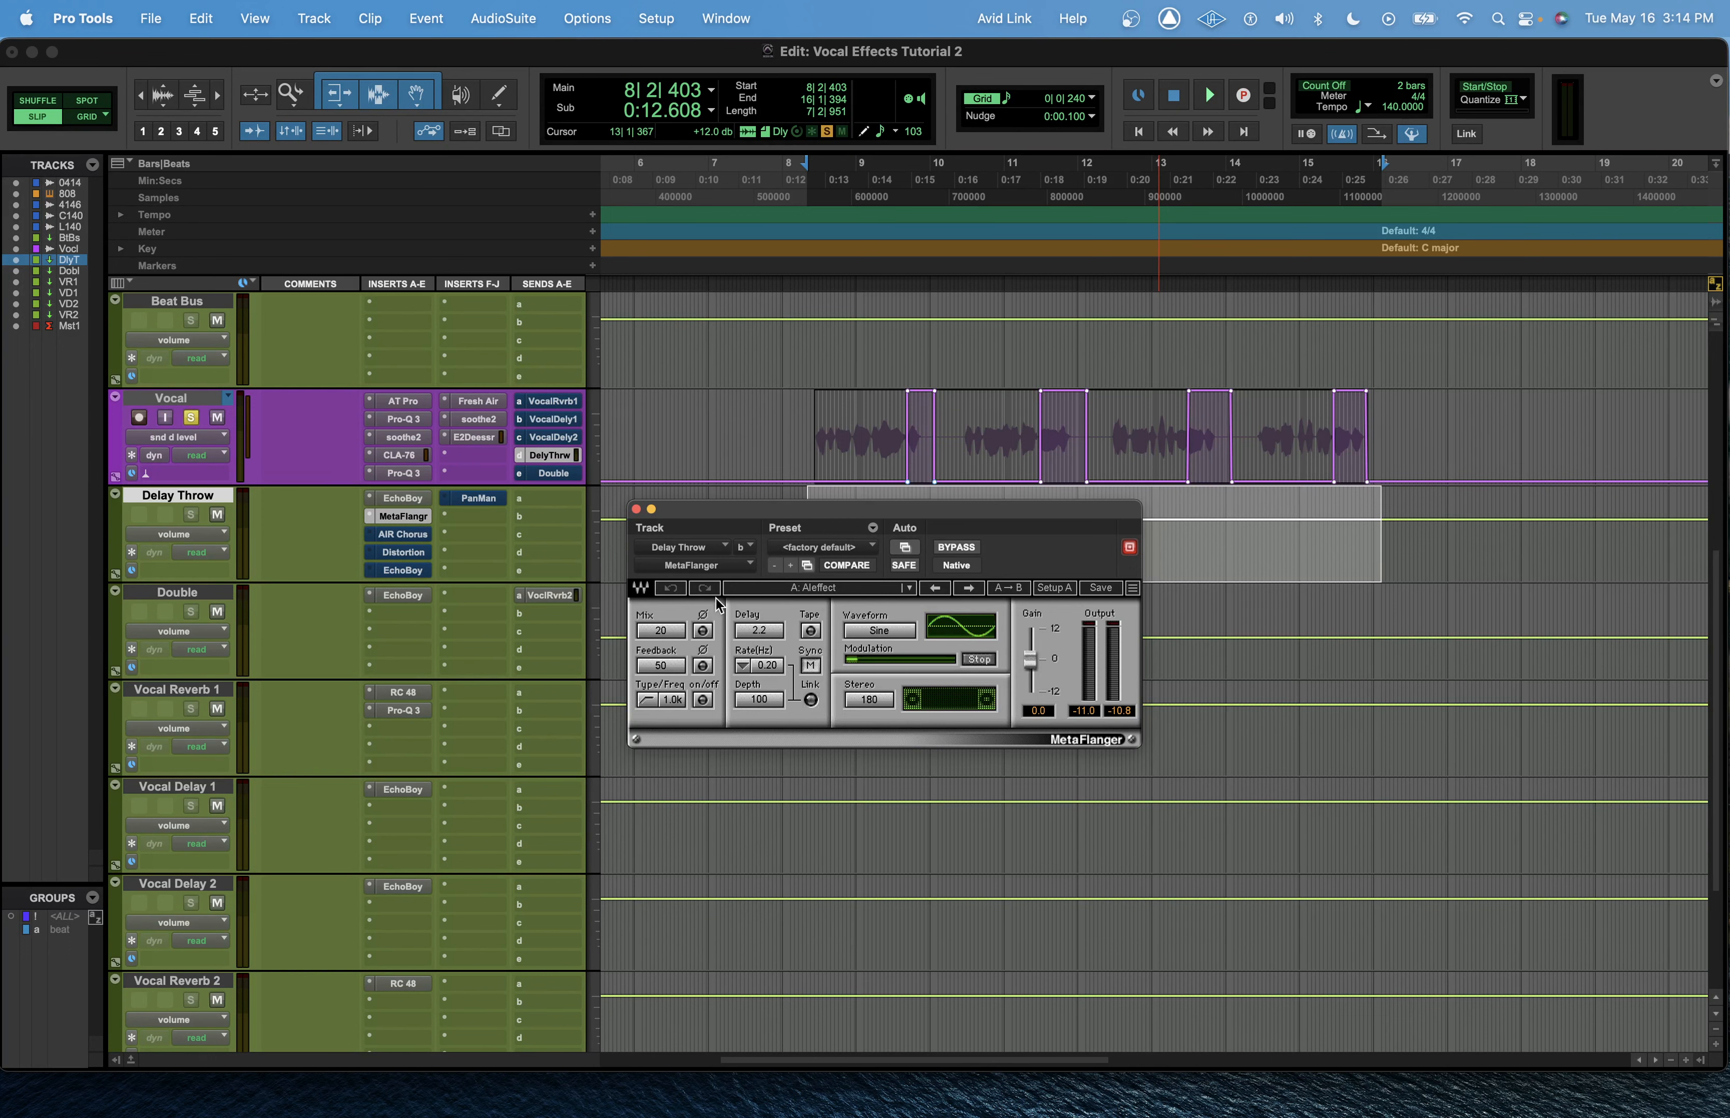
{"action": "left_click_drag", "start_coordinate": [858, 510], "coordinate": [761, 574]}
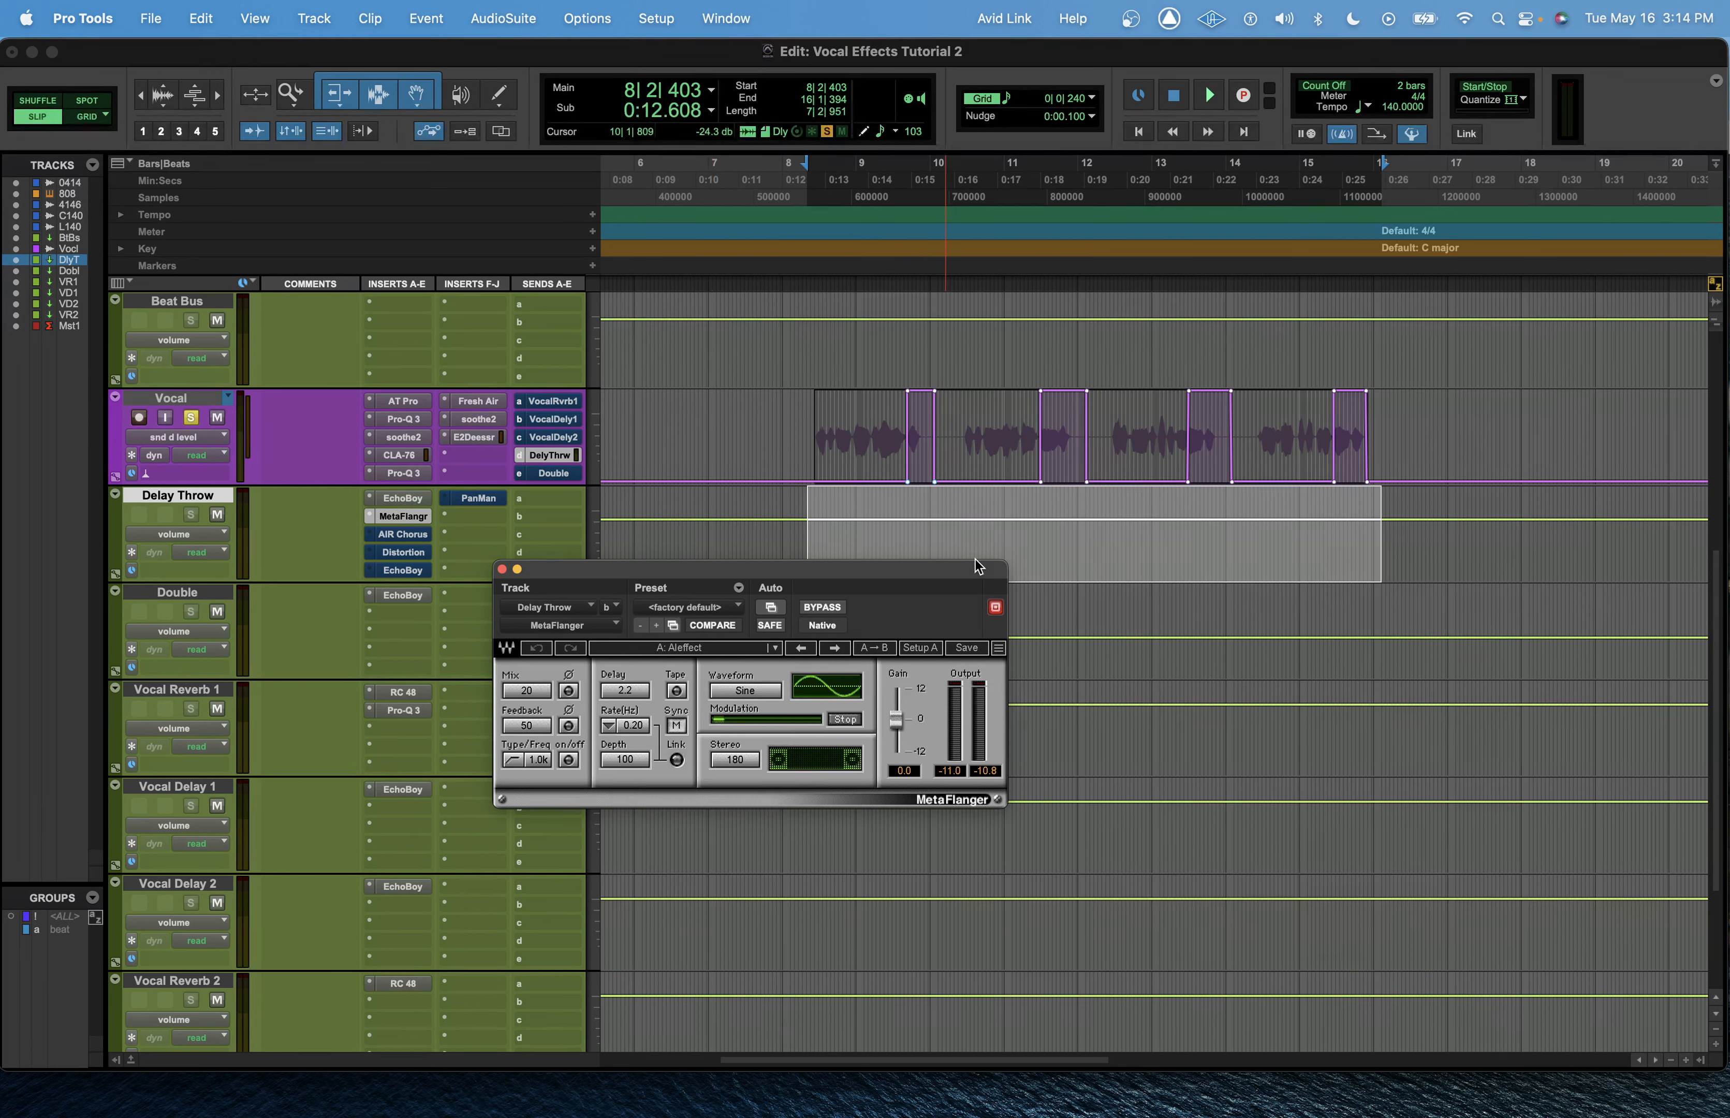
{"action": "key", "text": "space"}
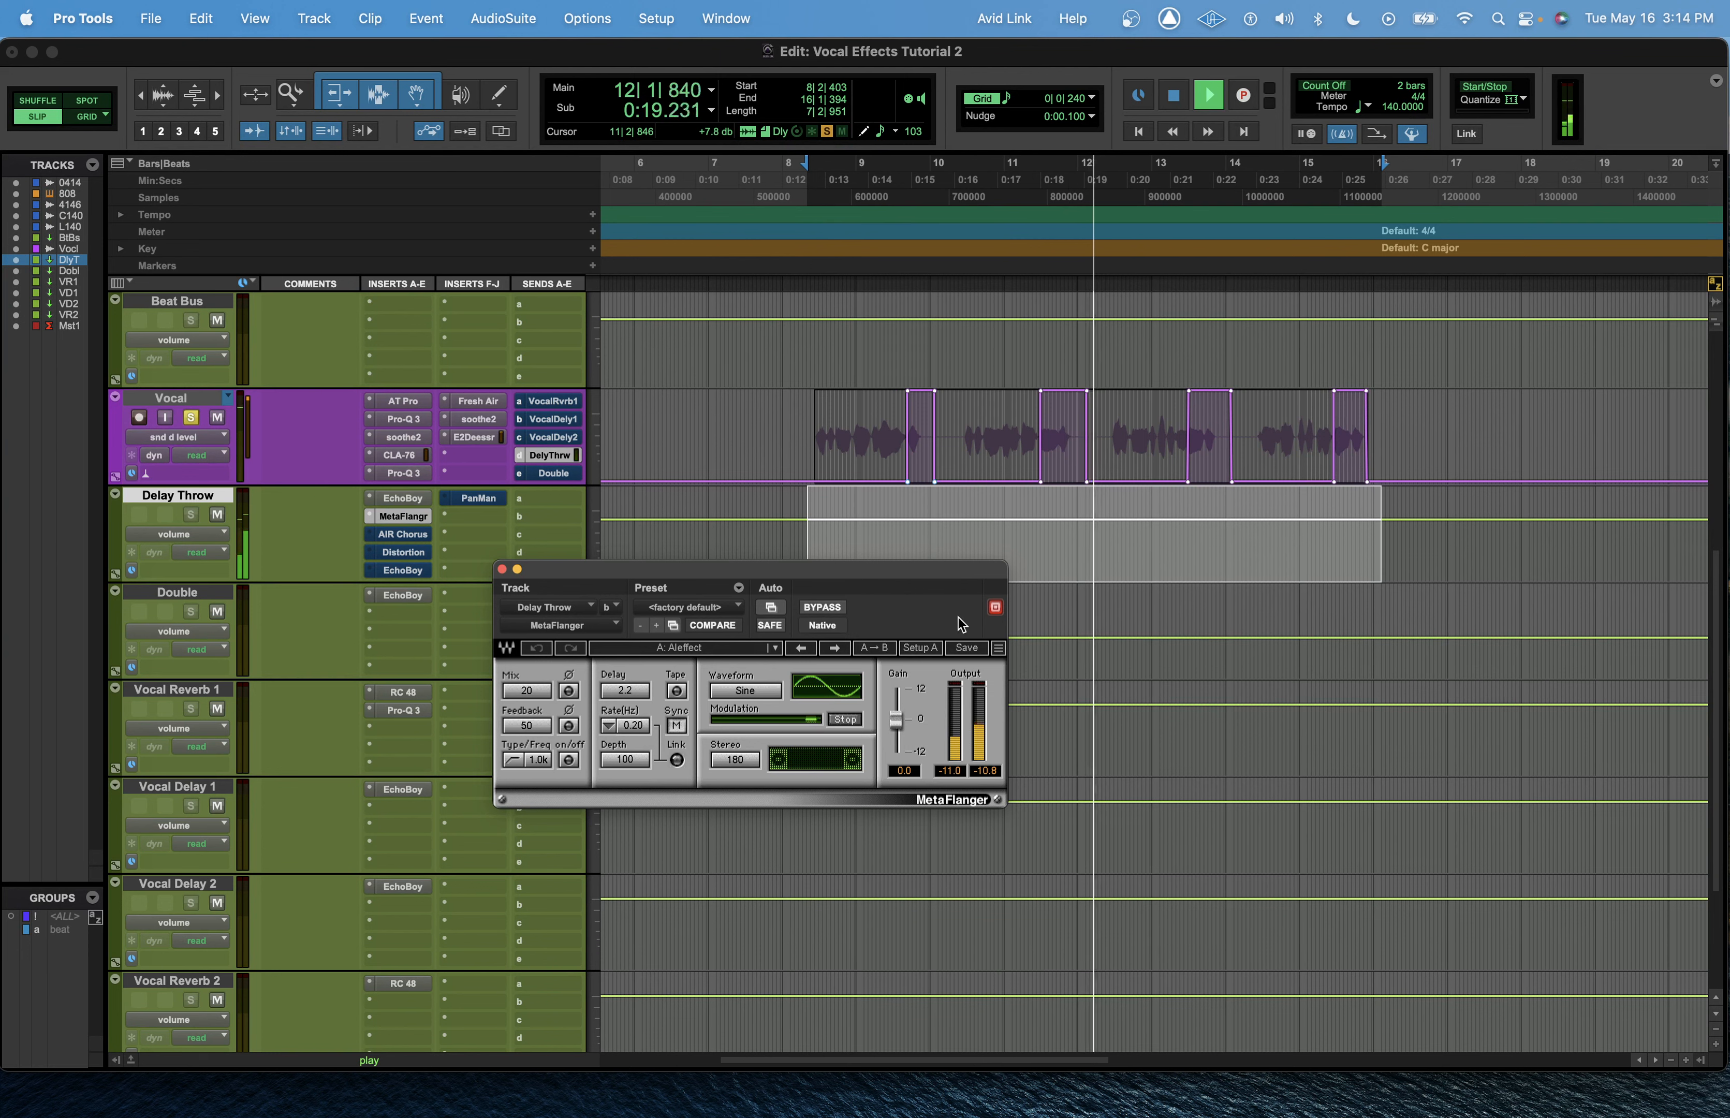
{"action": "key", "text": "space"}
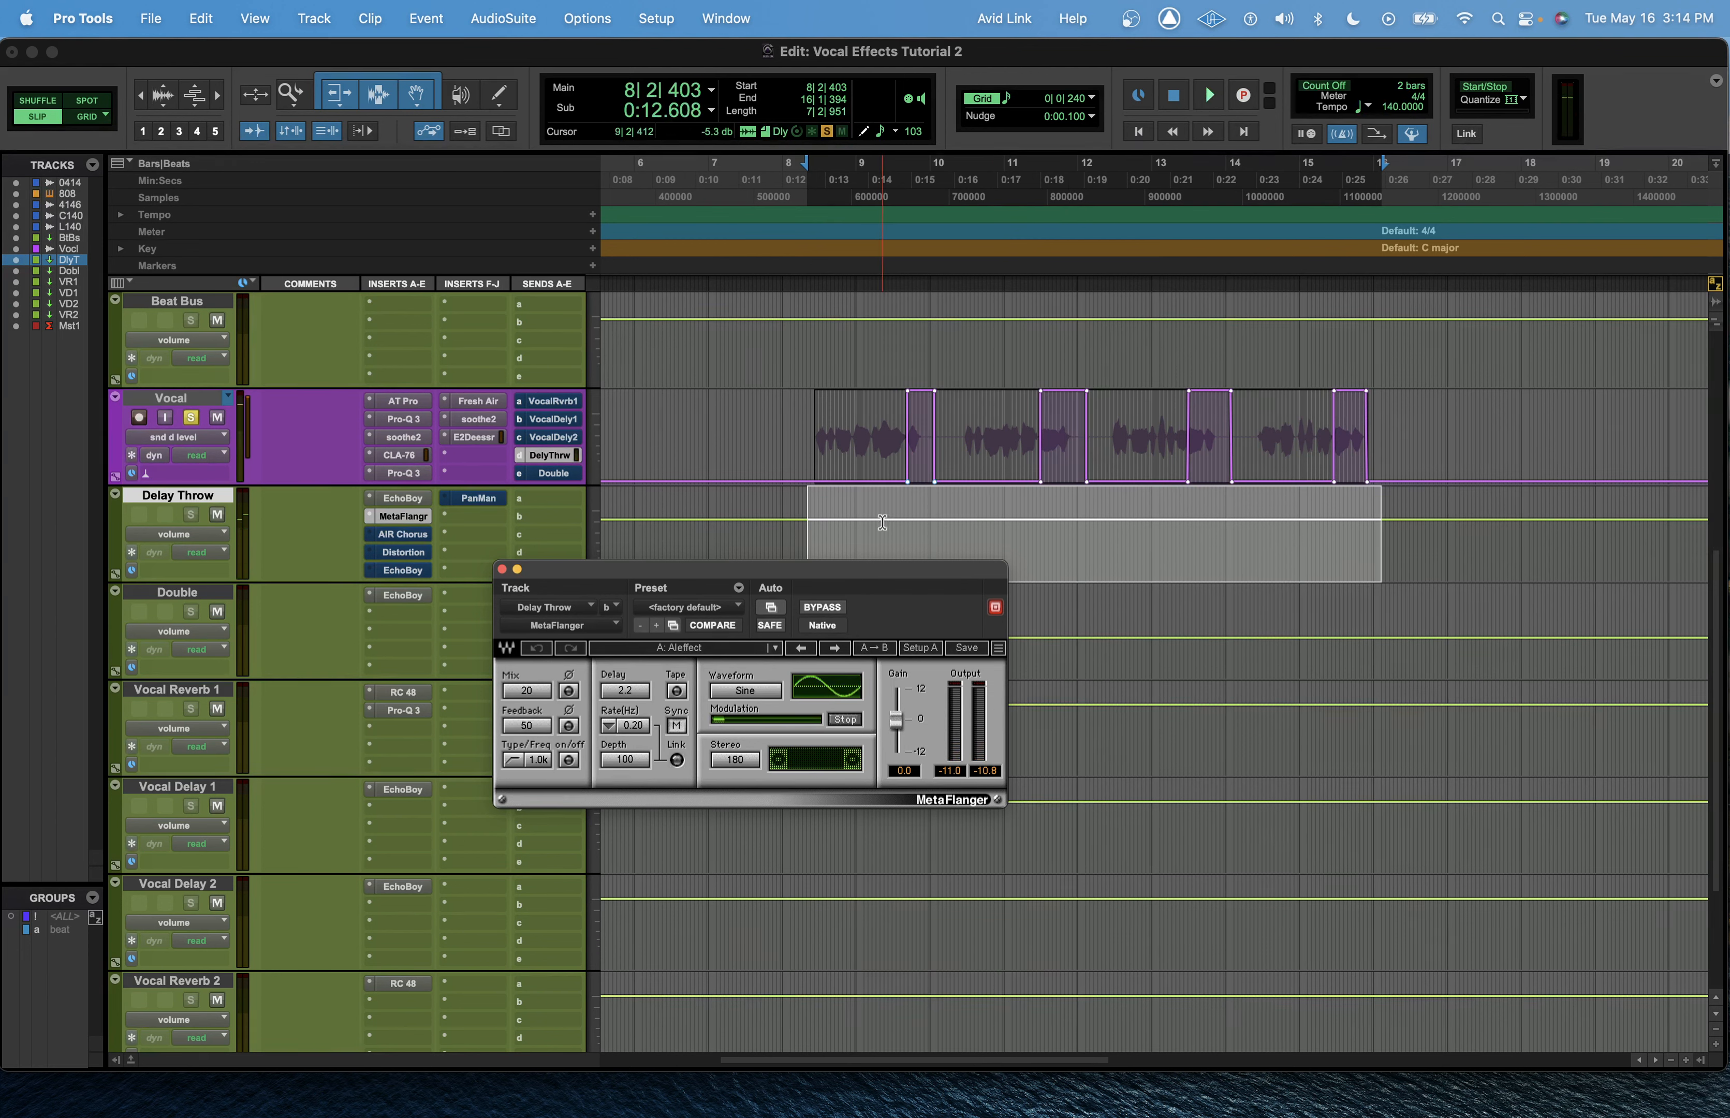
Step: Compare the first delay throw around bars 9 to 10 with MetaFlanger bypassed and active
{"action": "left_click_drag", "start_coordinate": [890, 521], "coordinate": [967, 522]}
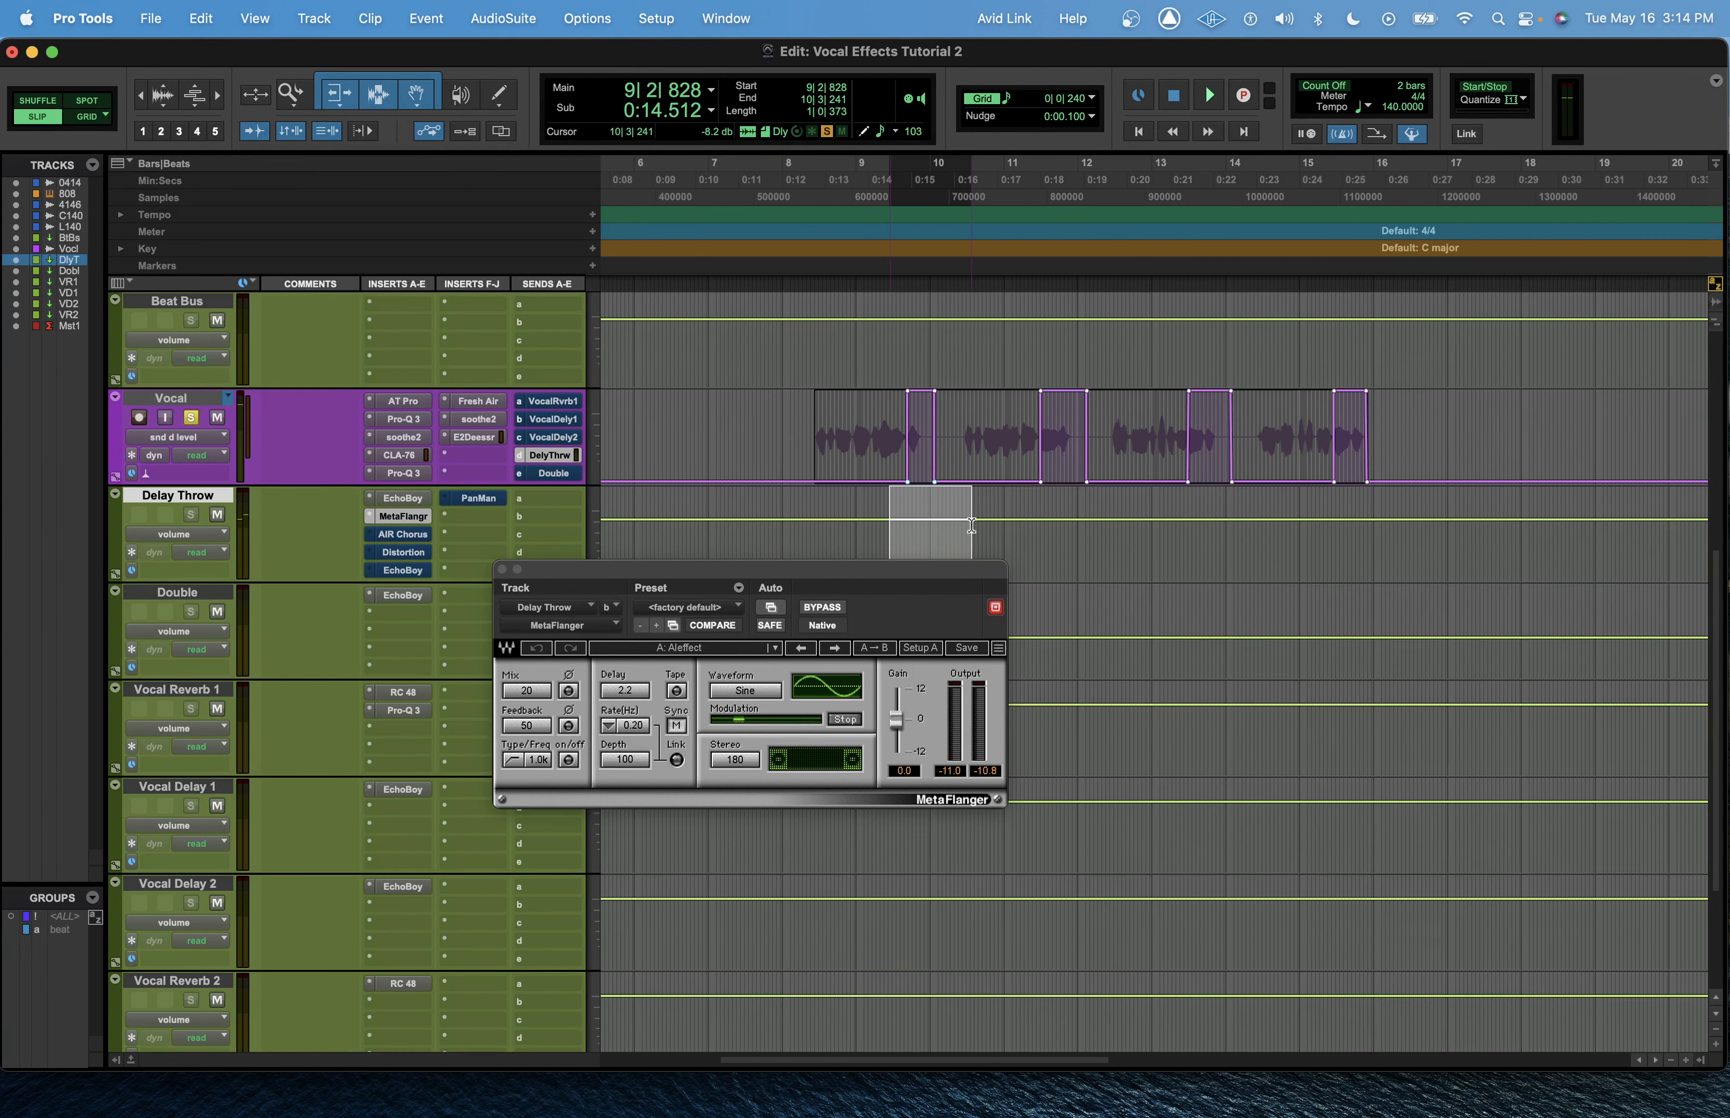
{"action": "left_click", "coordinate": [835, 612]}
{"action": "key", "text": "space"}
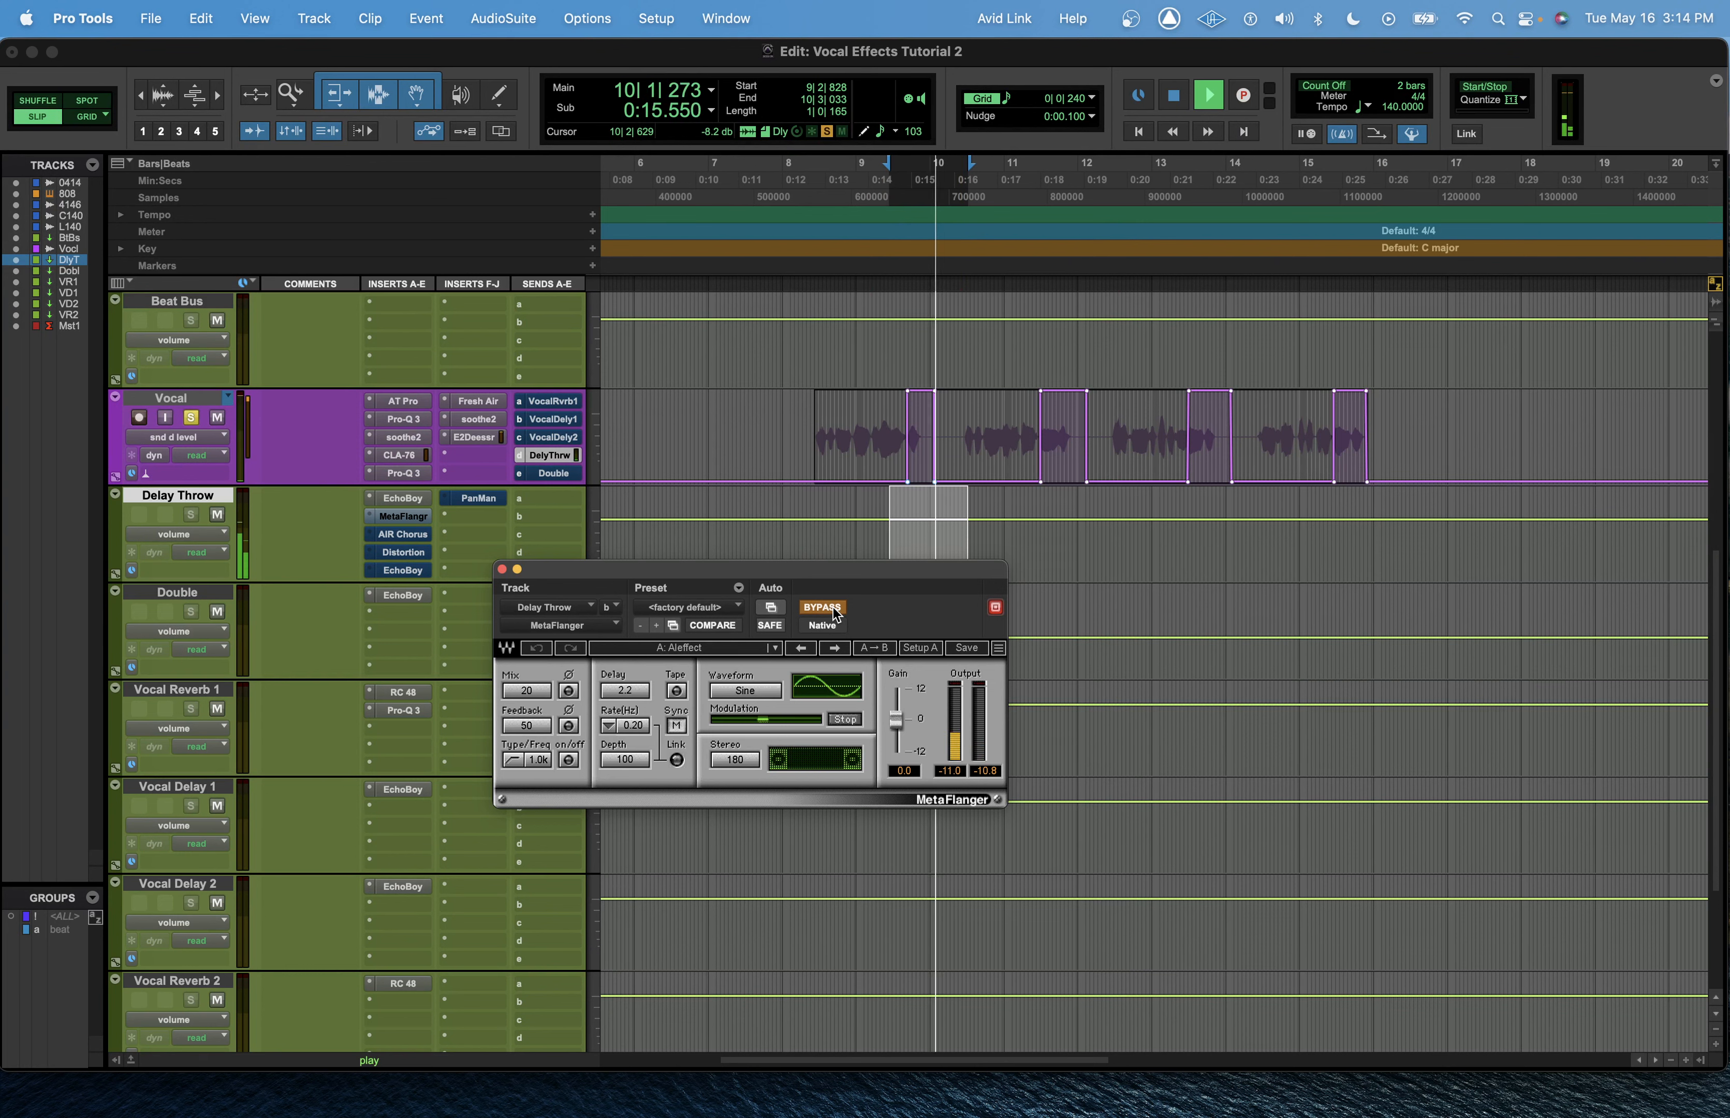
{"action": "left_click", "coordinate": [834, 612]}
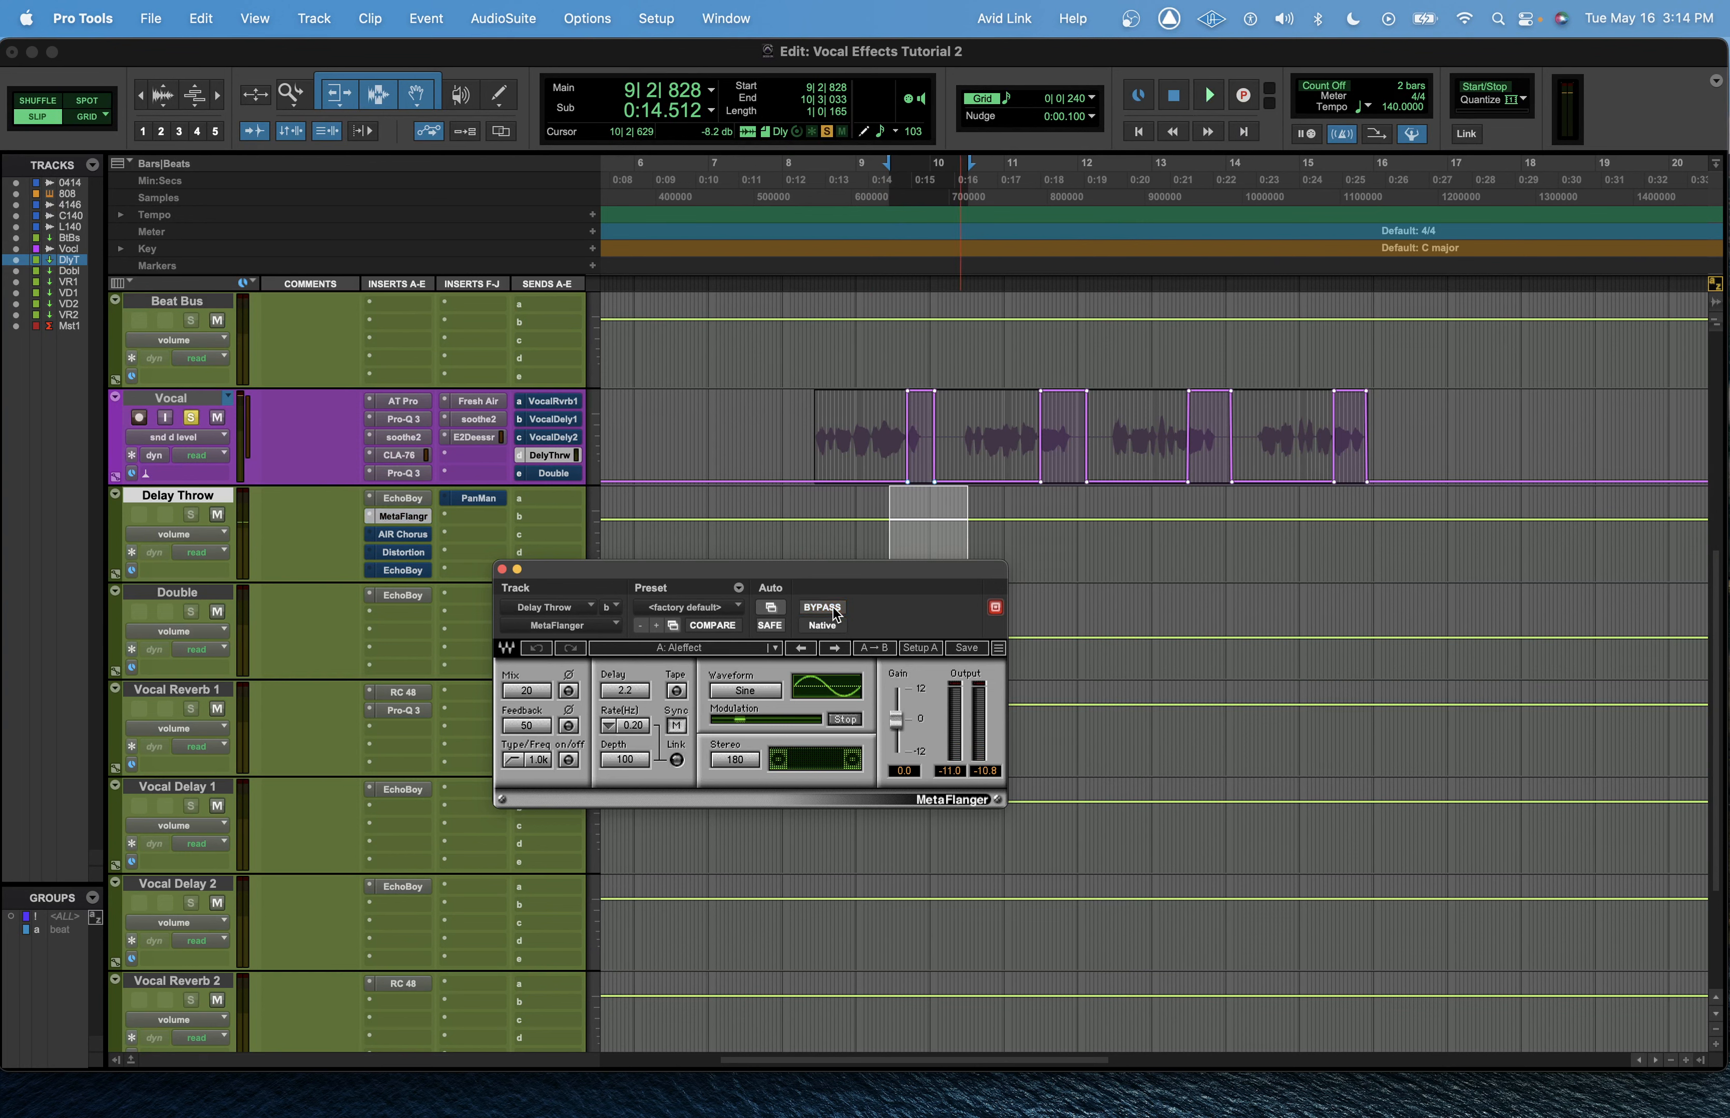
{"action": "key", "text": "space"}
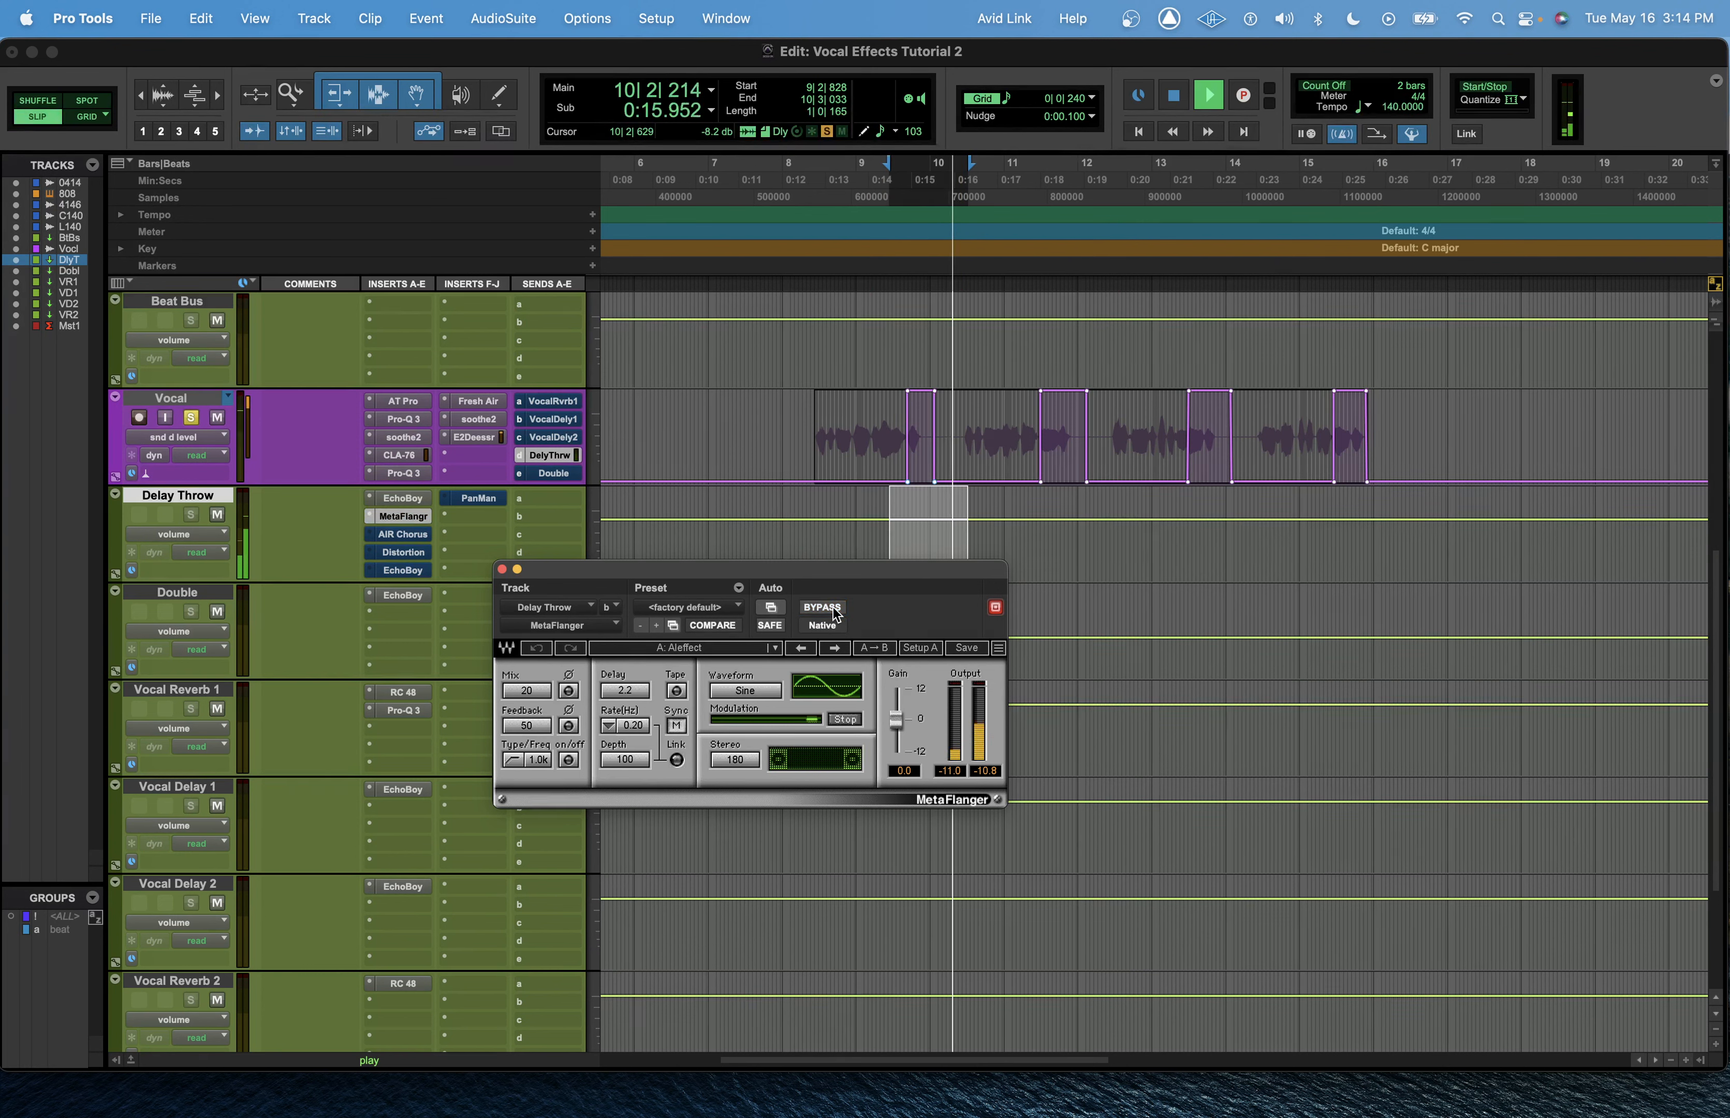
Step: Select the second delay throw around bars 11 to 12 and play it with MetaFlanger bypassed
{"action": "left_click_drag", "start_coordinate": [1019, 532], "coordinate": [1108, 532]}
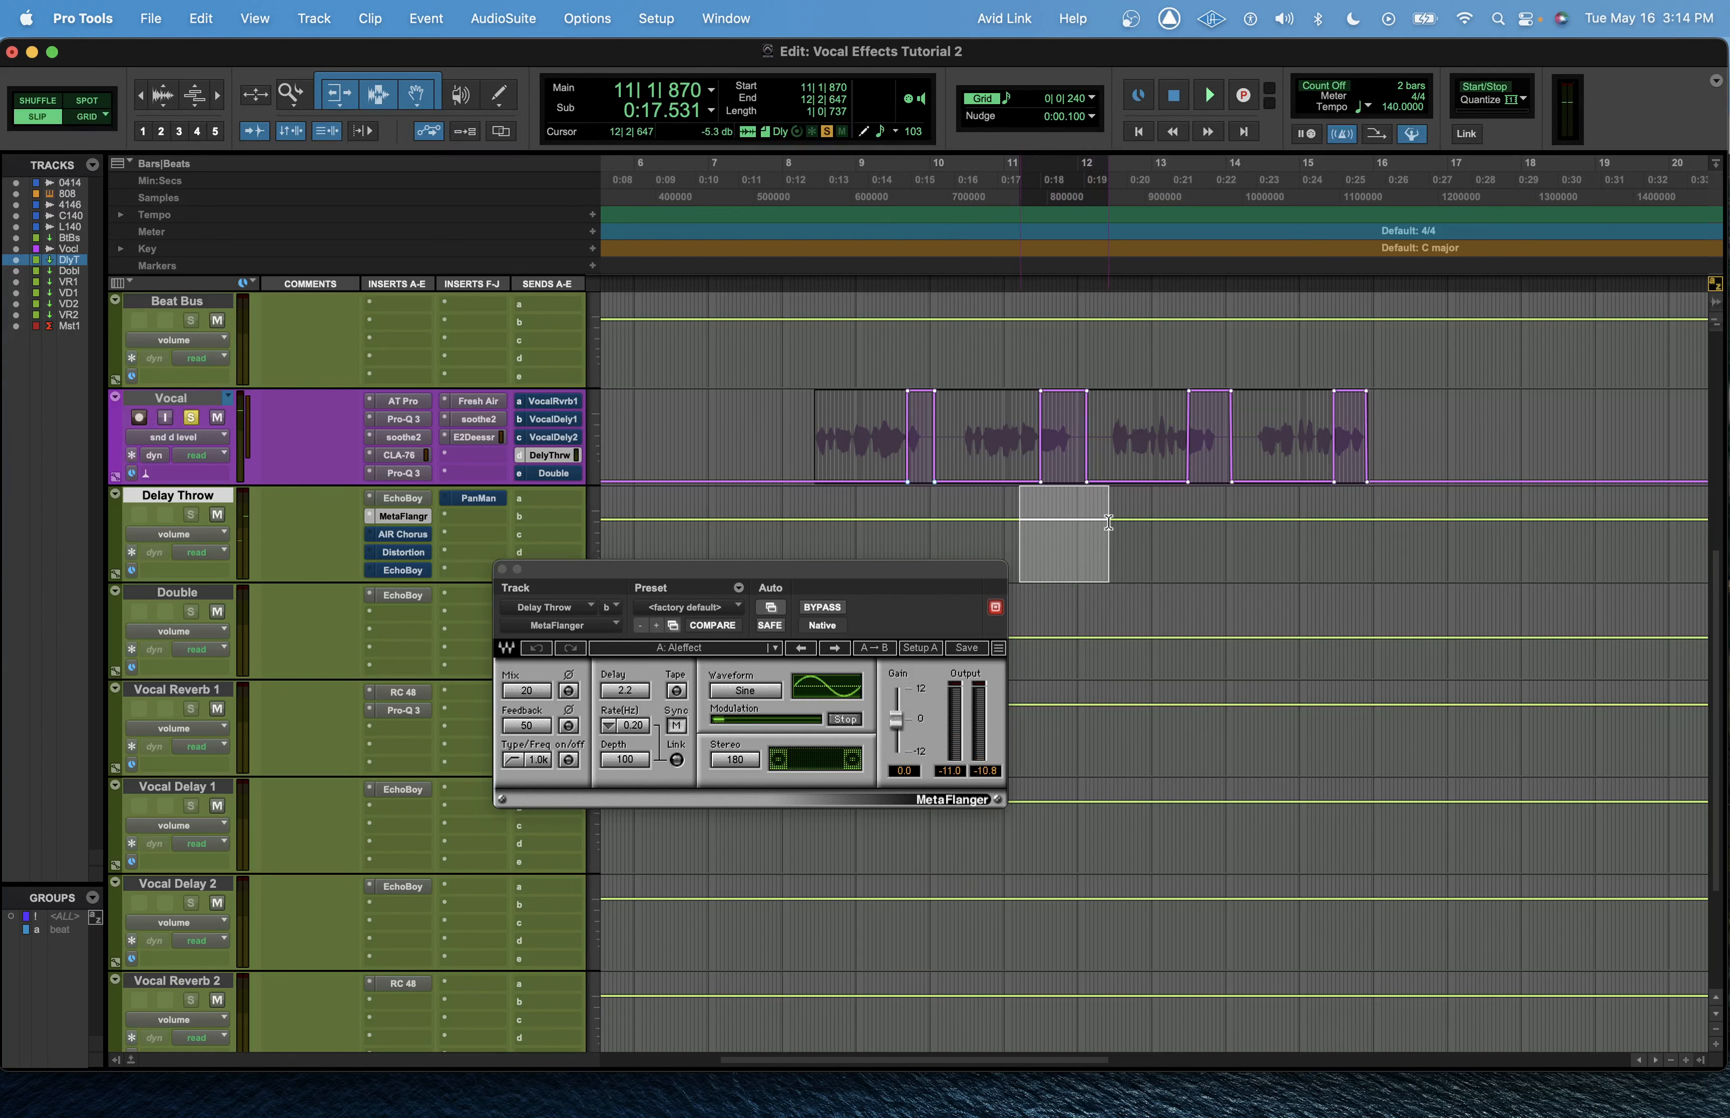
{"action": "left_click", "coordinate": [827, 607]}
{"action": "key", "text": "space"}
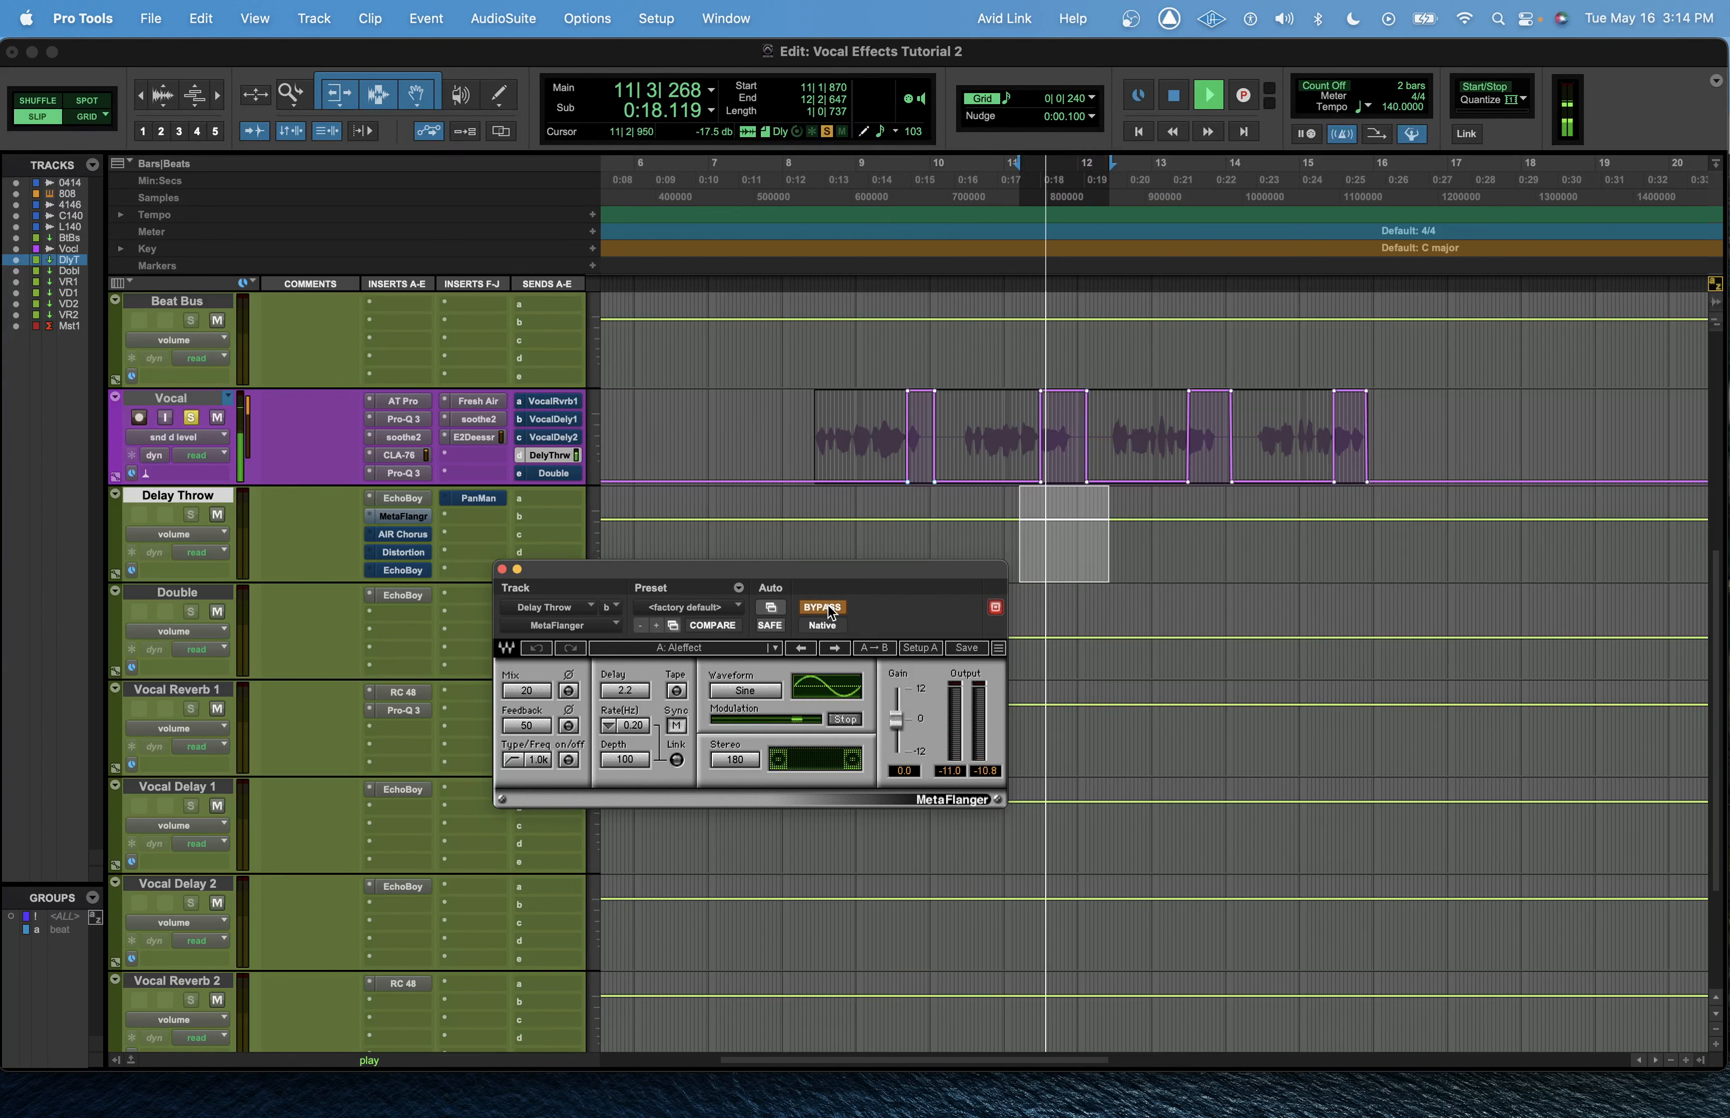
{"action": "key", "text": "space"}
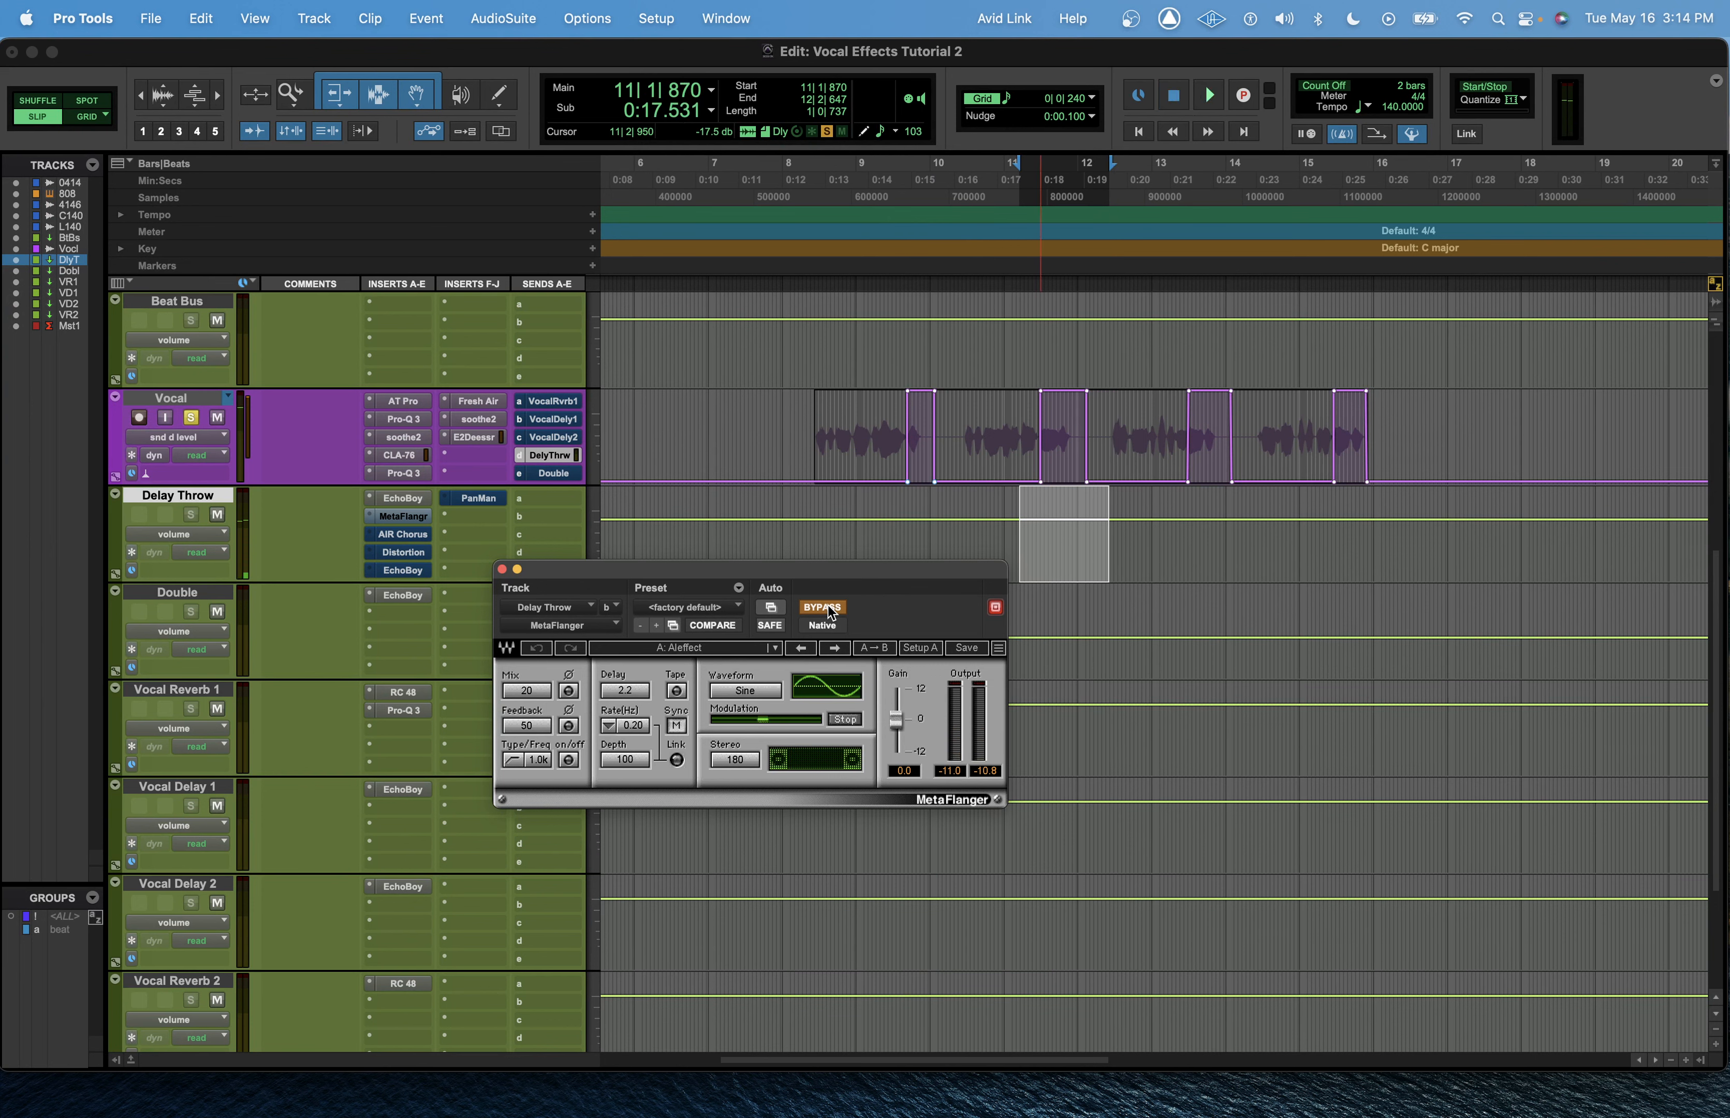
Step: Reactivate MetaFlanger and replay the second delay throw around bars 11 to 12
{"action": "left_click", "coordinate": [828, 606]}
{"action": "key", "text": "space"}
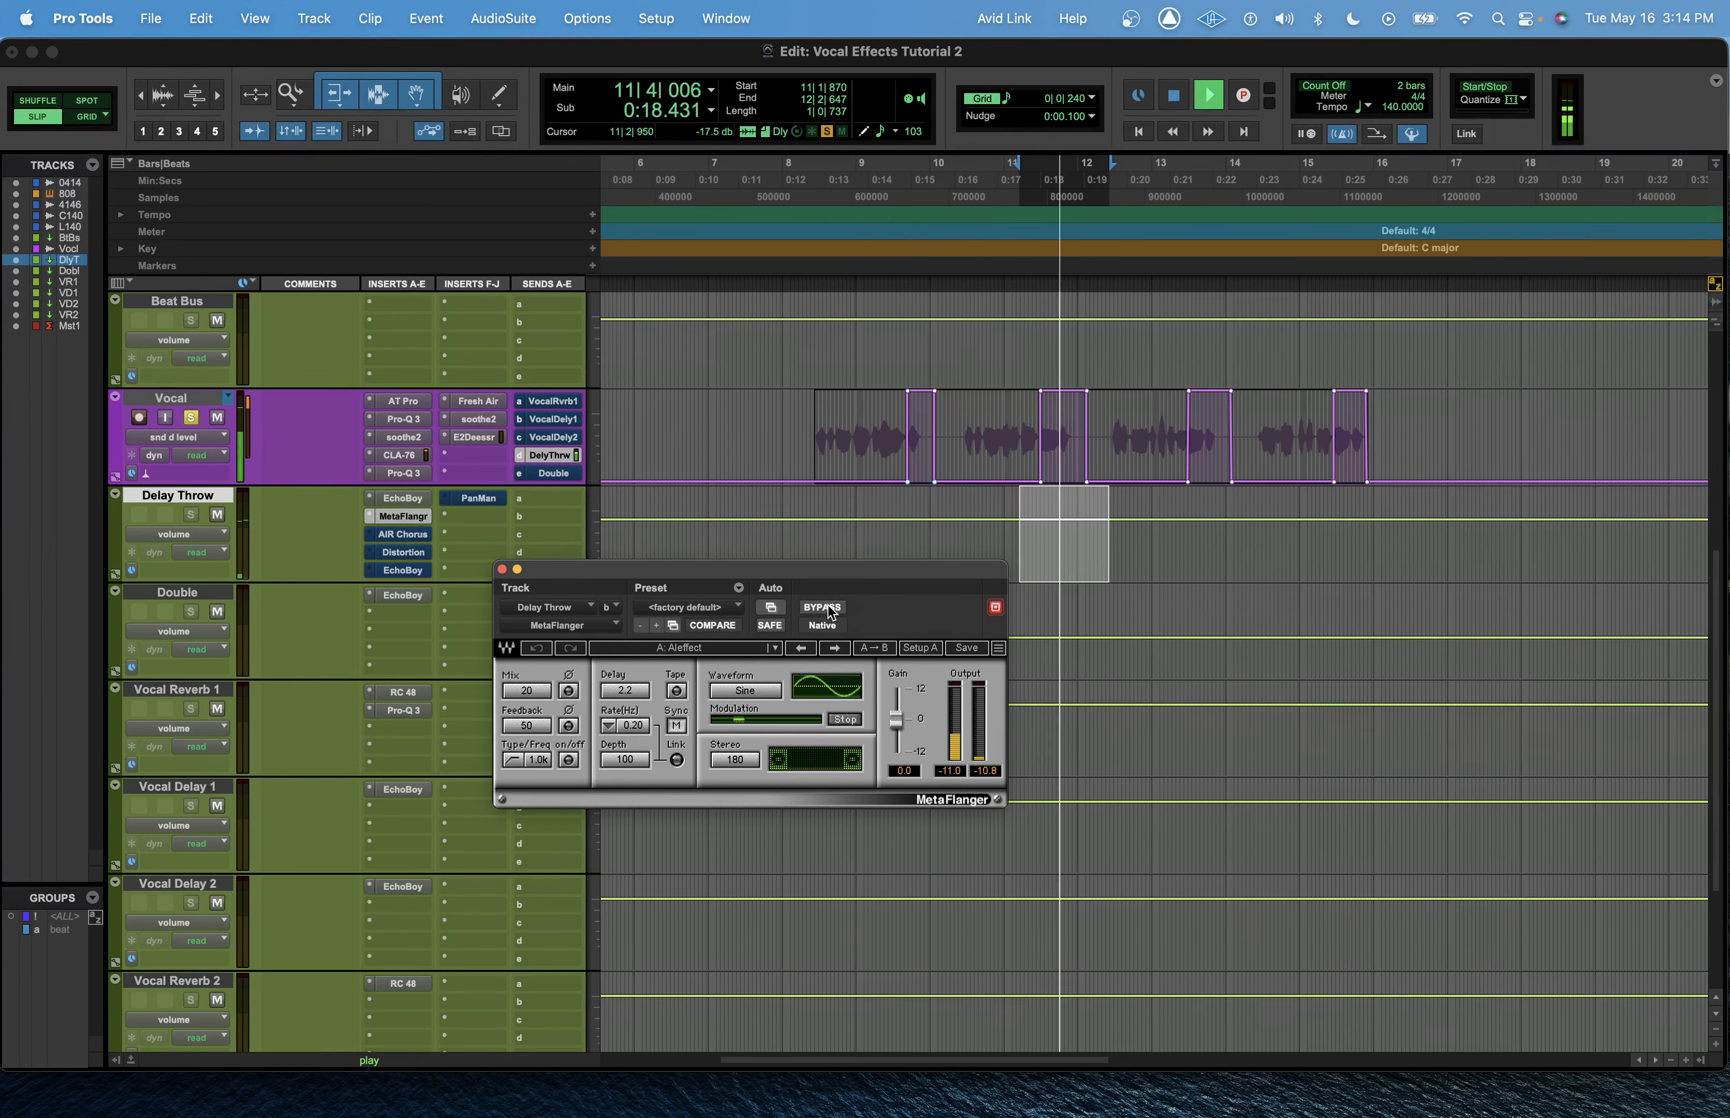
{"action": "key", "text": "space"}
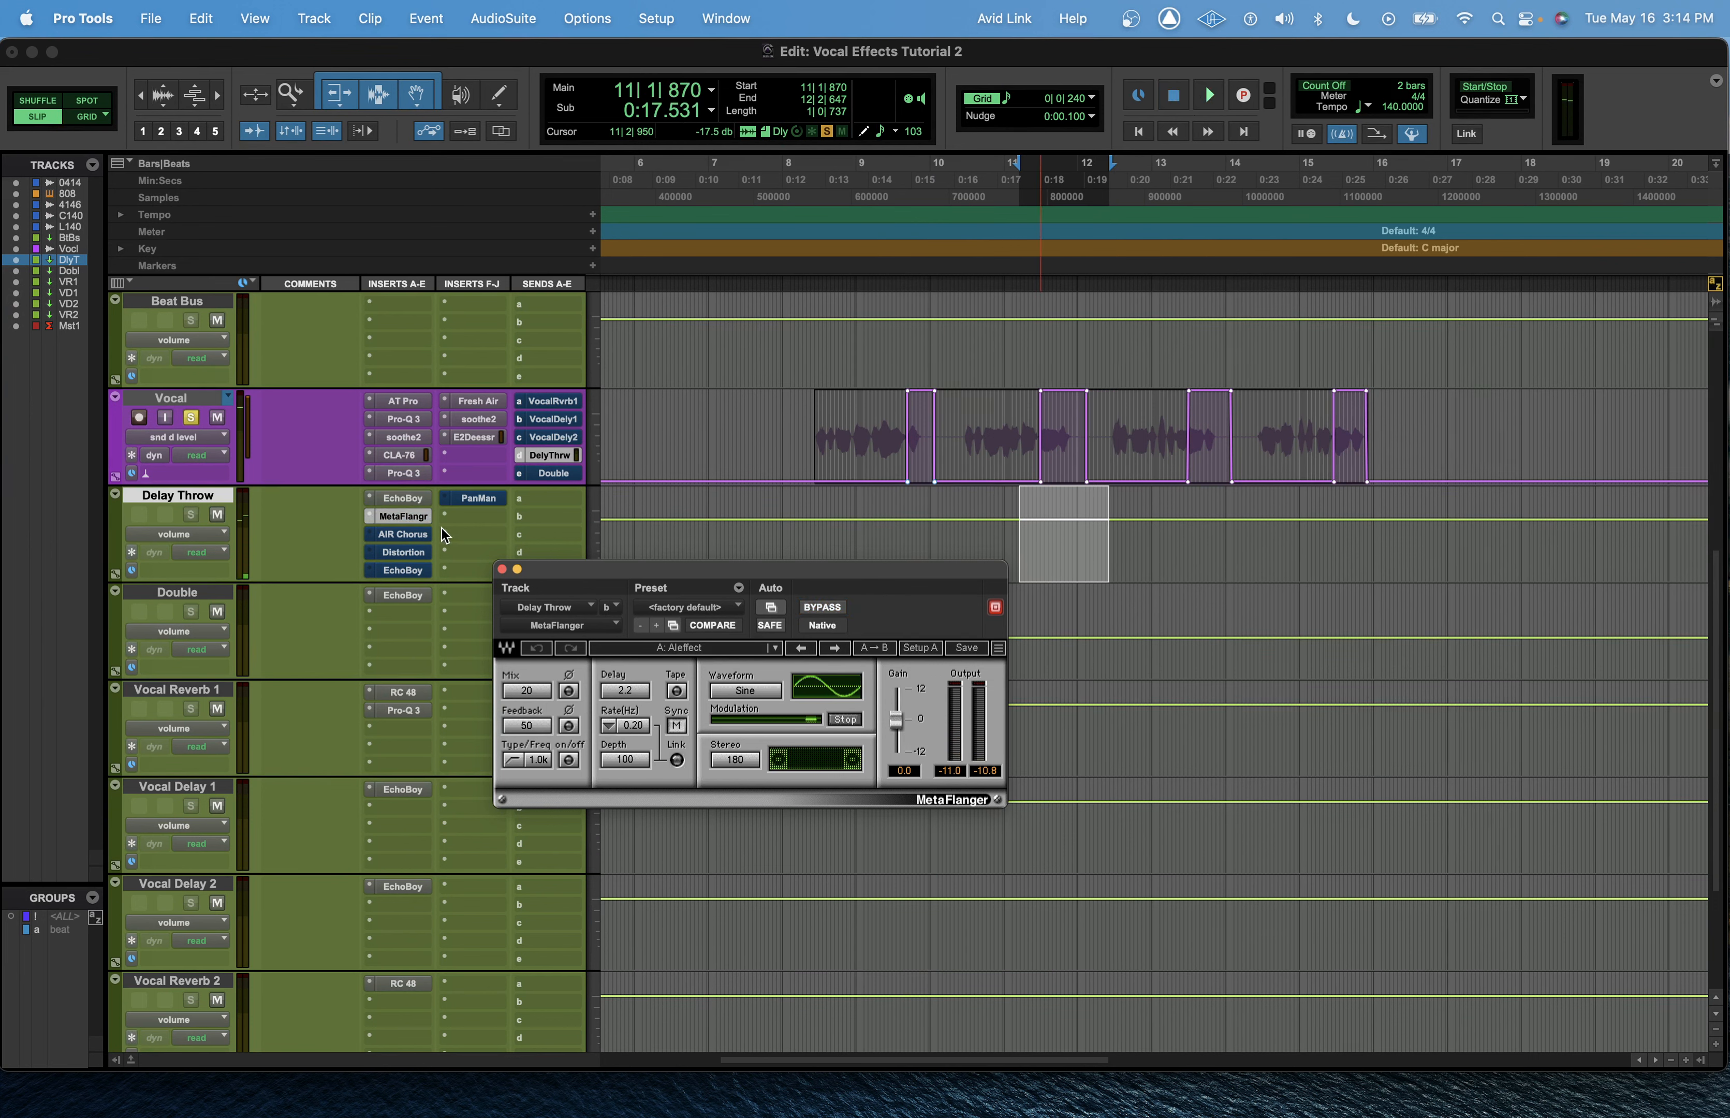
Step: Activate the AIR Chorus insert on the Delay Throw track and move its window clear of the Vocal track's inserts and sends
{"action": "left_click", "coordinate": [425, 538]}
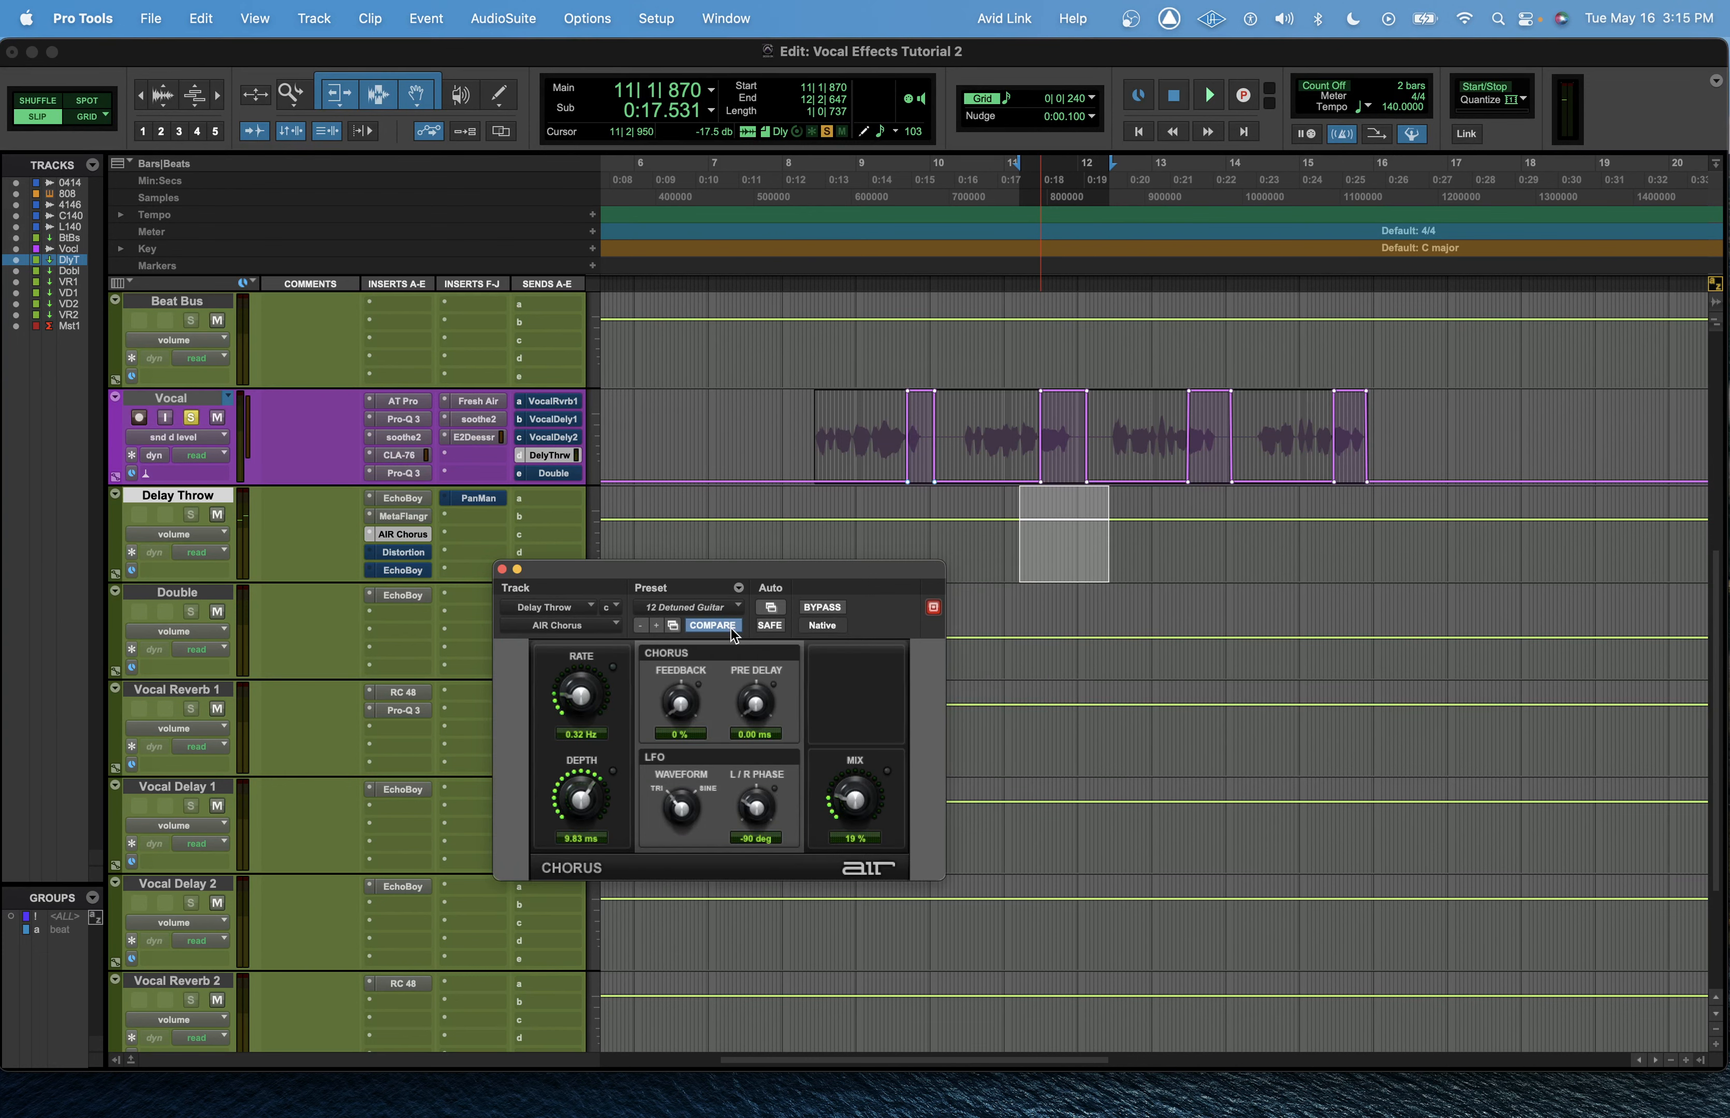
{"action": "left_click_drag", "start_coordinate": [741, 568], "coordinate": [599, 403]}
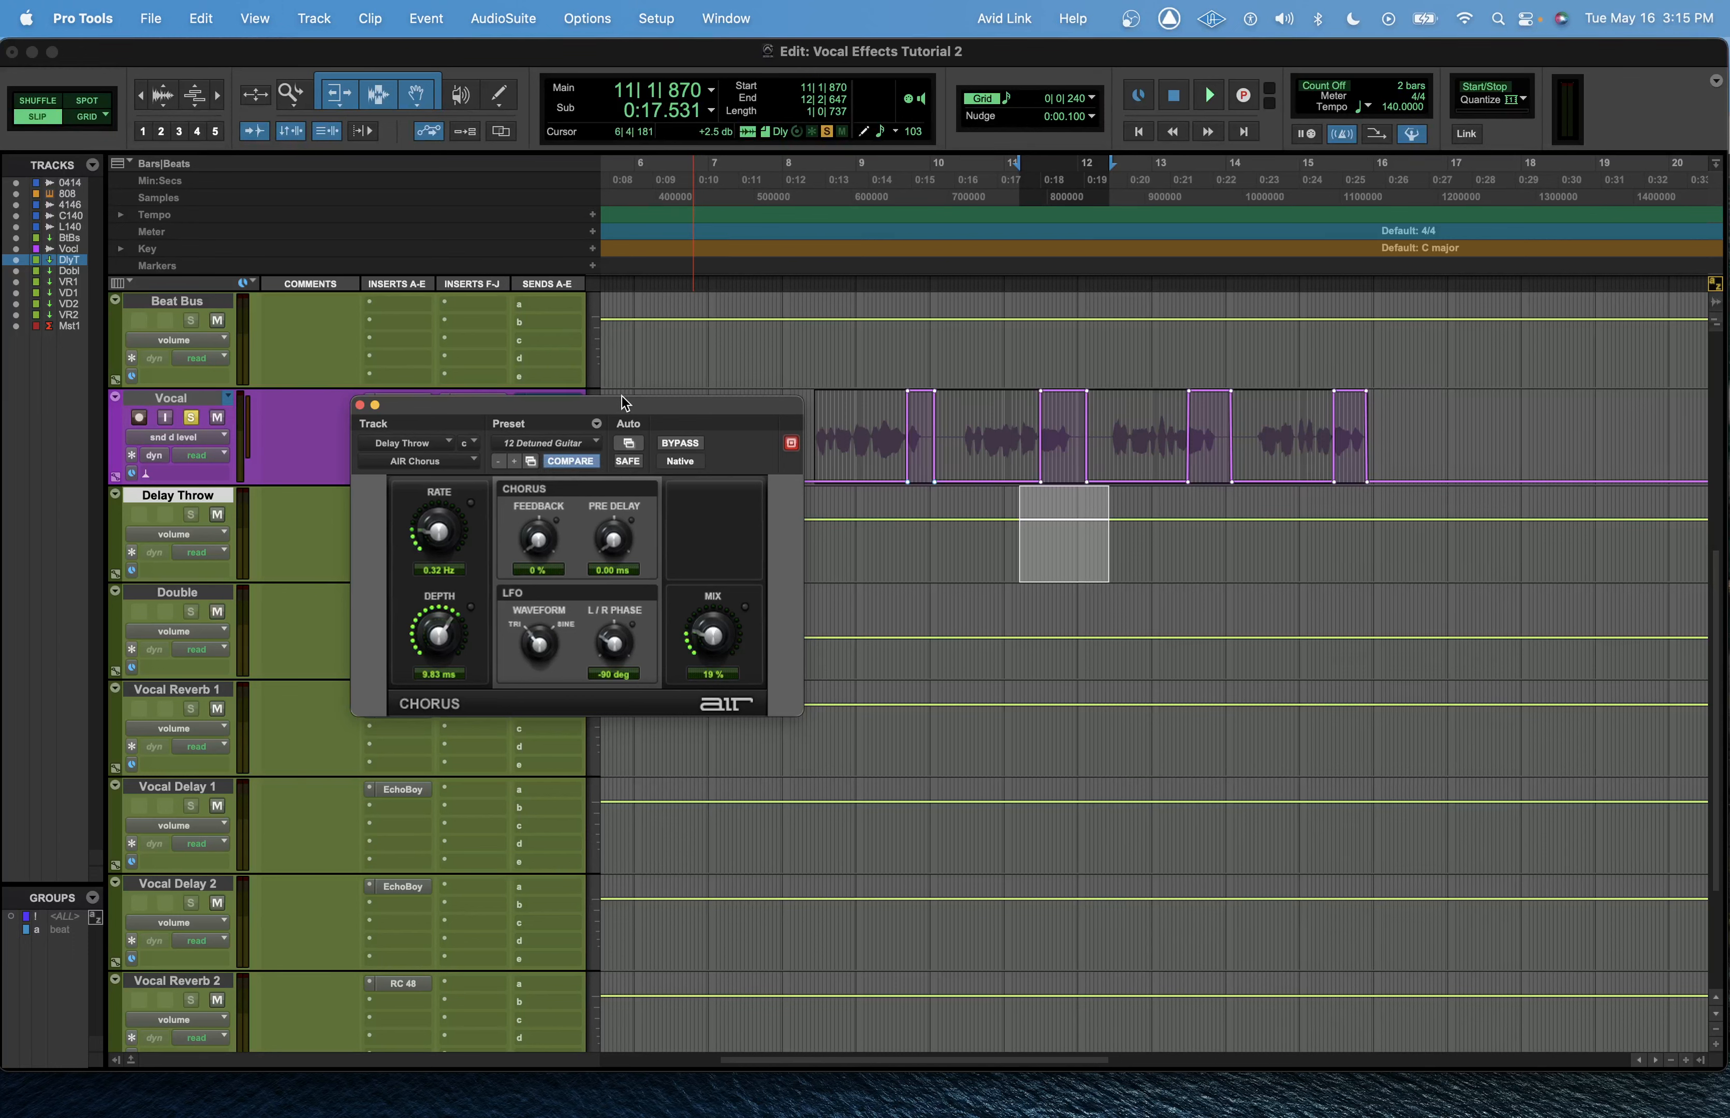
{"action": "left_click_drag", "start_coordinate": [623, 400], "coordinate": [626, 491]}
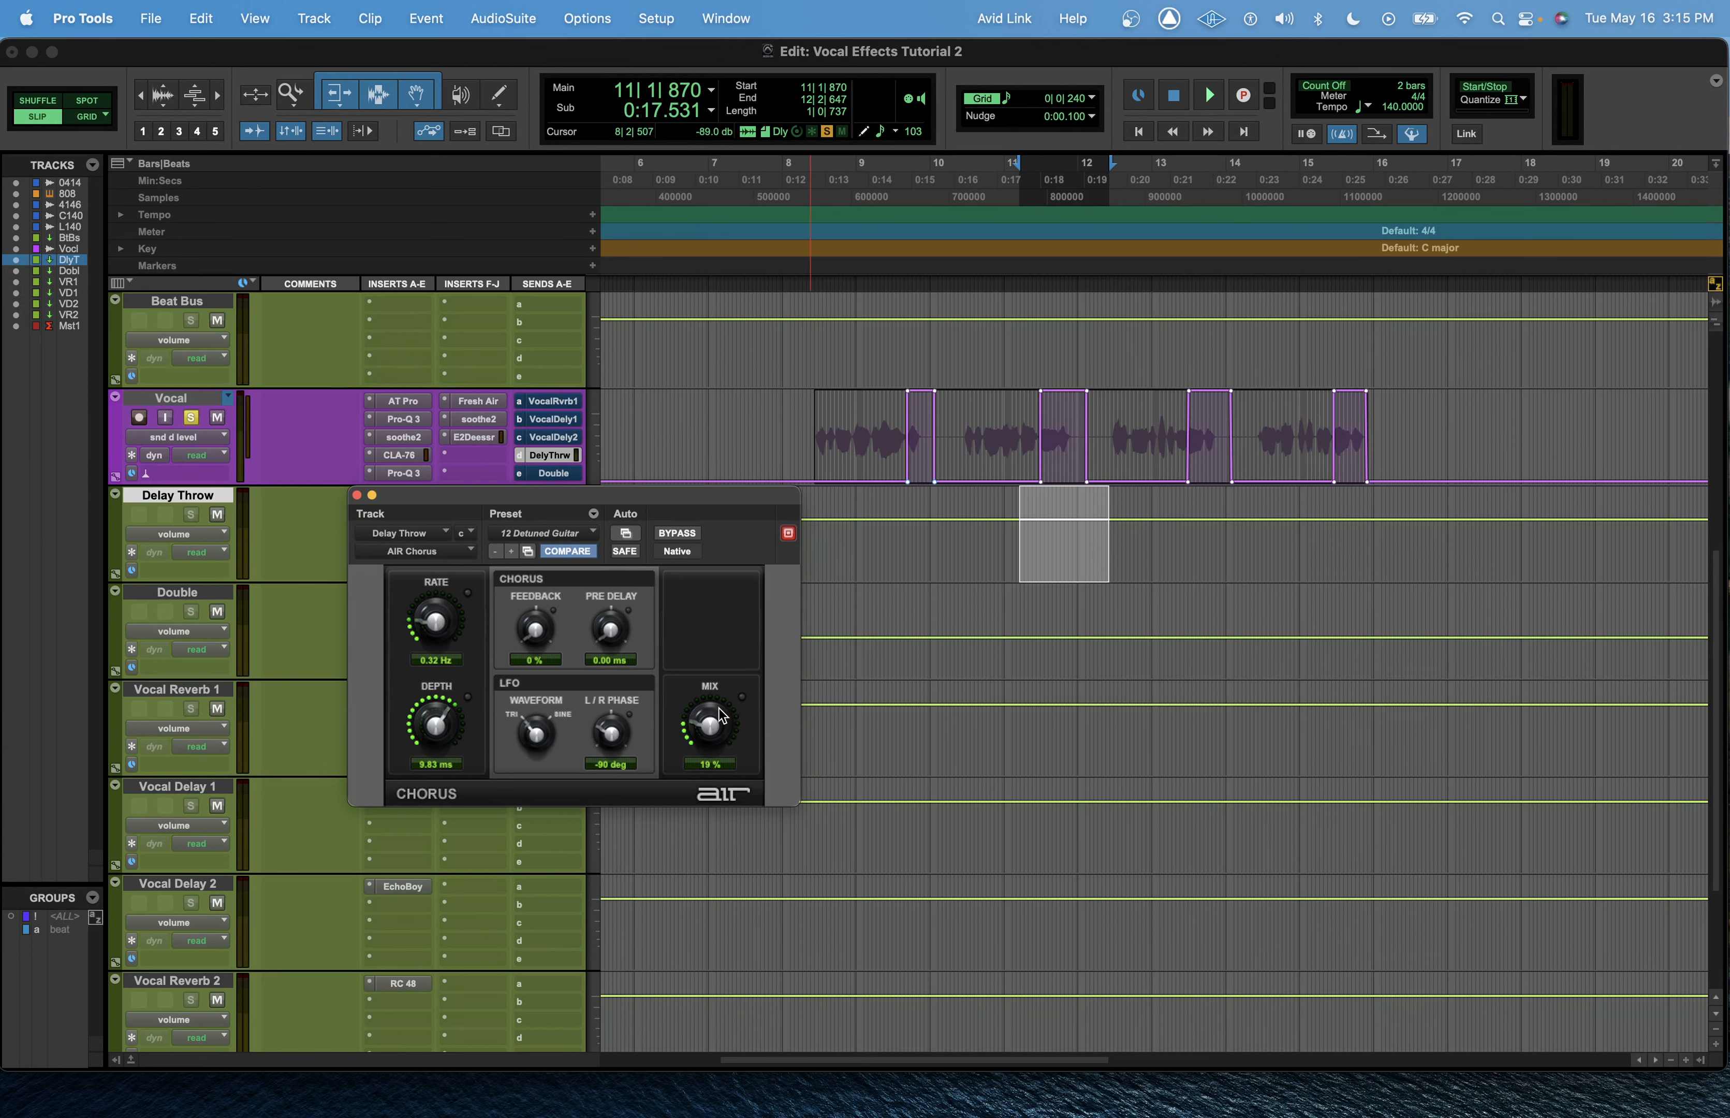
Step: Select about bars 11 to 12 on the Delay Throw track and audition the throw with AIR Chorus's mix at 20 percent
{"action": "left_click_drag", "start_coordinate": [1003, 536], "coordinate": [1111, 533]}
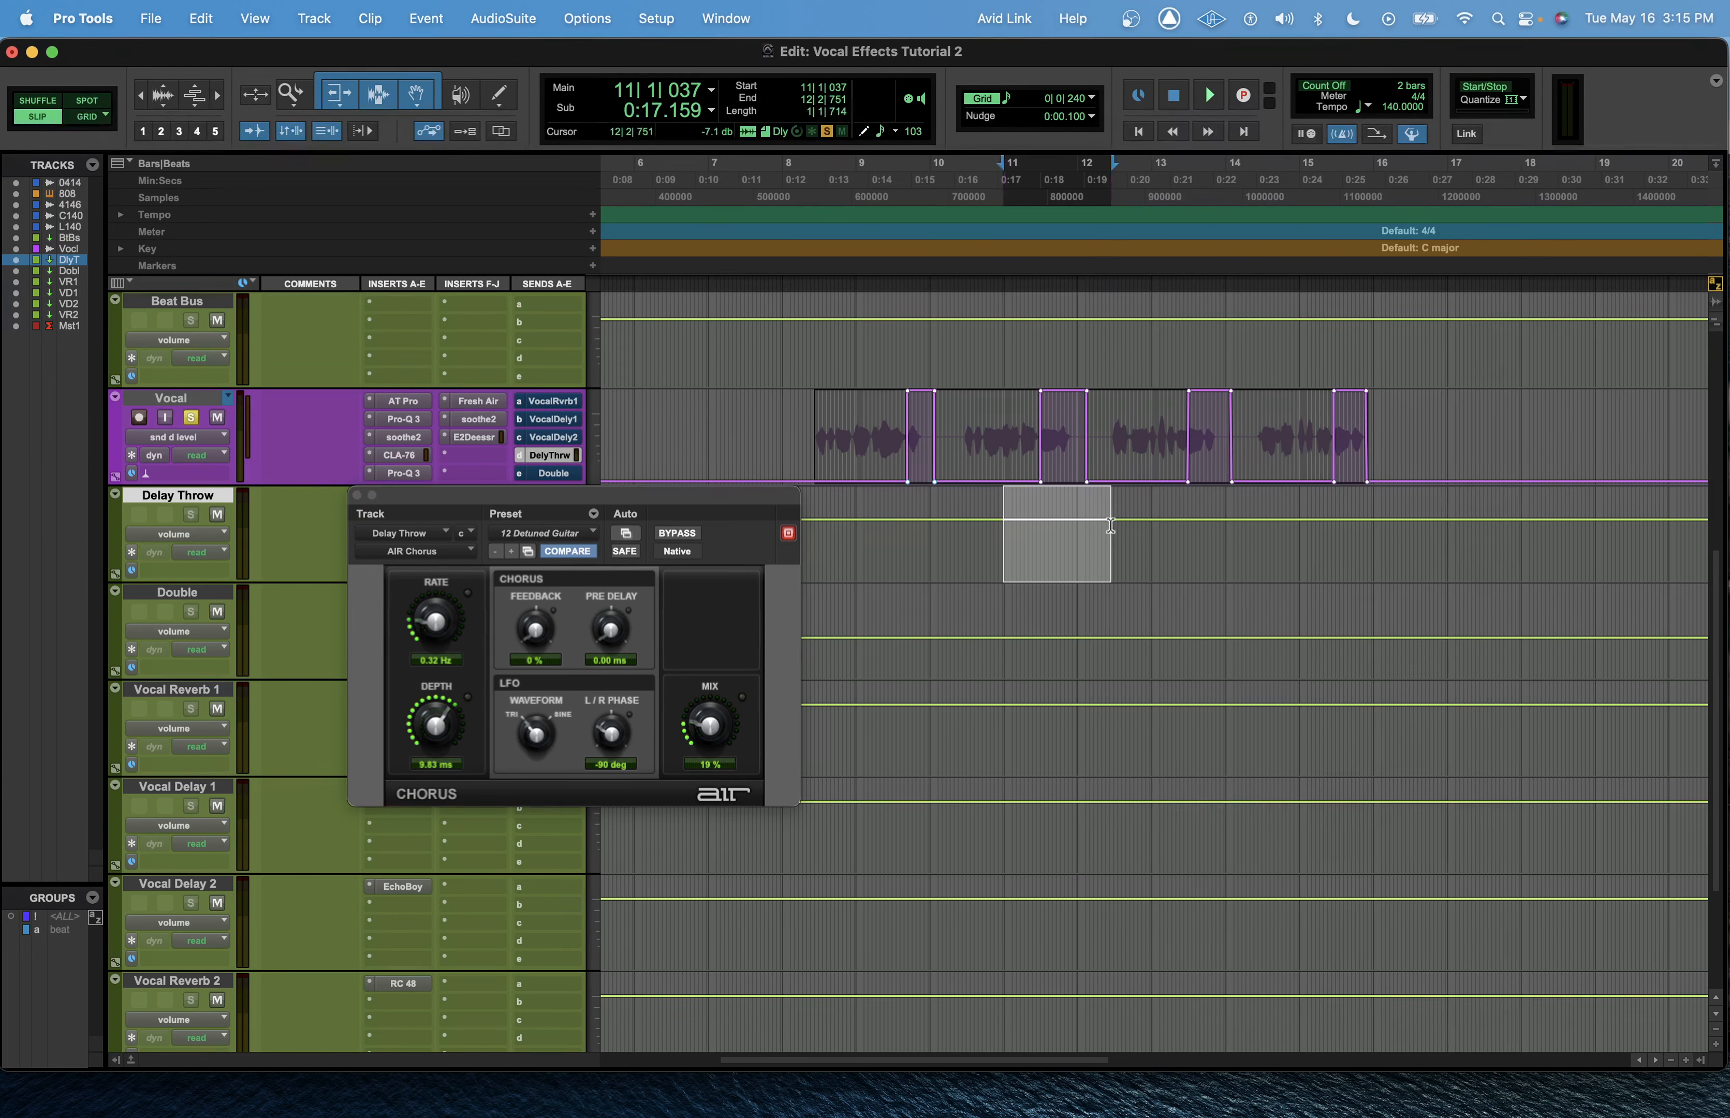
{"action": "left_click_drag", "start_coordinate": [714, 502], "coordinate": [688, 554]}
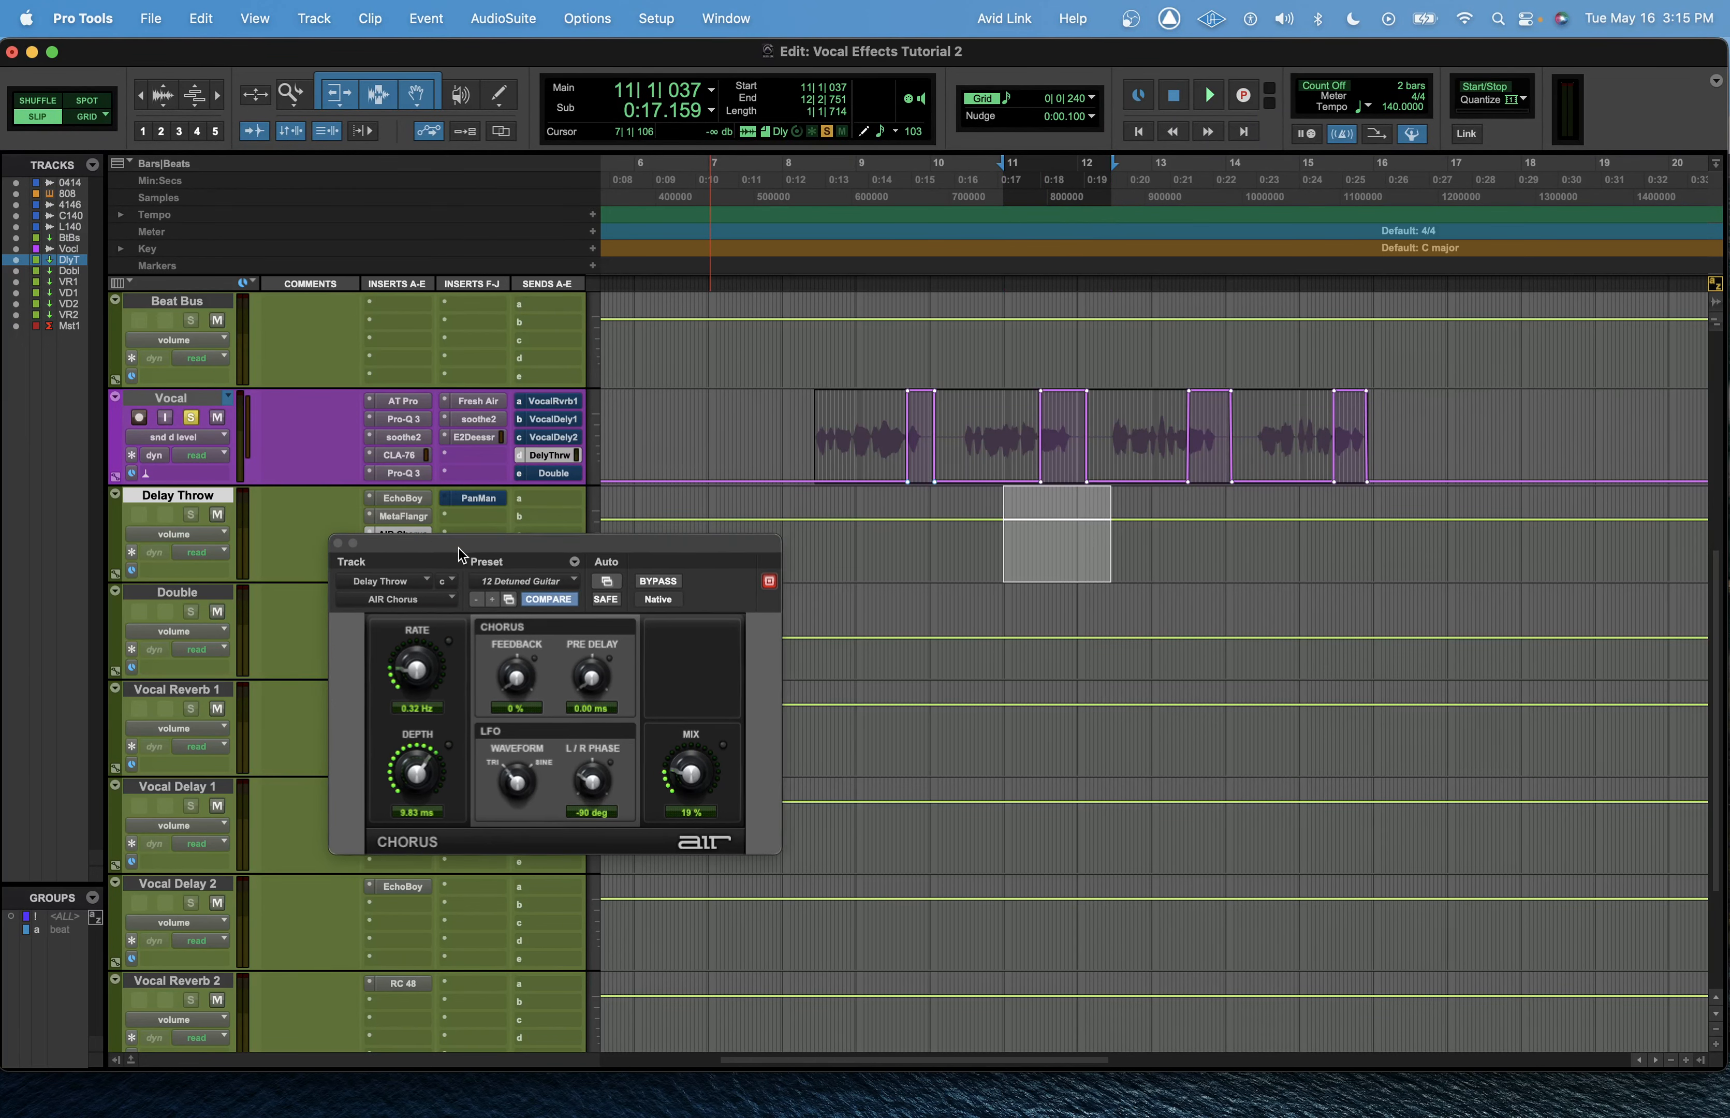
{"action": "left_click_drag", "start_coordinate": [458, 549], "coordinate": [607, 522]}
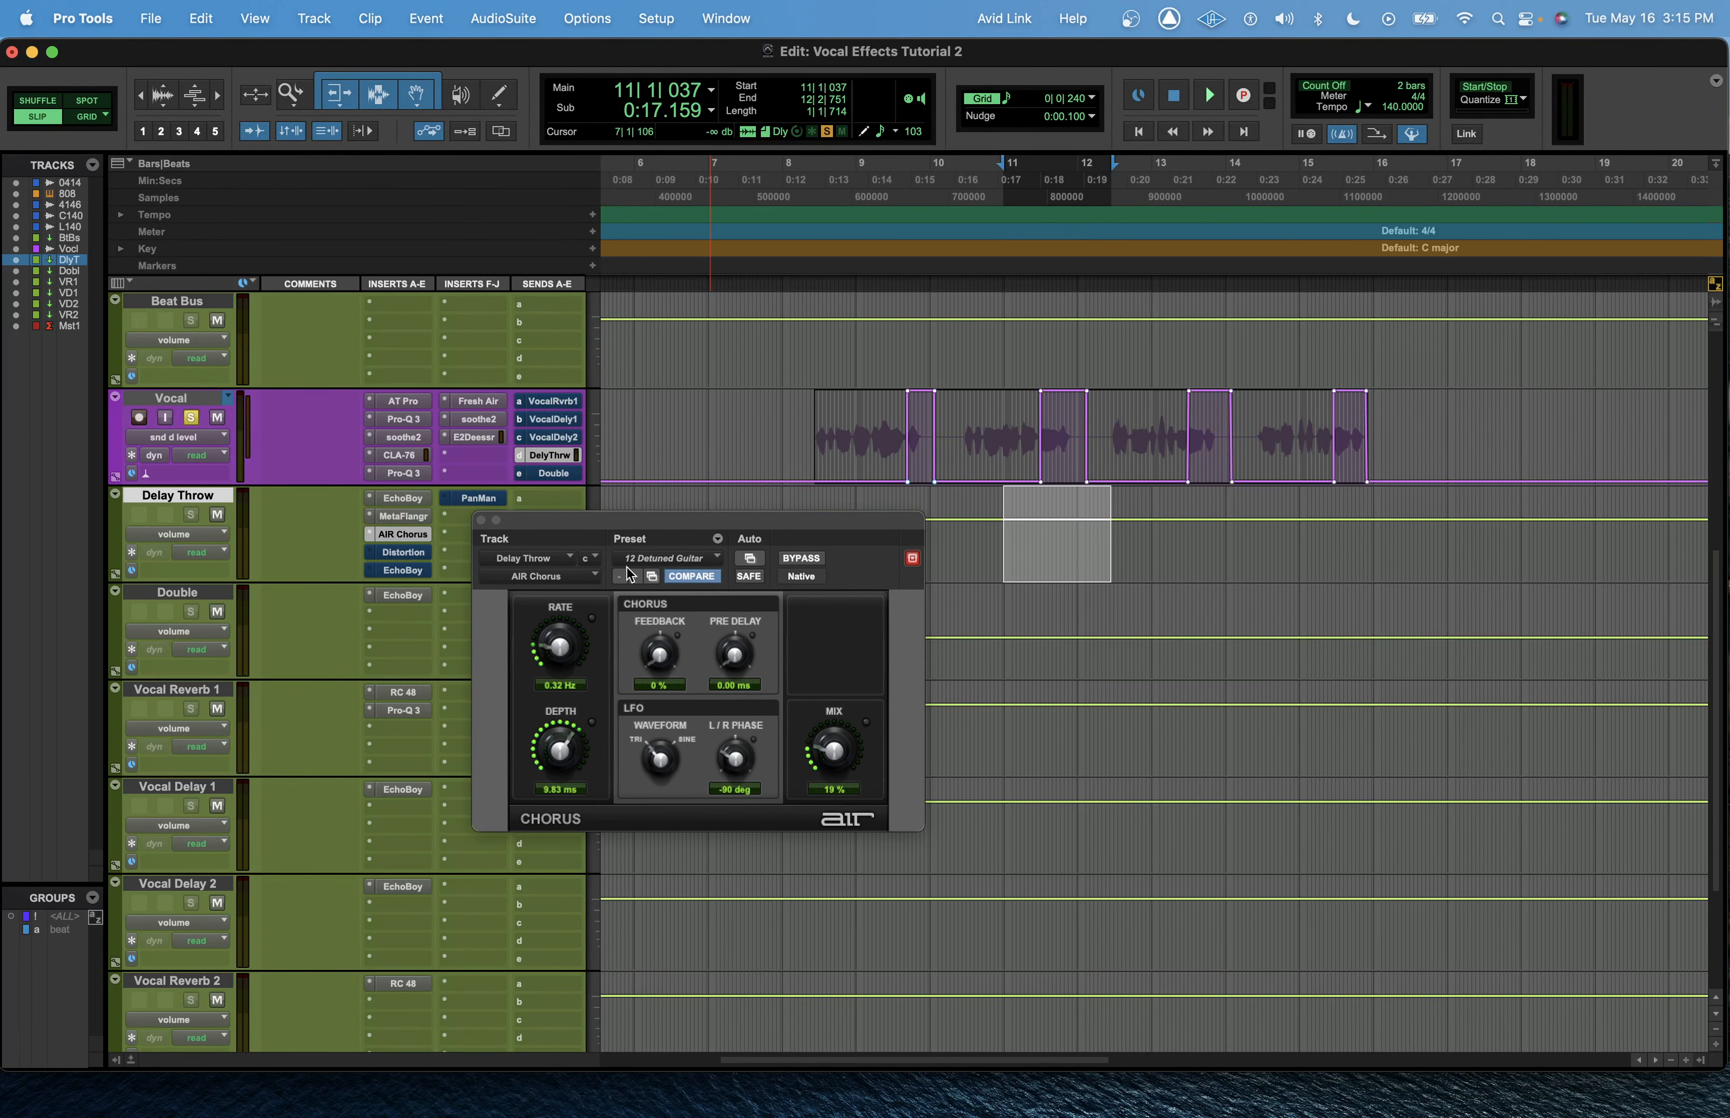
{"action": "key", "text": "space"}
{"action": "left_click", "coordinate": [829, 756]}
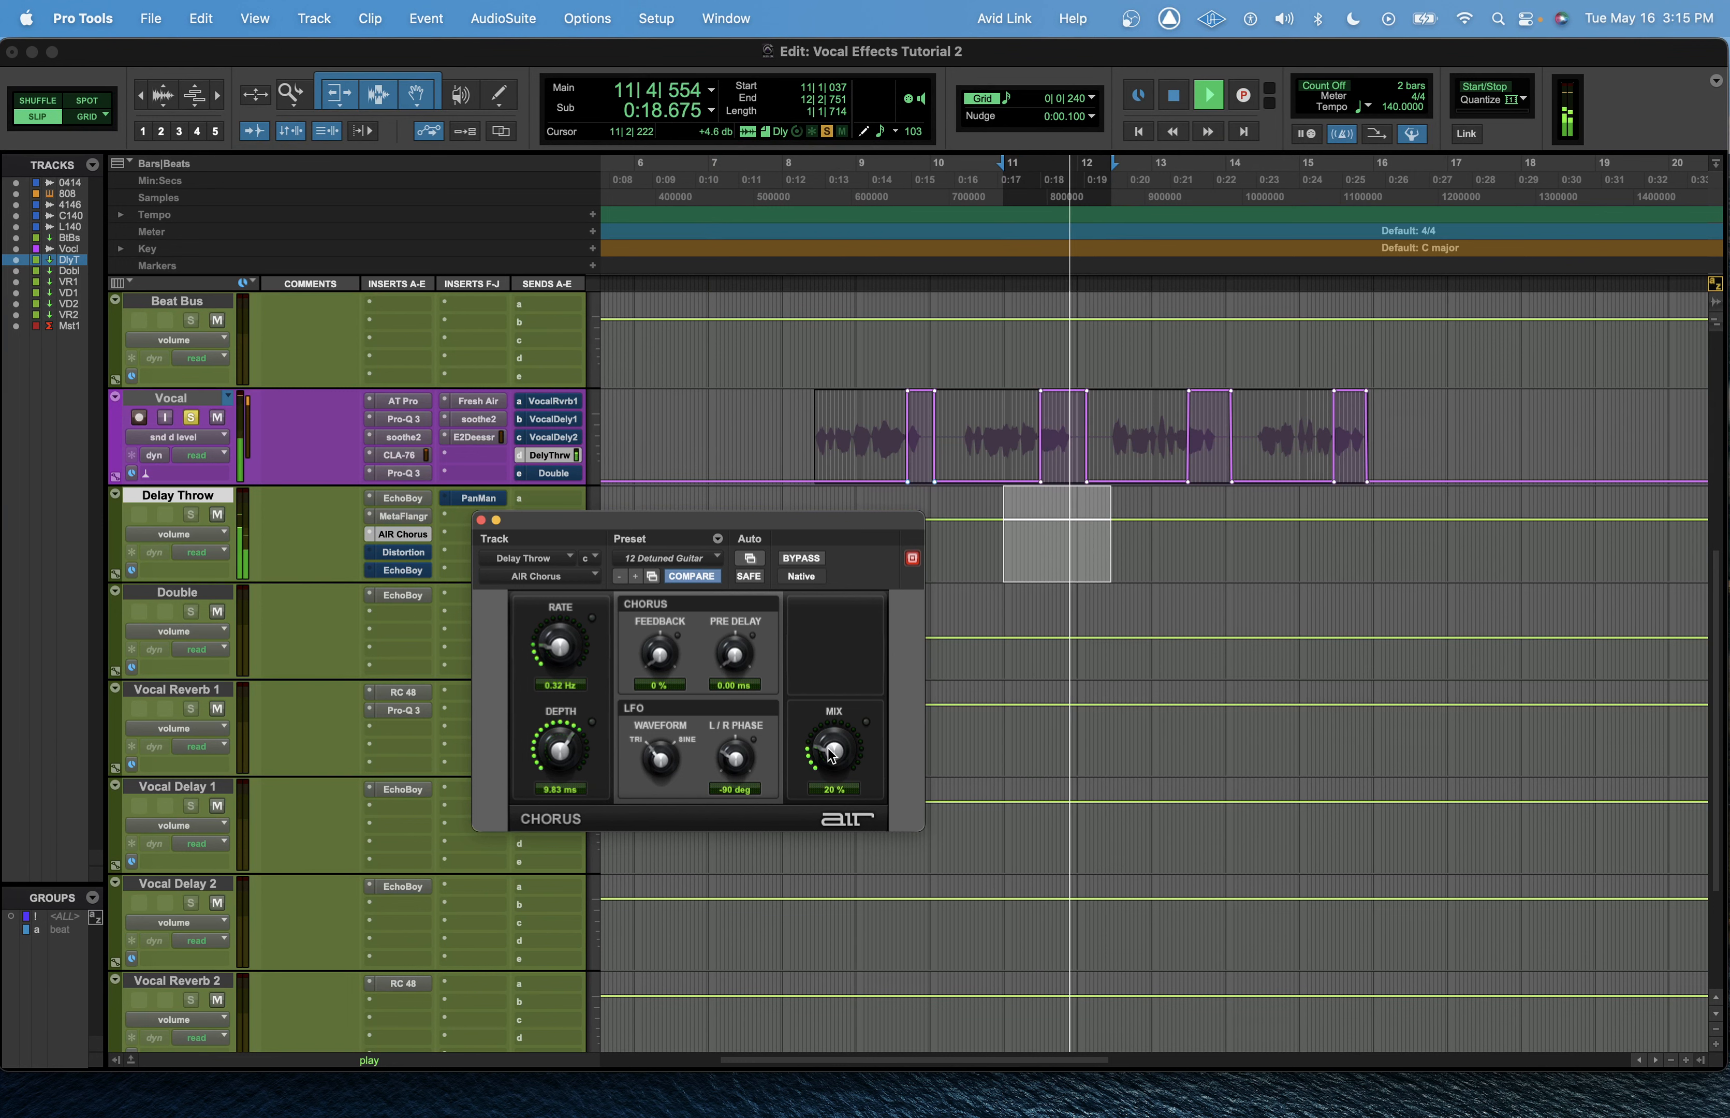
{"action": "key", "text": "space"}
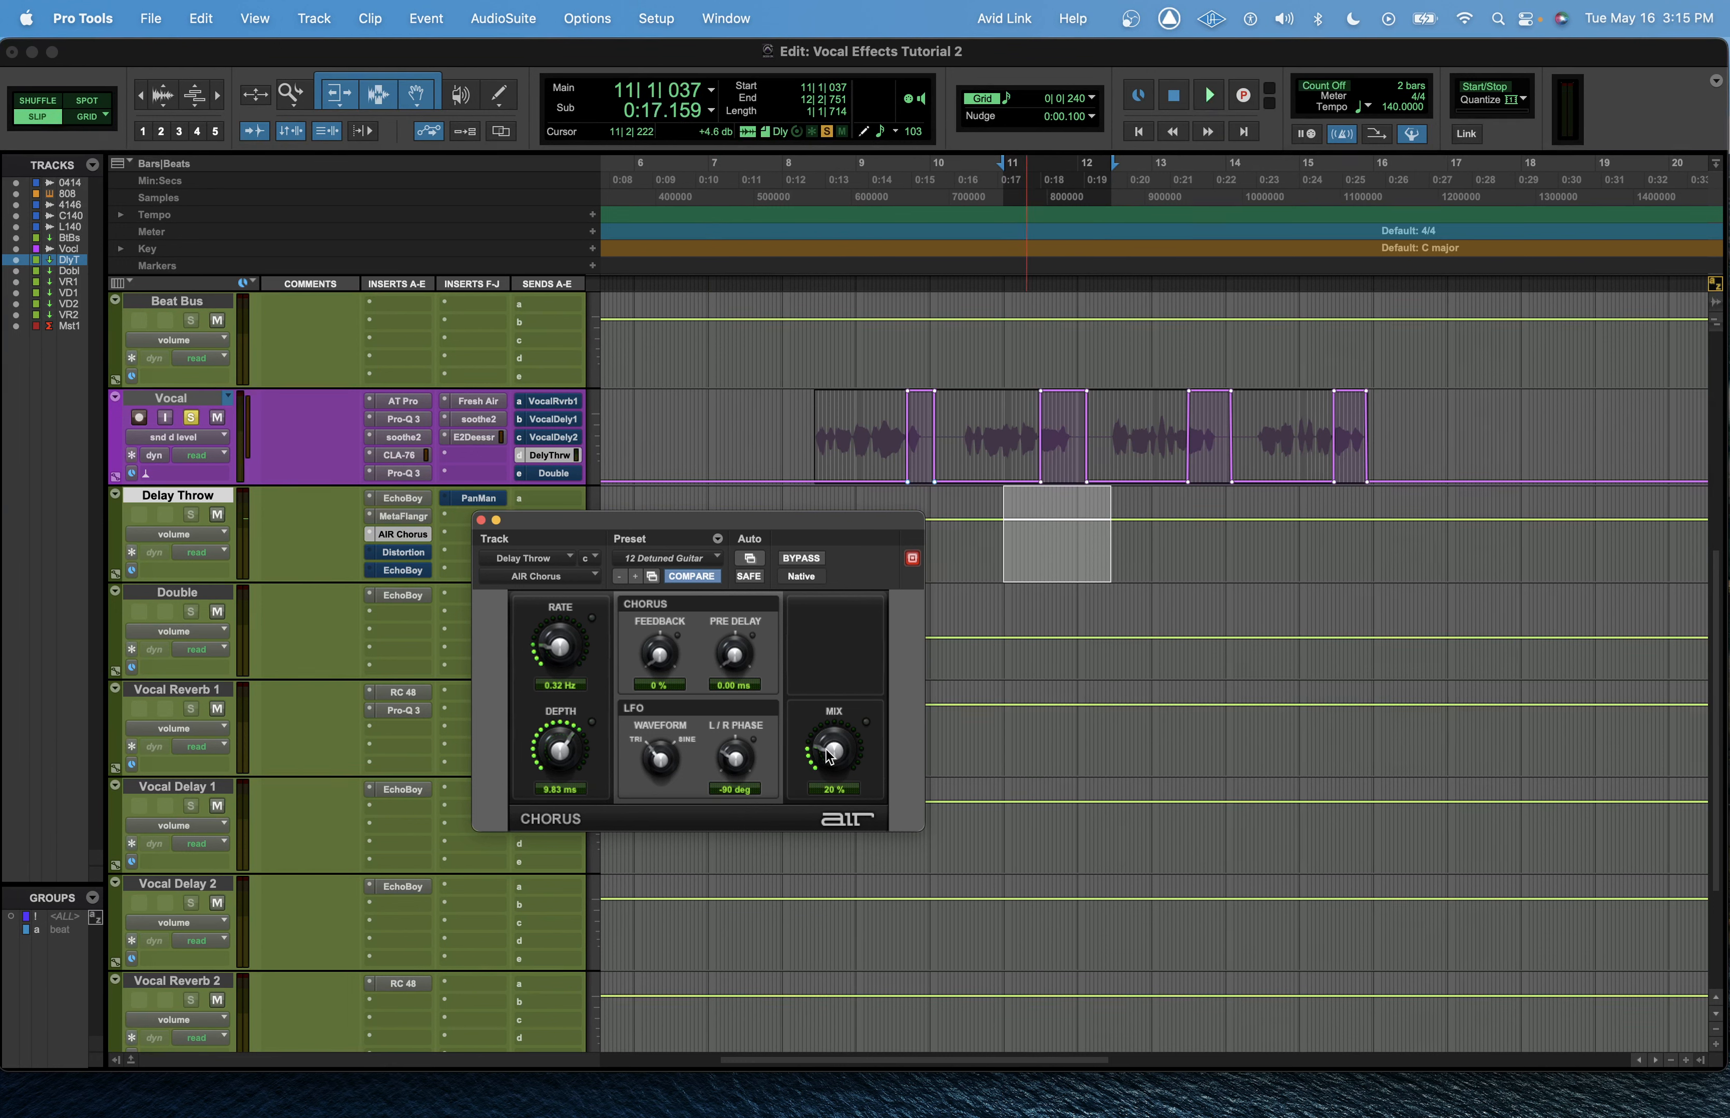
Step: Audition the throw with AIR Chorus's mix at 100 percent and bring the mix back down to about 21 percent
{"action": "left_click_drag", "start_coordinate": [842, 753], "coordinate": [854, 685]}
{"action": "key", "text": "space"}
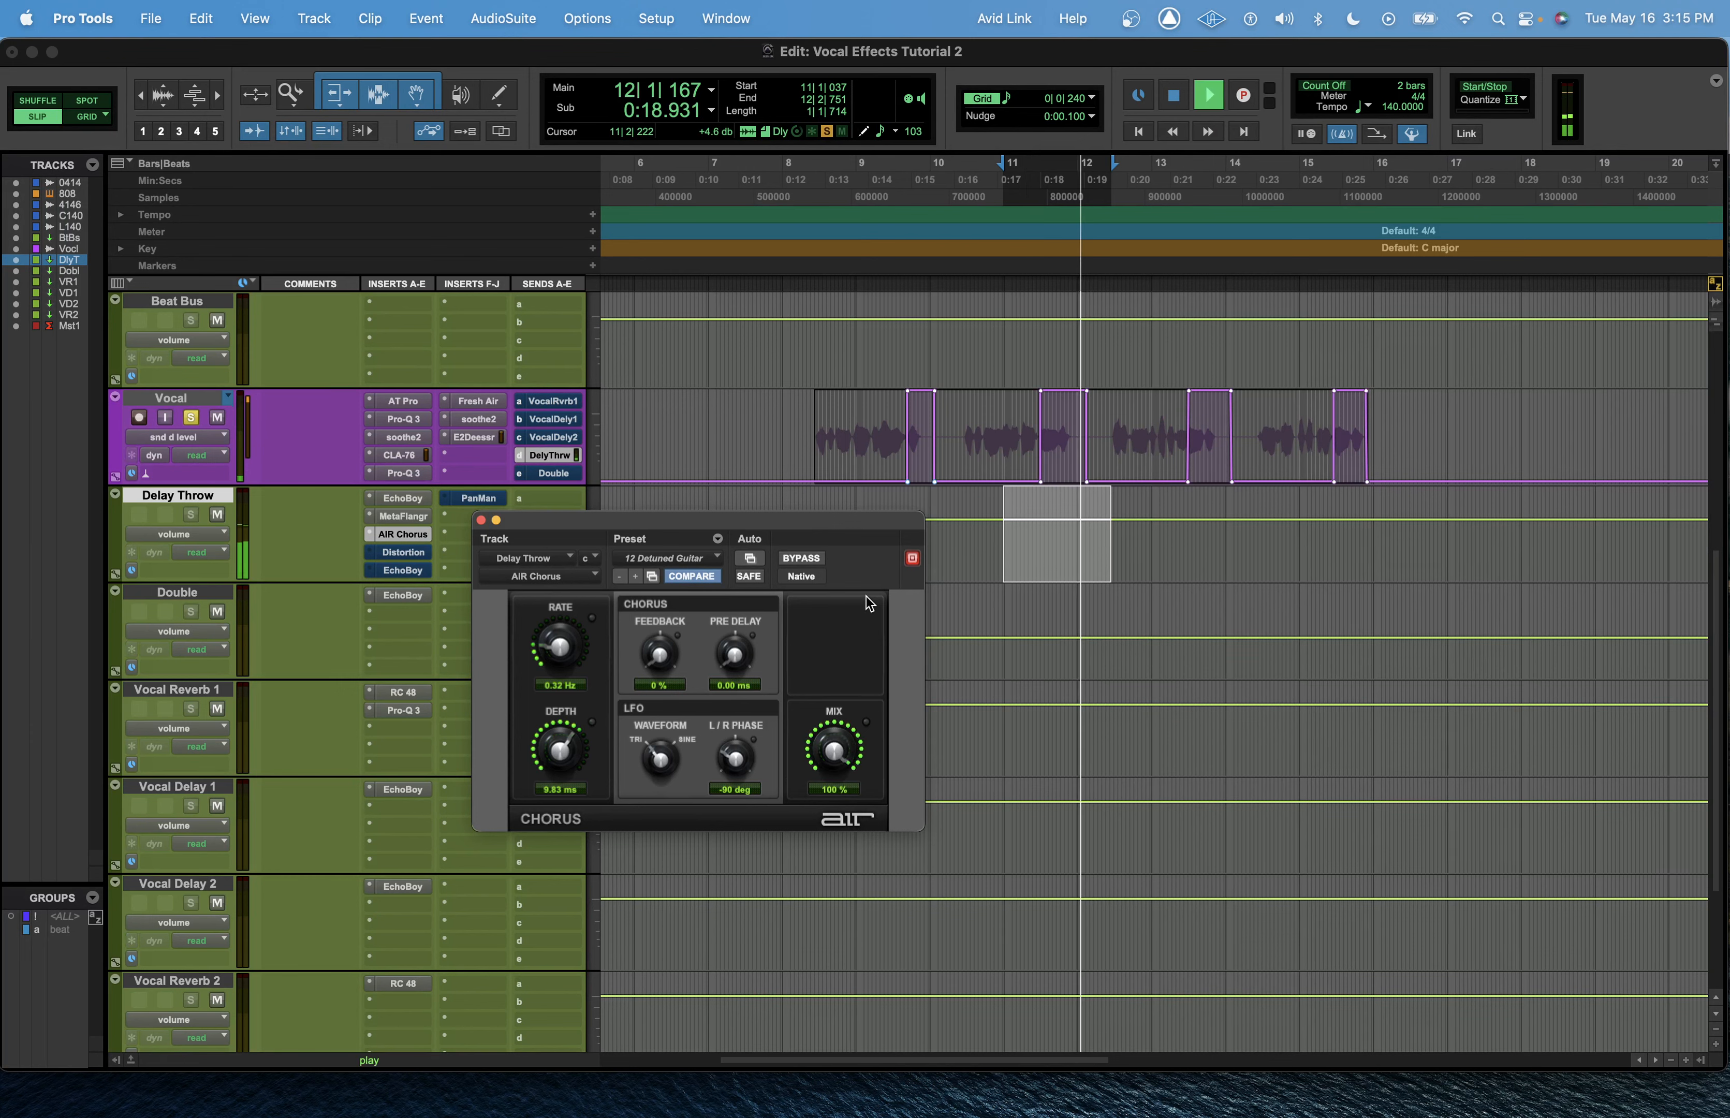
{"action": "key", "text": "space"}
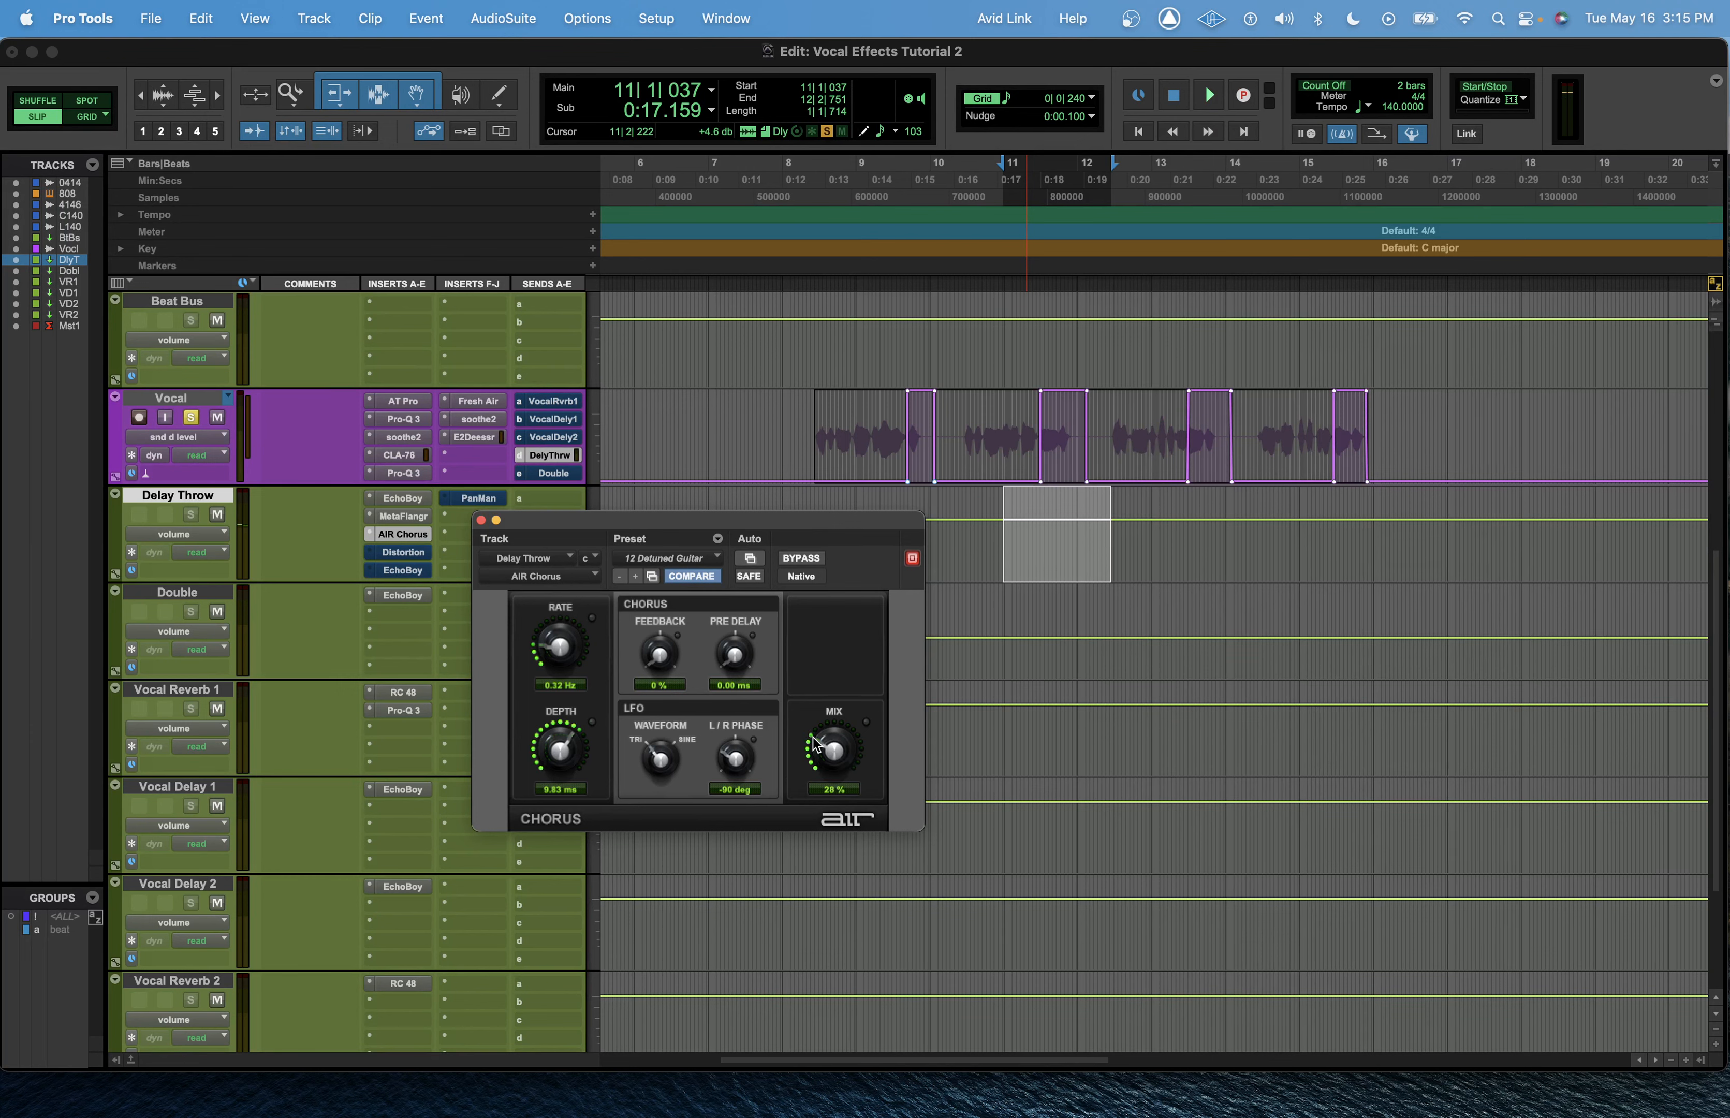
{"action": "left_click_drag", "start_coordinate": [811, 749], "coordinate": [808, 757]}
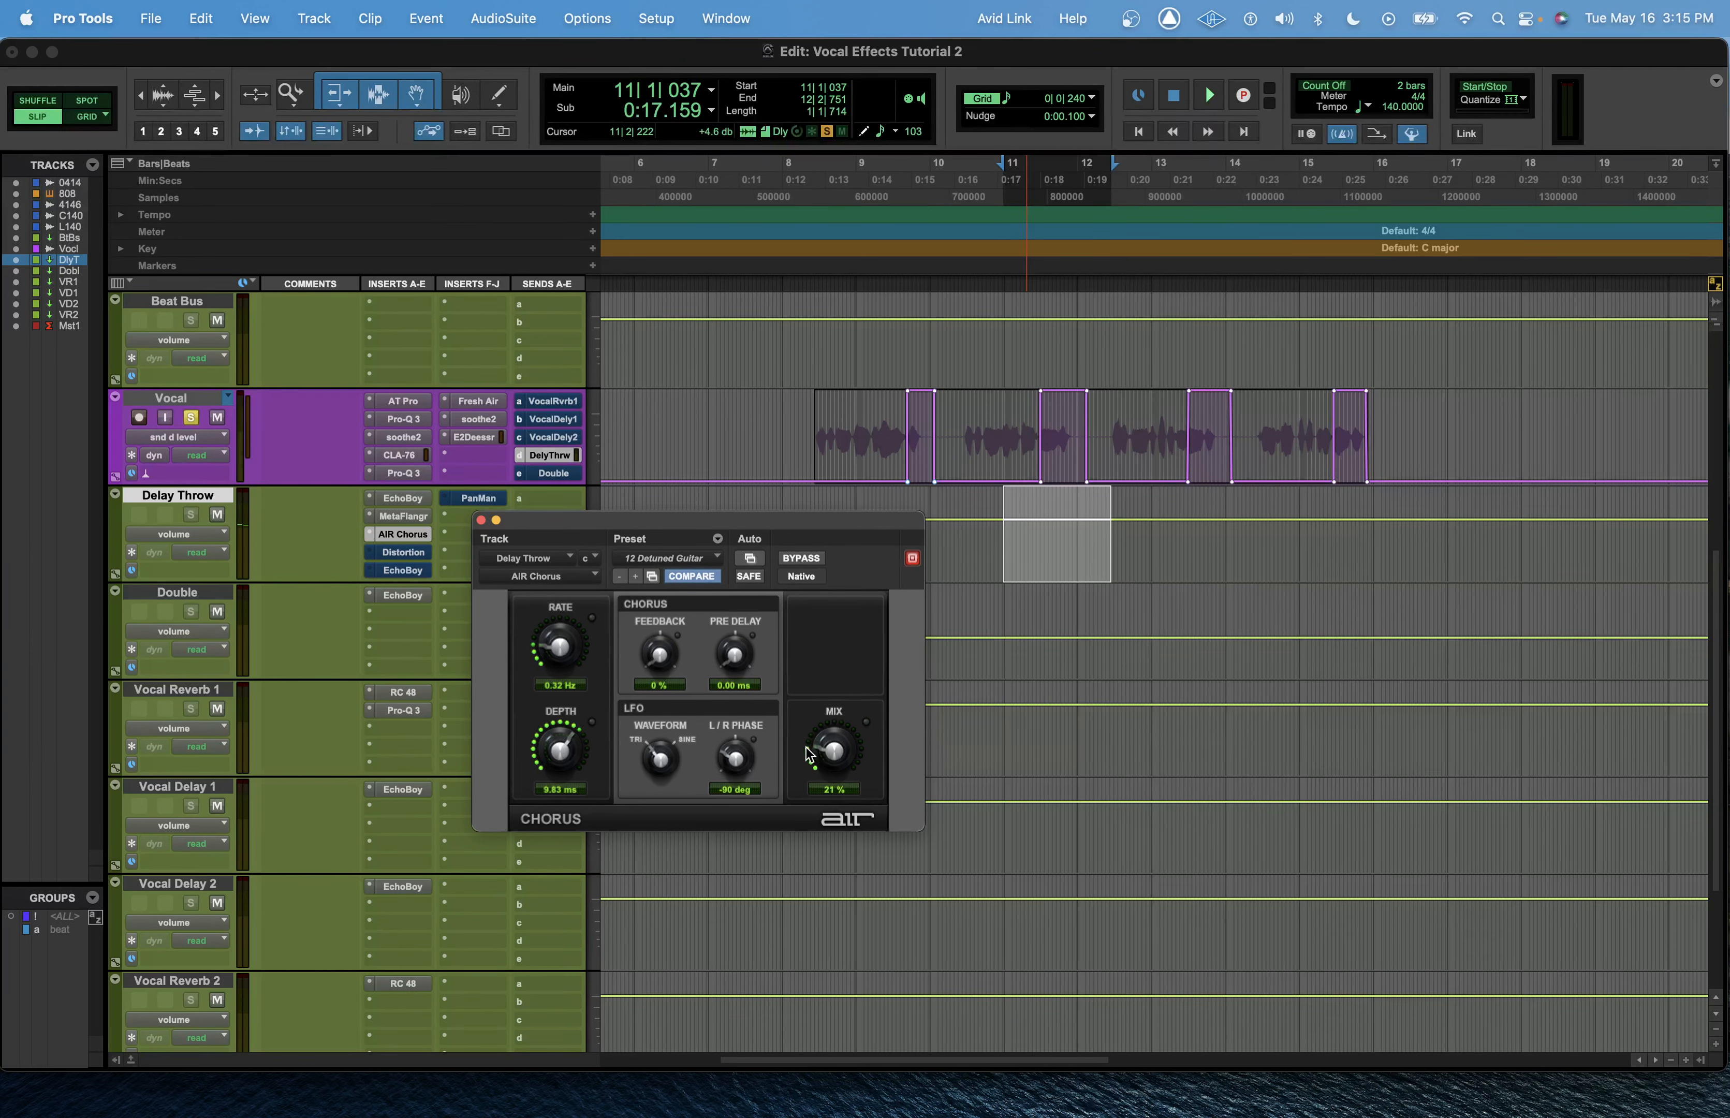
Step: Close AIR Chorus and select the span of the first two vocal phrases, about bars 8 to 12, on the Delay Throw track
{"action": "left_click", "coordinate": [479, 521]}
{"action": "left_click_drag", "start_coordinate": [781, 547], "coordinate": [1106, 546]}
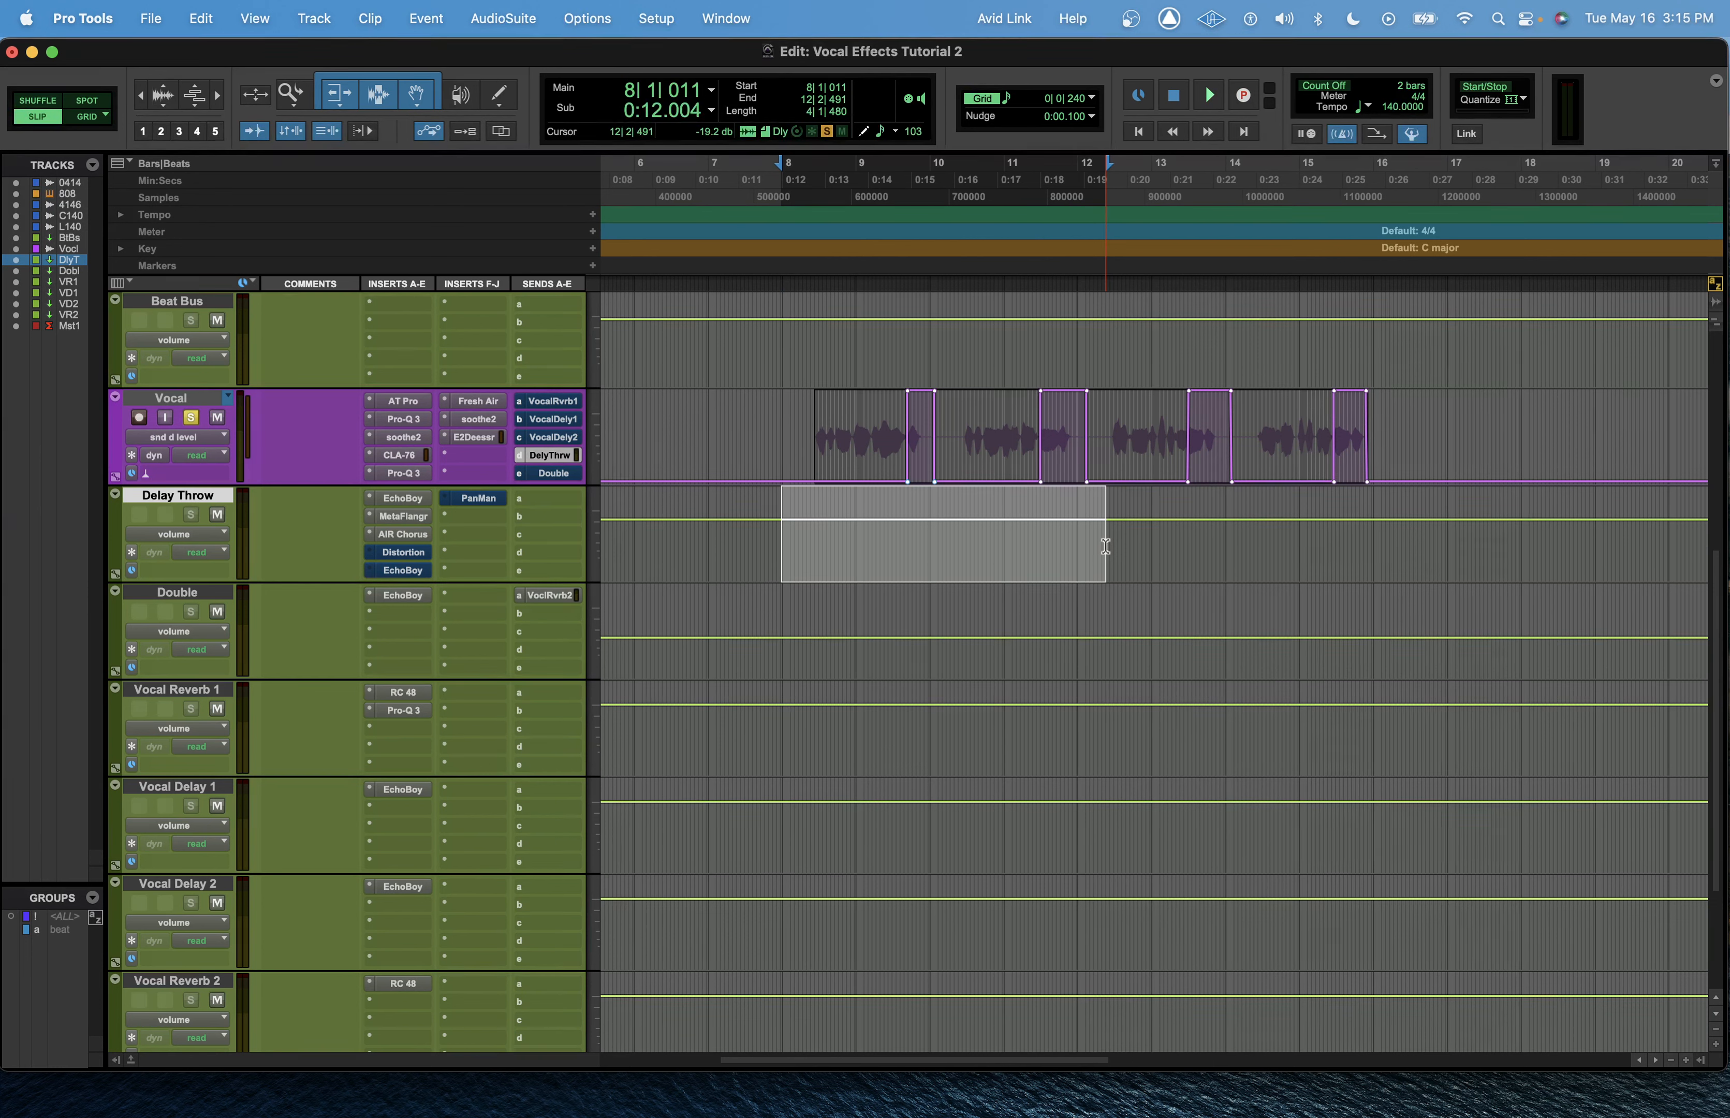
{"action": "left_click_drag", "start_coordinate": [1101, 540], "coordinate": [807, 521]}
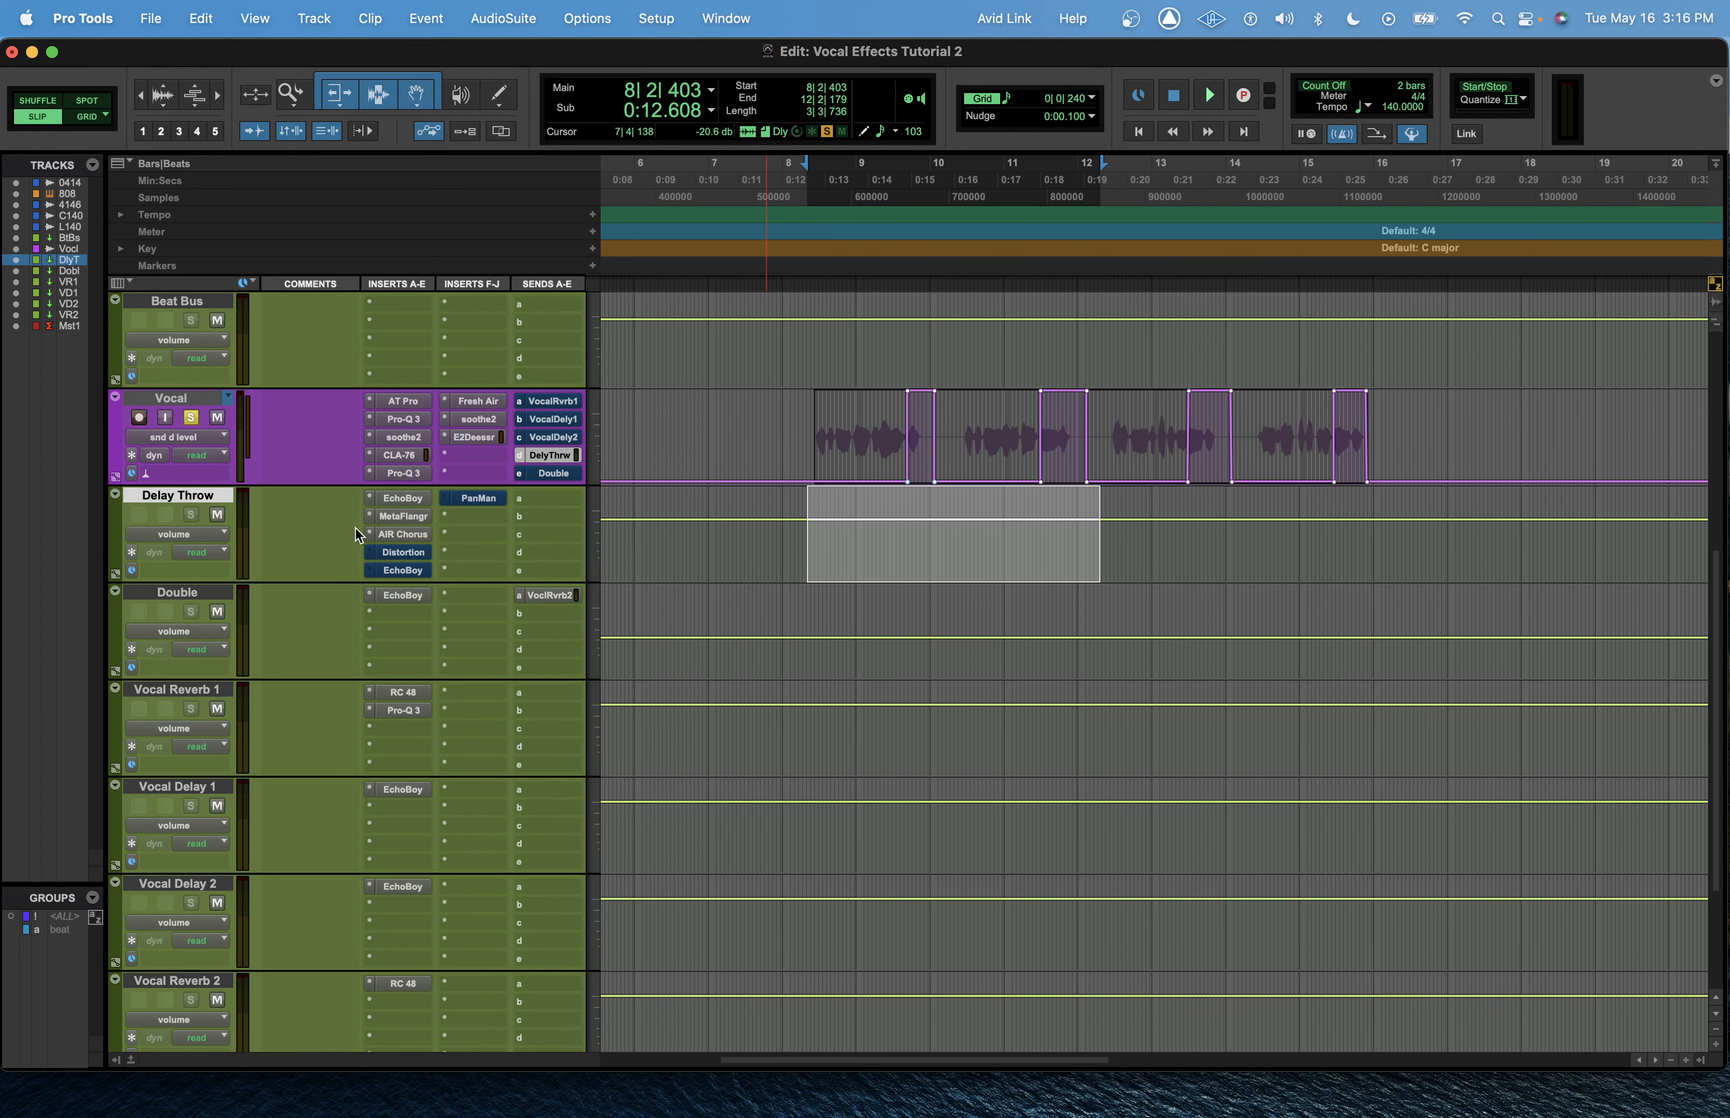
Step: Activate the Distortion insert on the Delay Throw track and move its window clear of the vocal phrases
{"action": "left_click", "coordinate": [415, 553]}
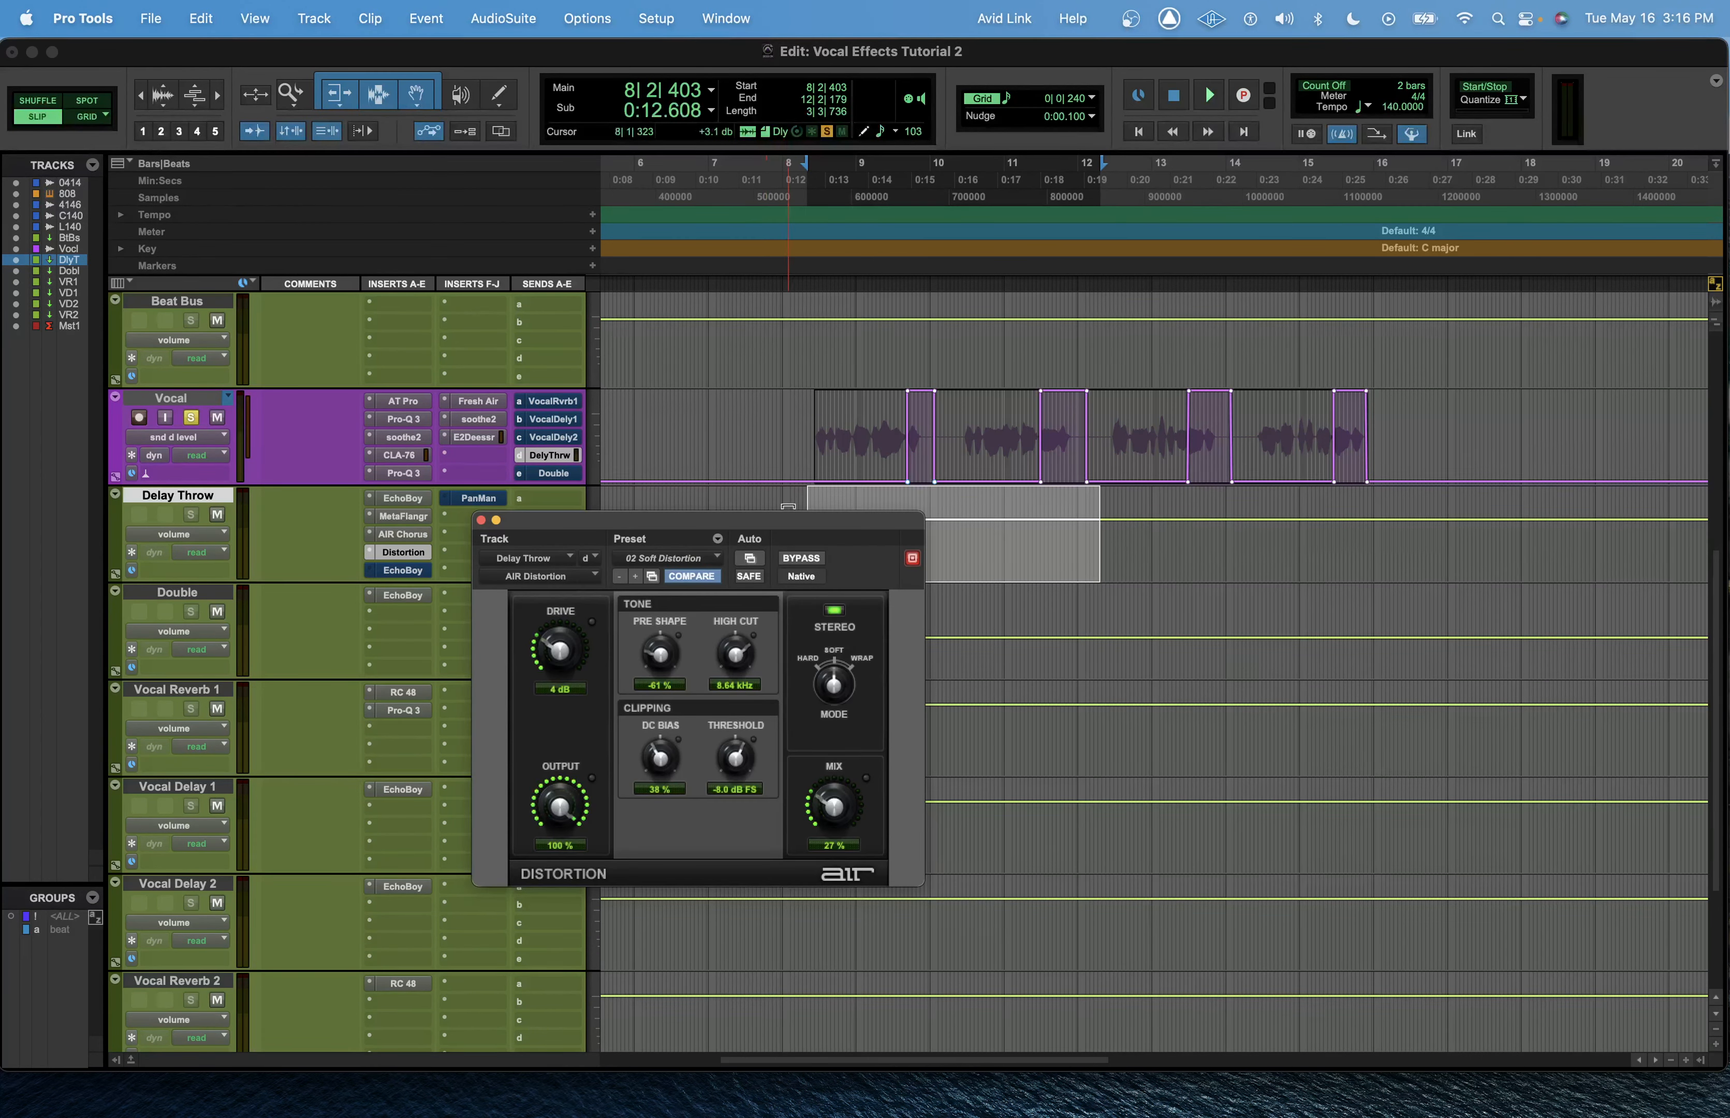
{"action": "left_click_drag", "start_coordinate": [795, 522], "coordinate": [774, 410]}
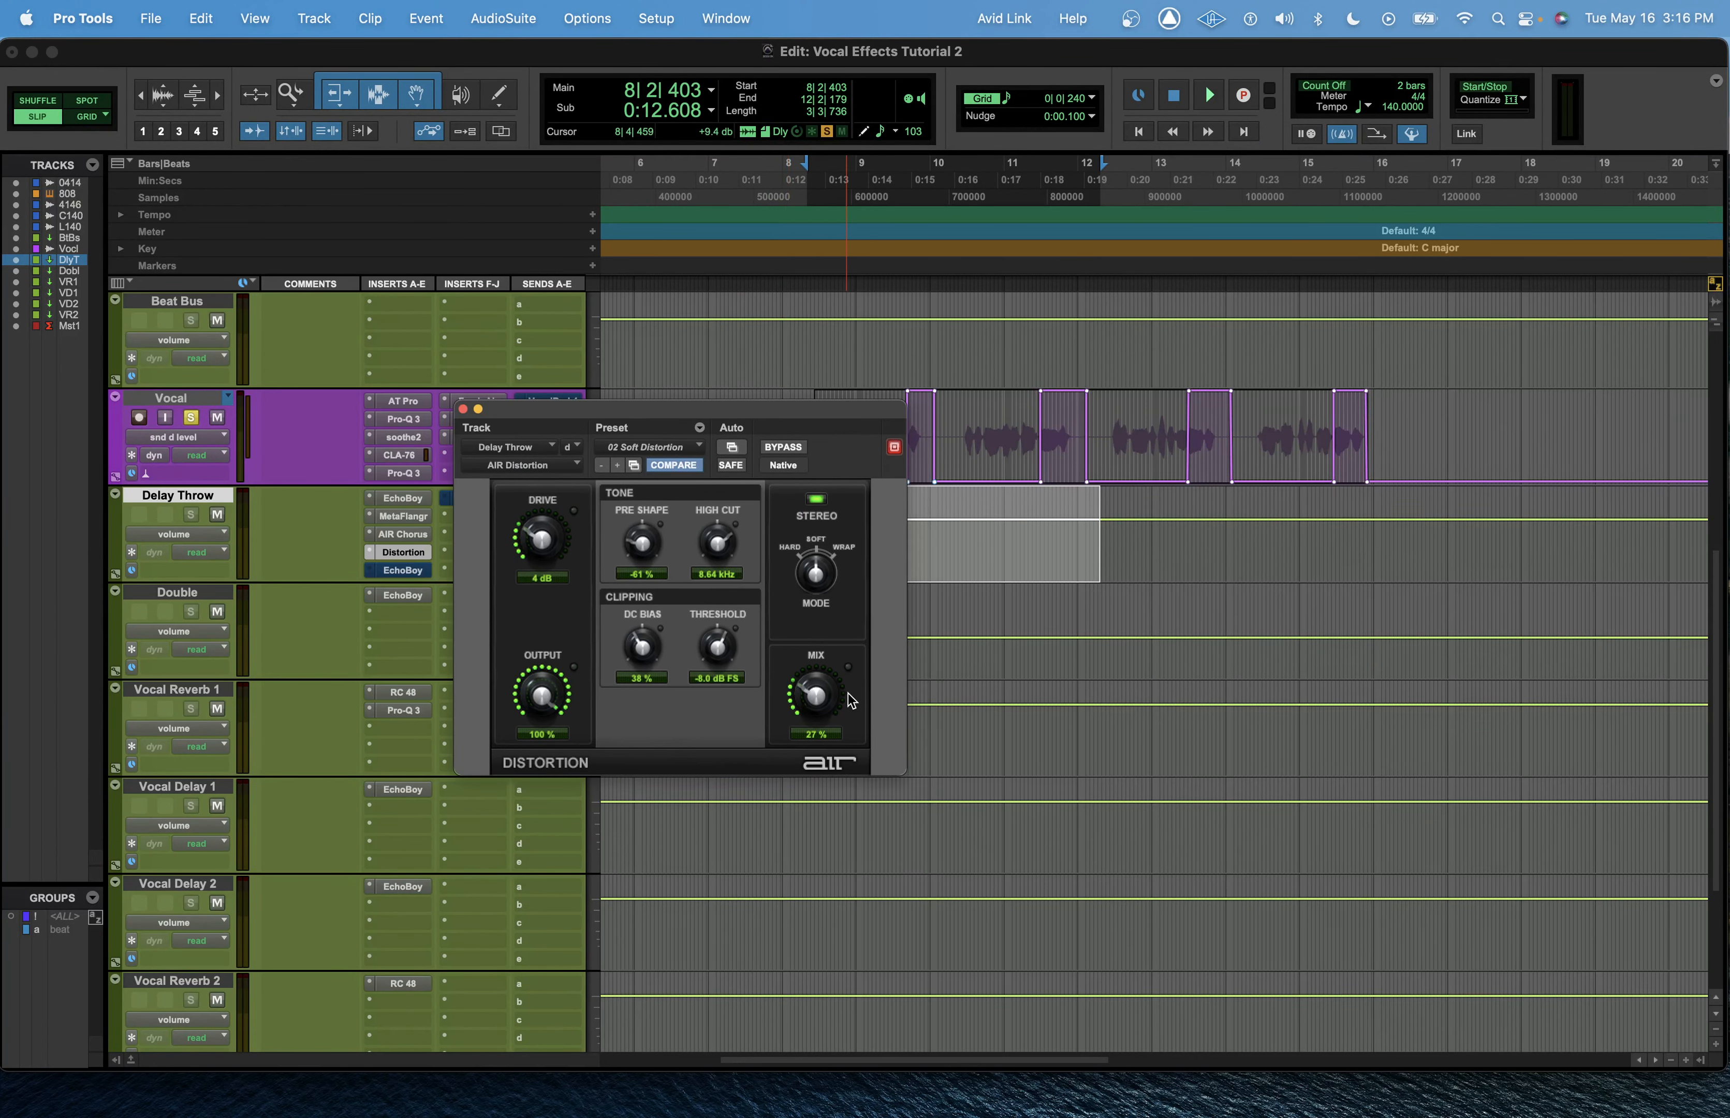
{"action": "left_click_drag", "start_coordinate": [879, 413], "coordinate": [742, 397]}
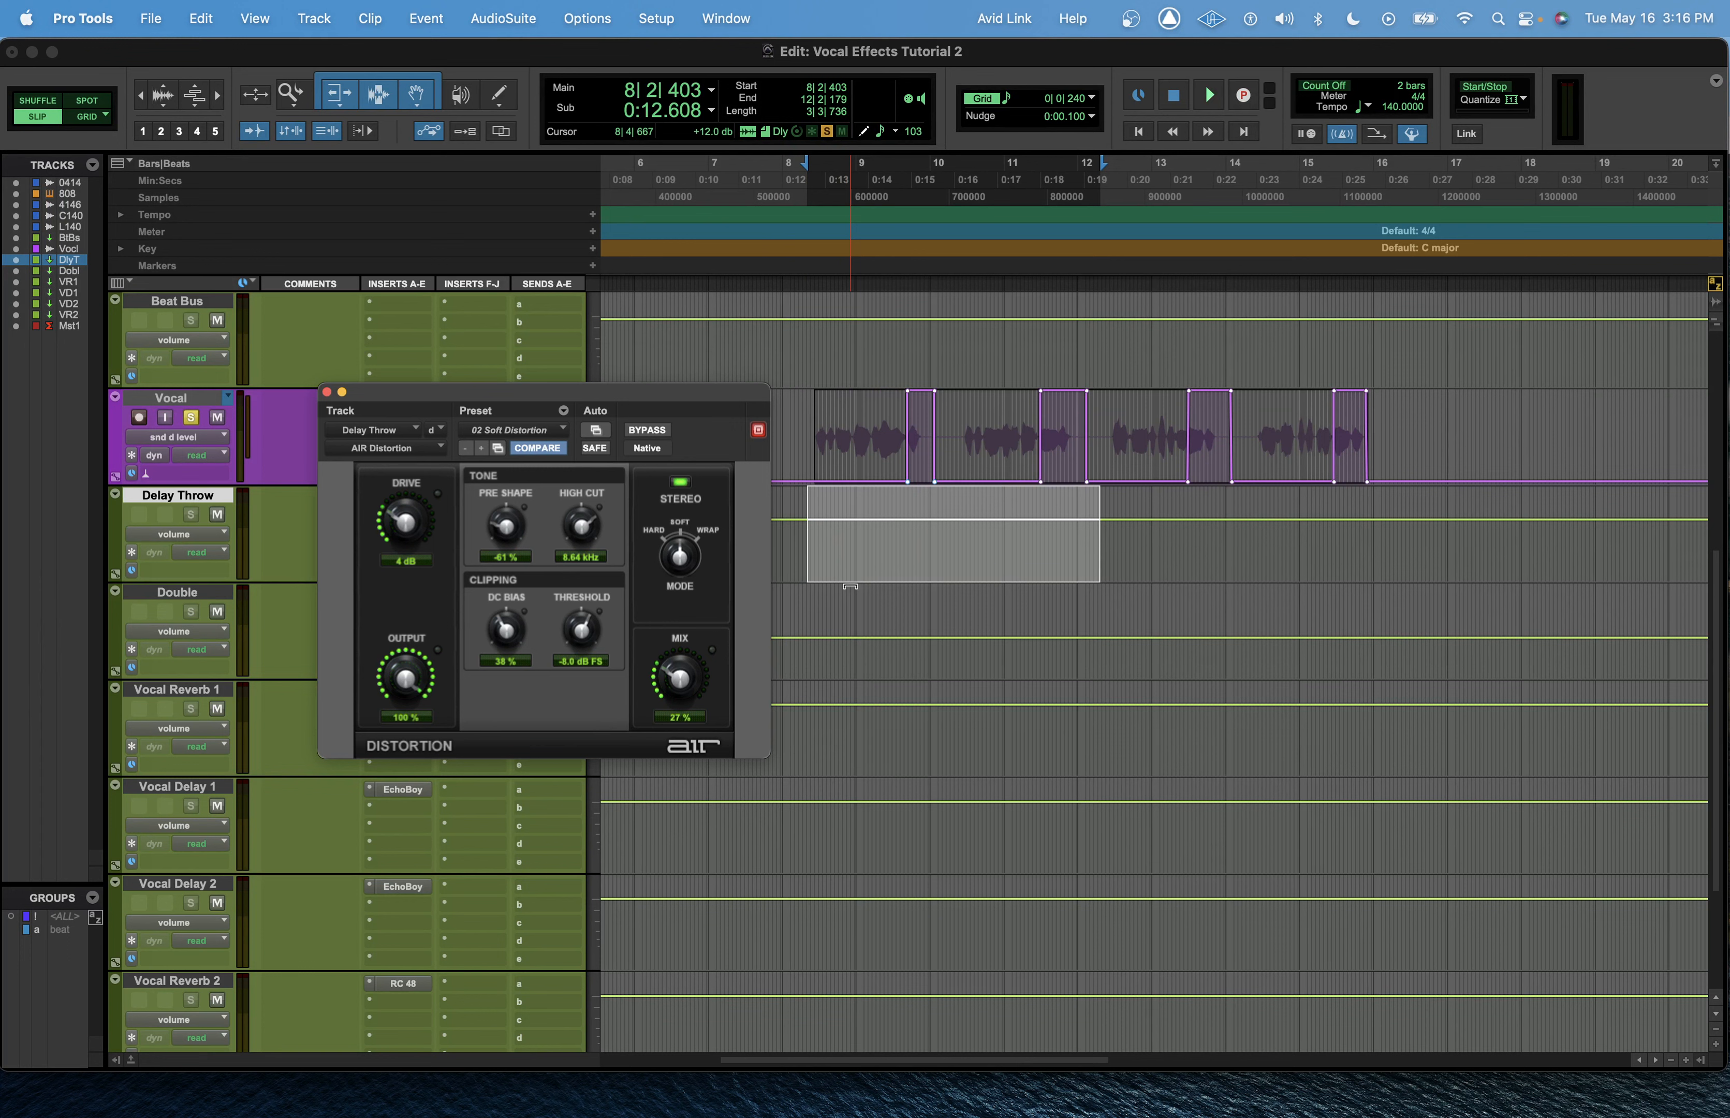
Step: Place the playback start at about bar 11 on the Delay Throw track and audition the second throw with Distortion active
{"action": "left_click", "coordinate": [812, 530]}
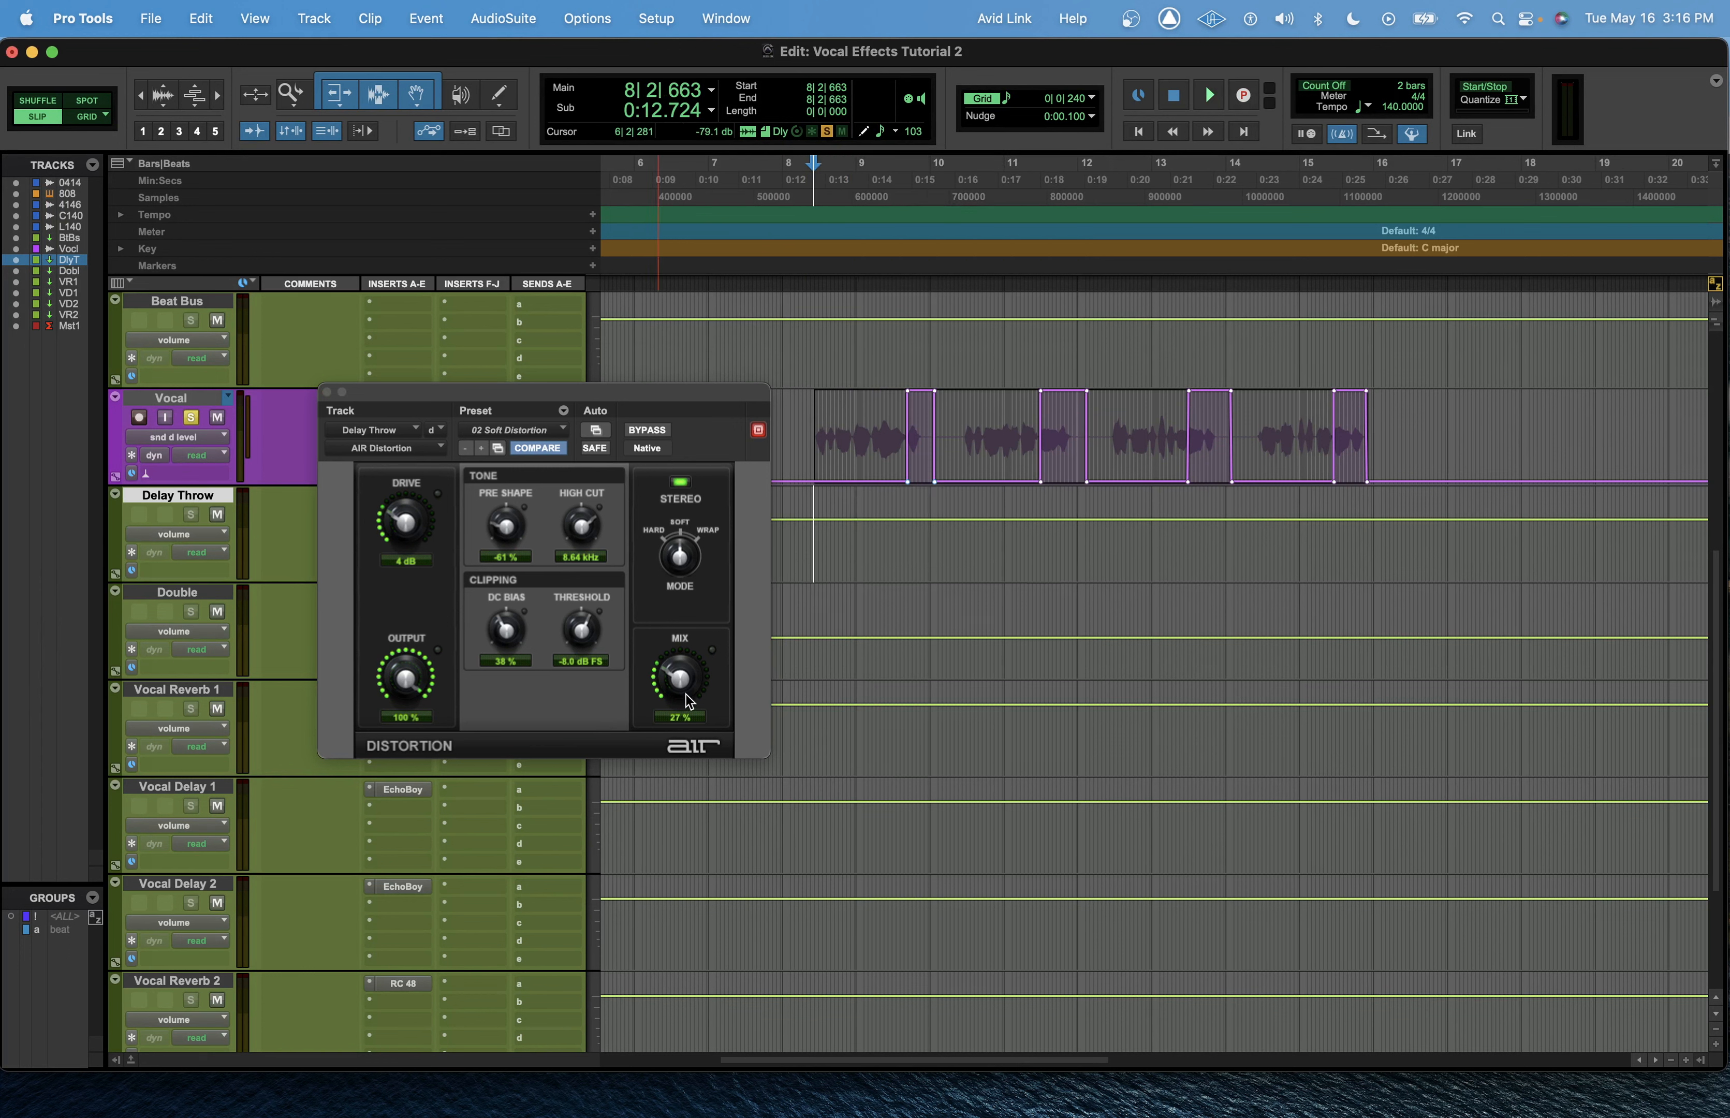
{"action": "left_click_drag", "start_coordinate": [803, 525], "coordinate": [950, 525]}
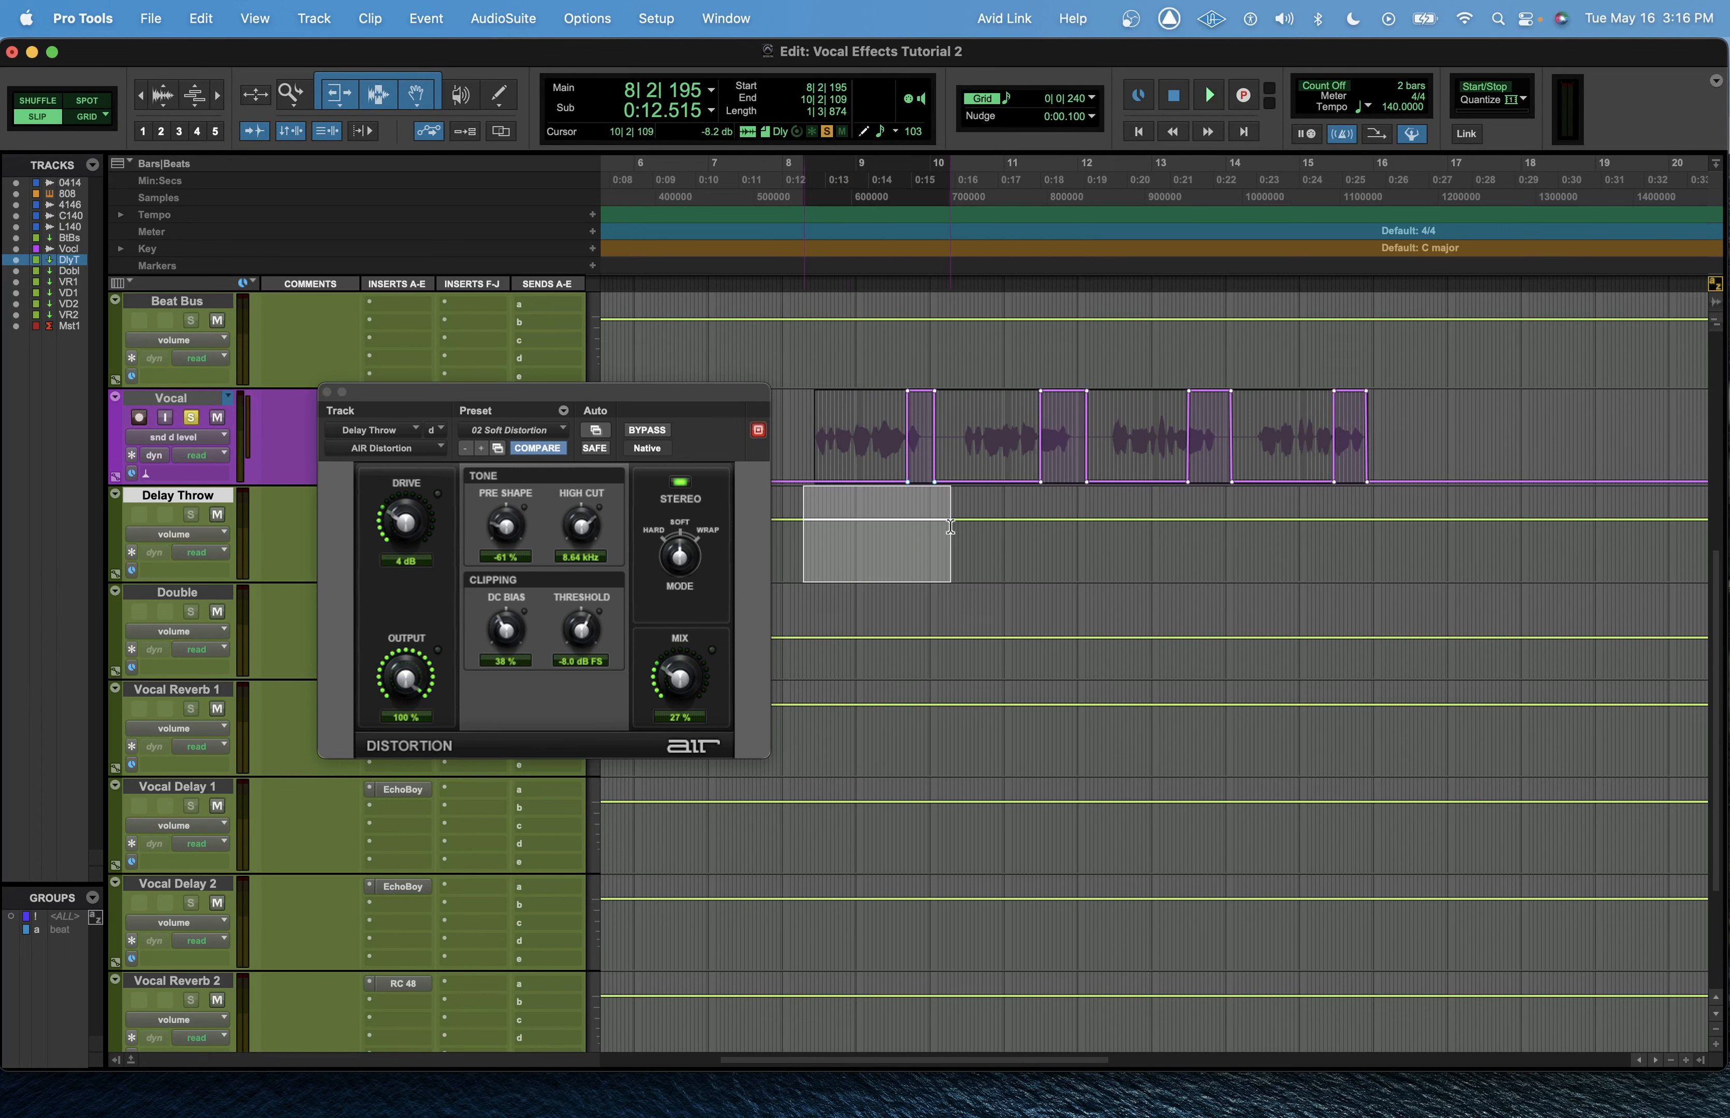
{"action": "left_click", "coordinate": [1012, 525]}
{"action": "key", "text": "space"}
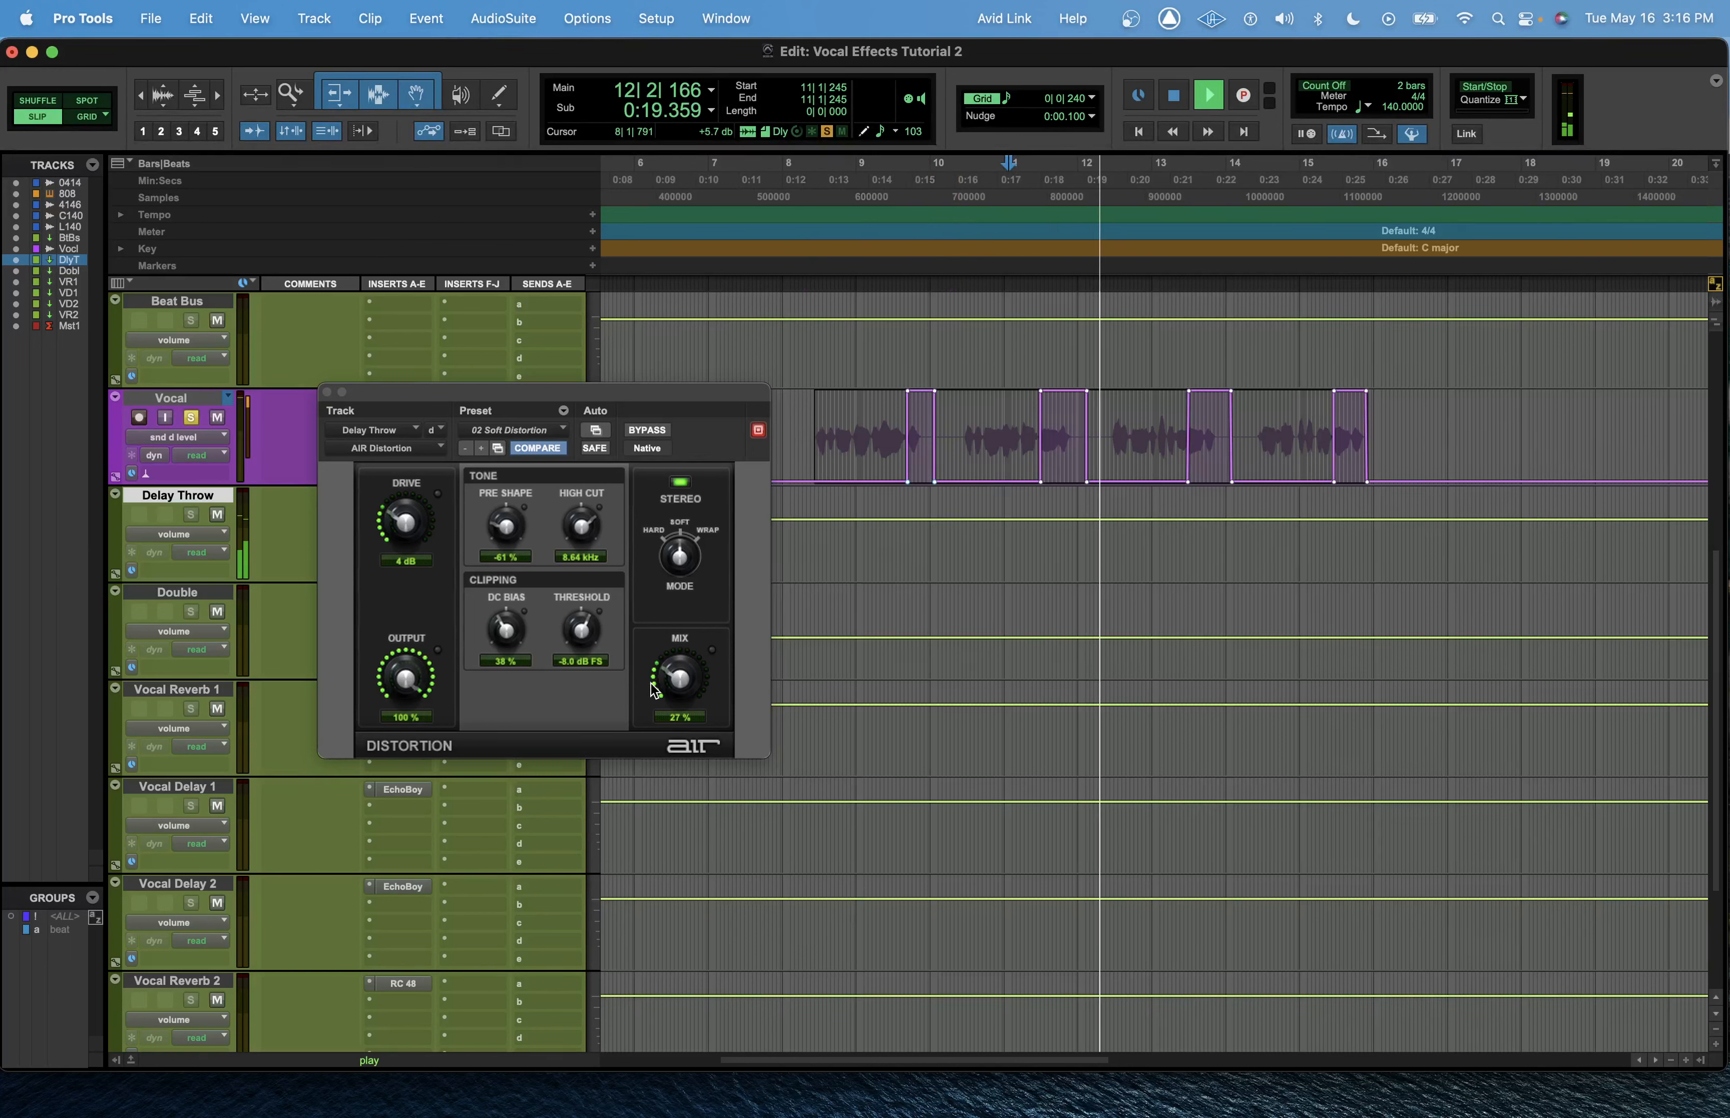
{"action": "key", "text": "space"}
Step: Audition the second throw with Distortion's mix at 100 percent, lower the mix again and close the plug-in
{"action": "left_click_drag", "start_coordinate": [686, 689], "coordinate": [734, 570]}
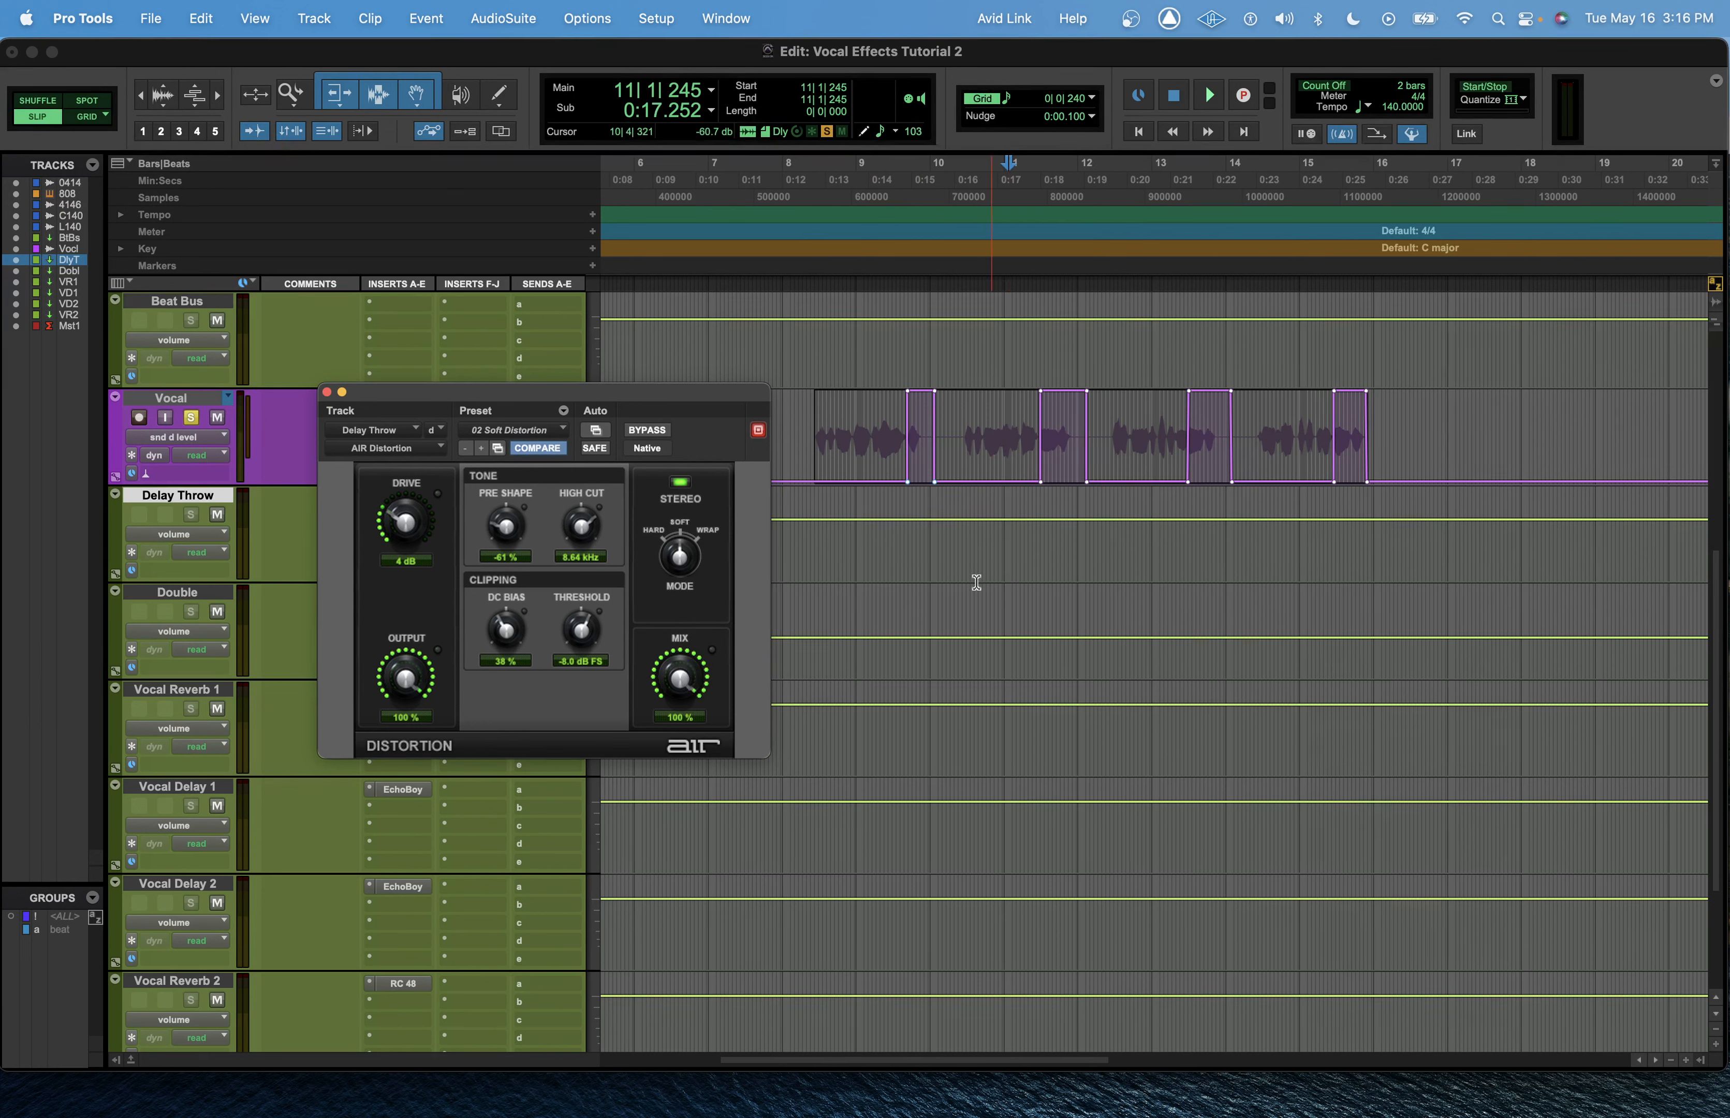
{"action": "key", "text": "space"}
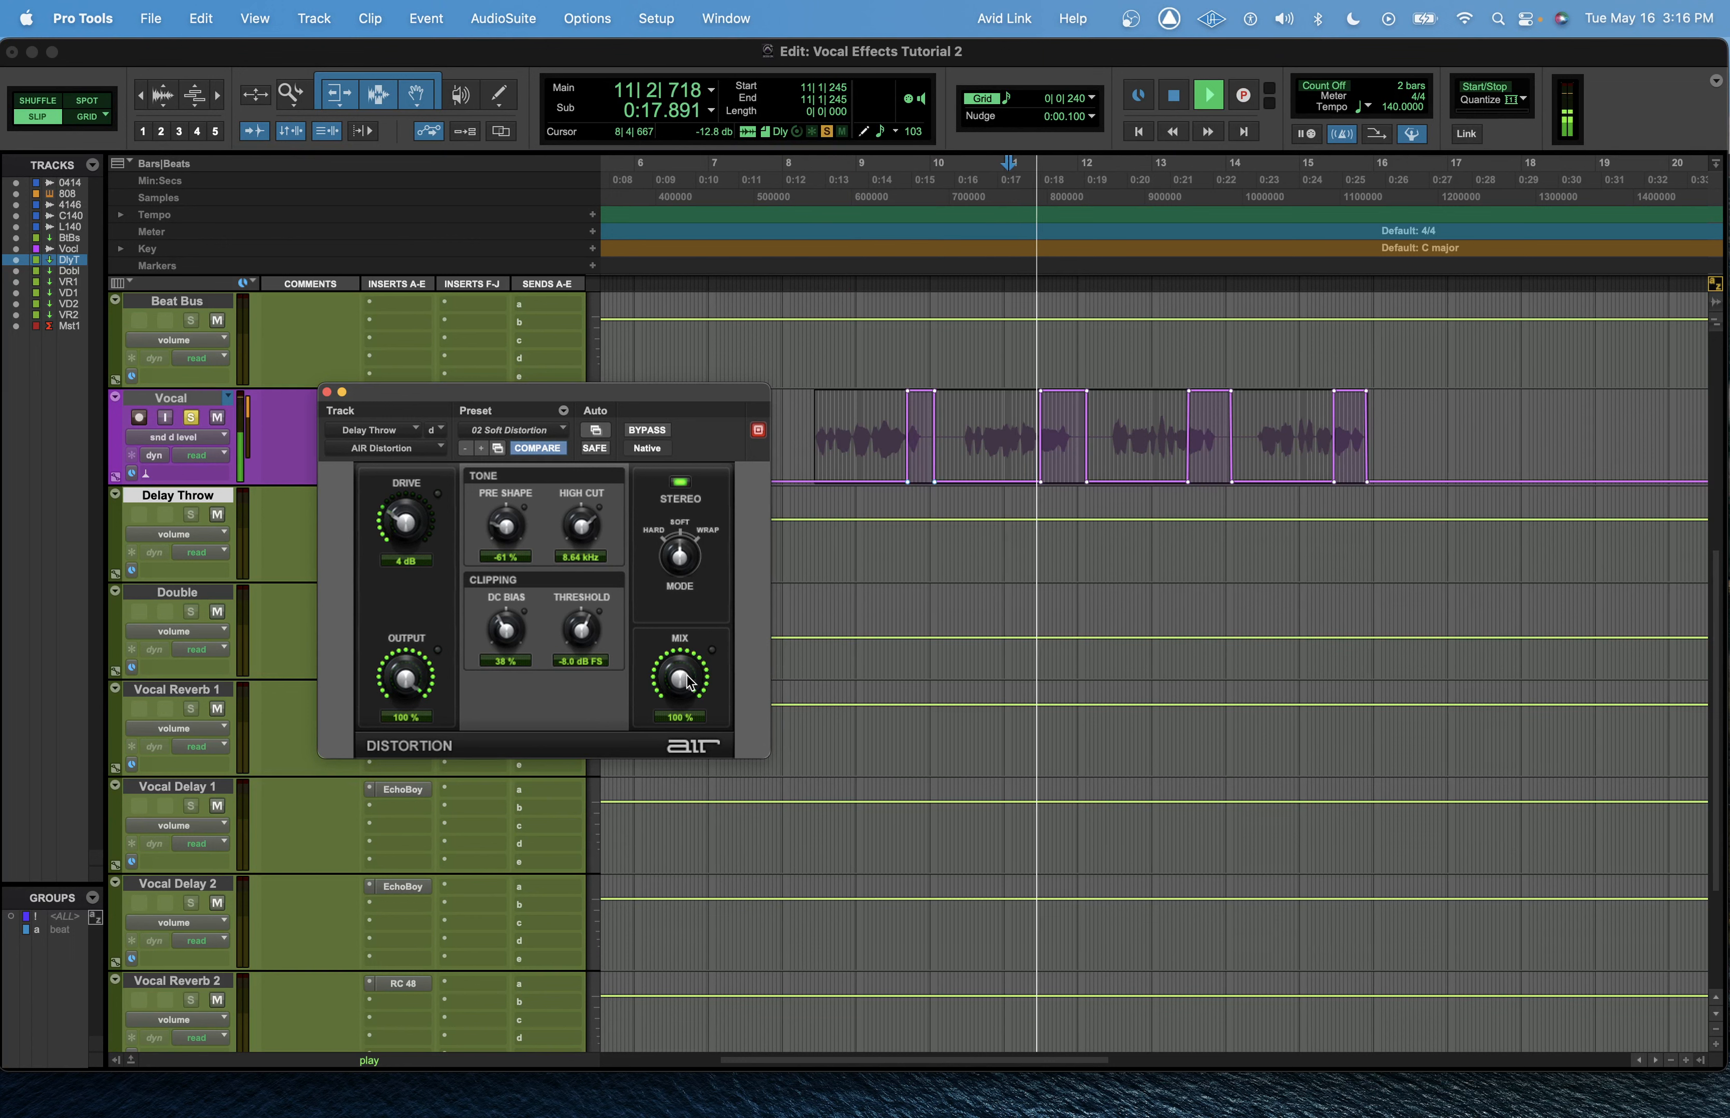
{"action": "key", "text": "space"}
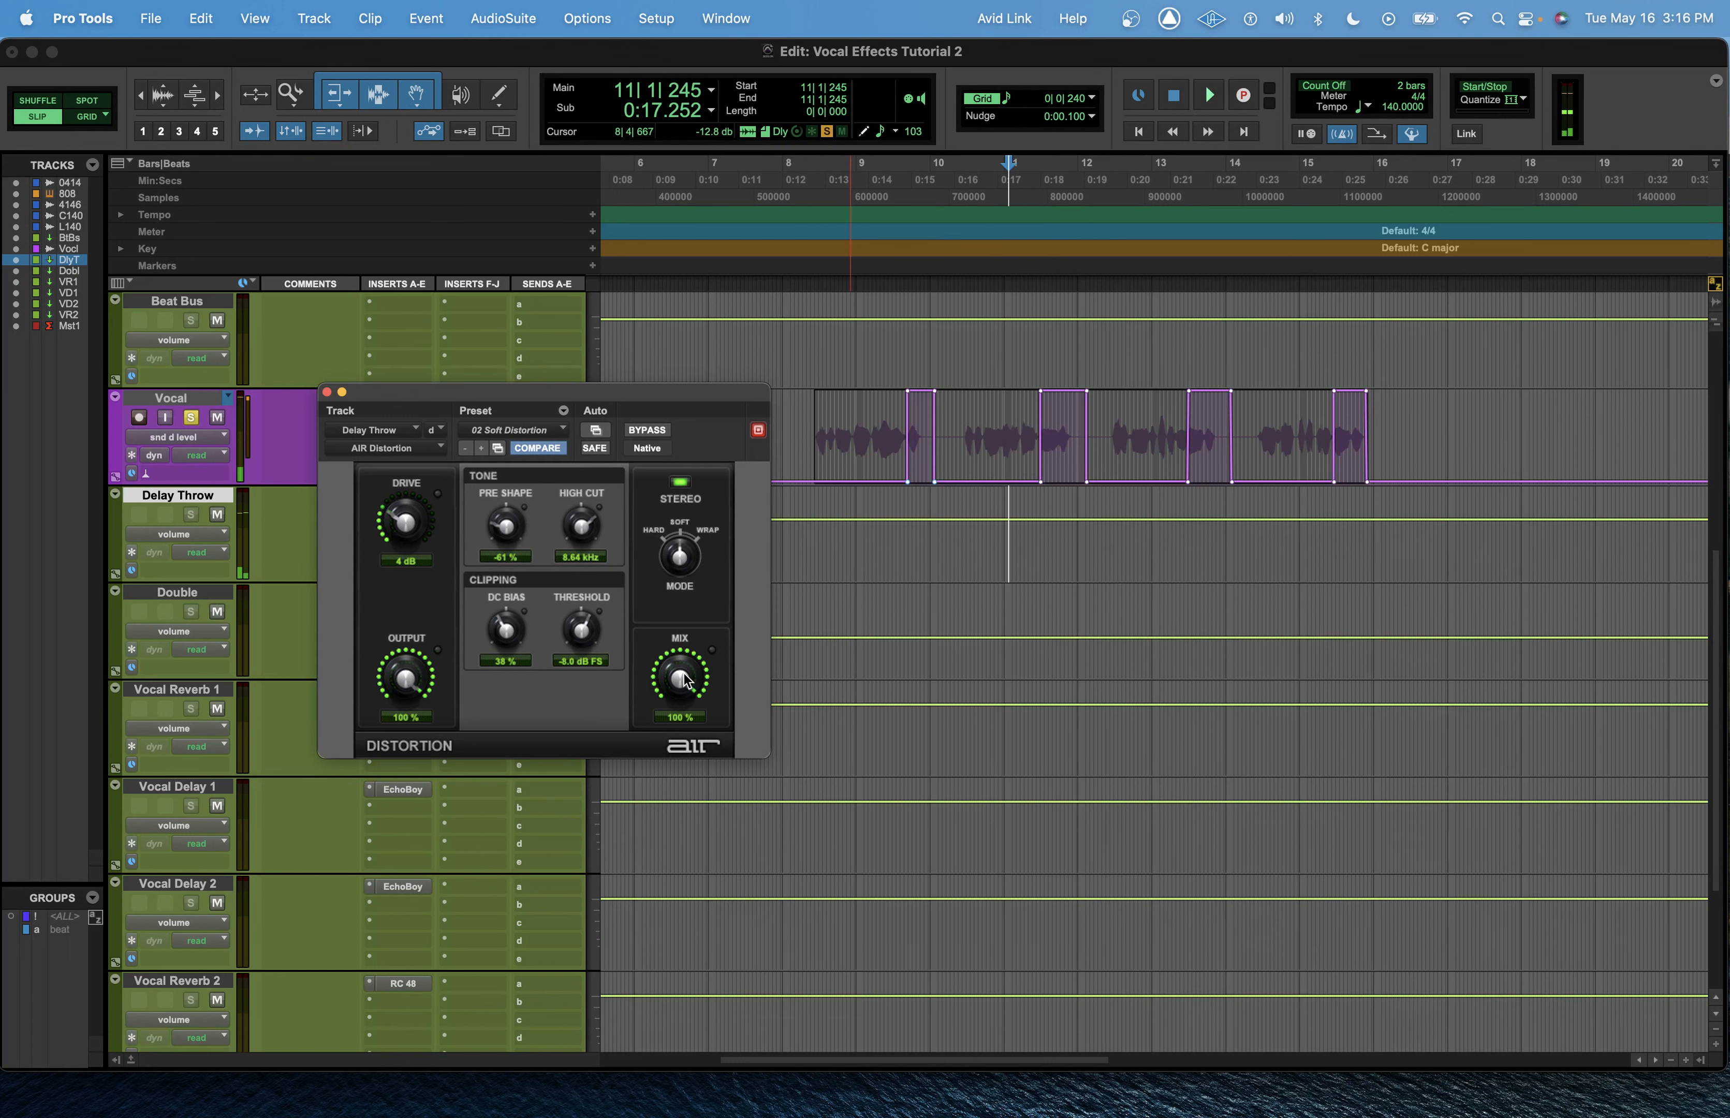
{"action": "scroll", "coordinate": [683, 678], "scroll_direction": "down", "scroll_amount": 2}
{"action": "left_click_drag", "start_coordinate": [683, 678], "coordinate": [654, 807]}
{"action": "left_click", "coordinate": [326, 392]}
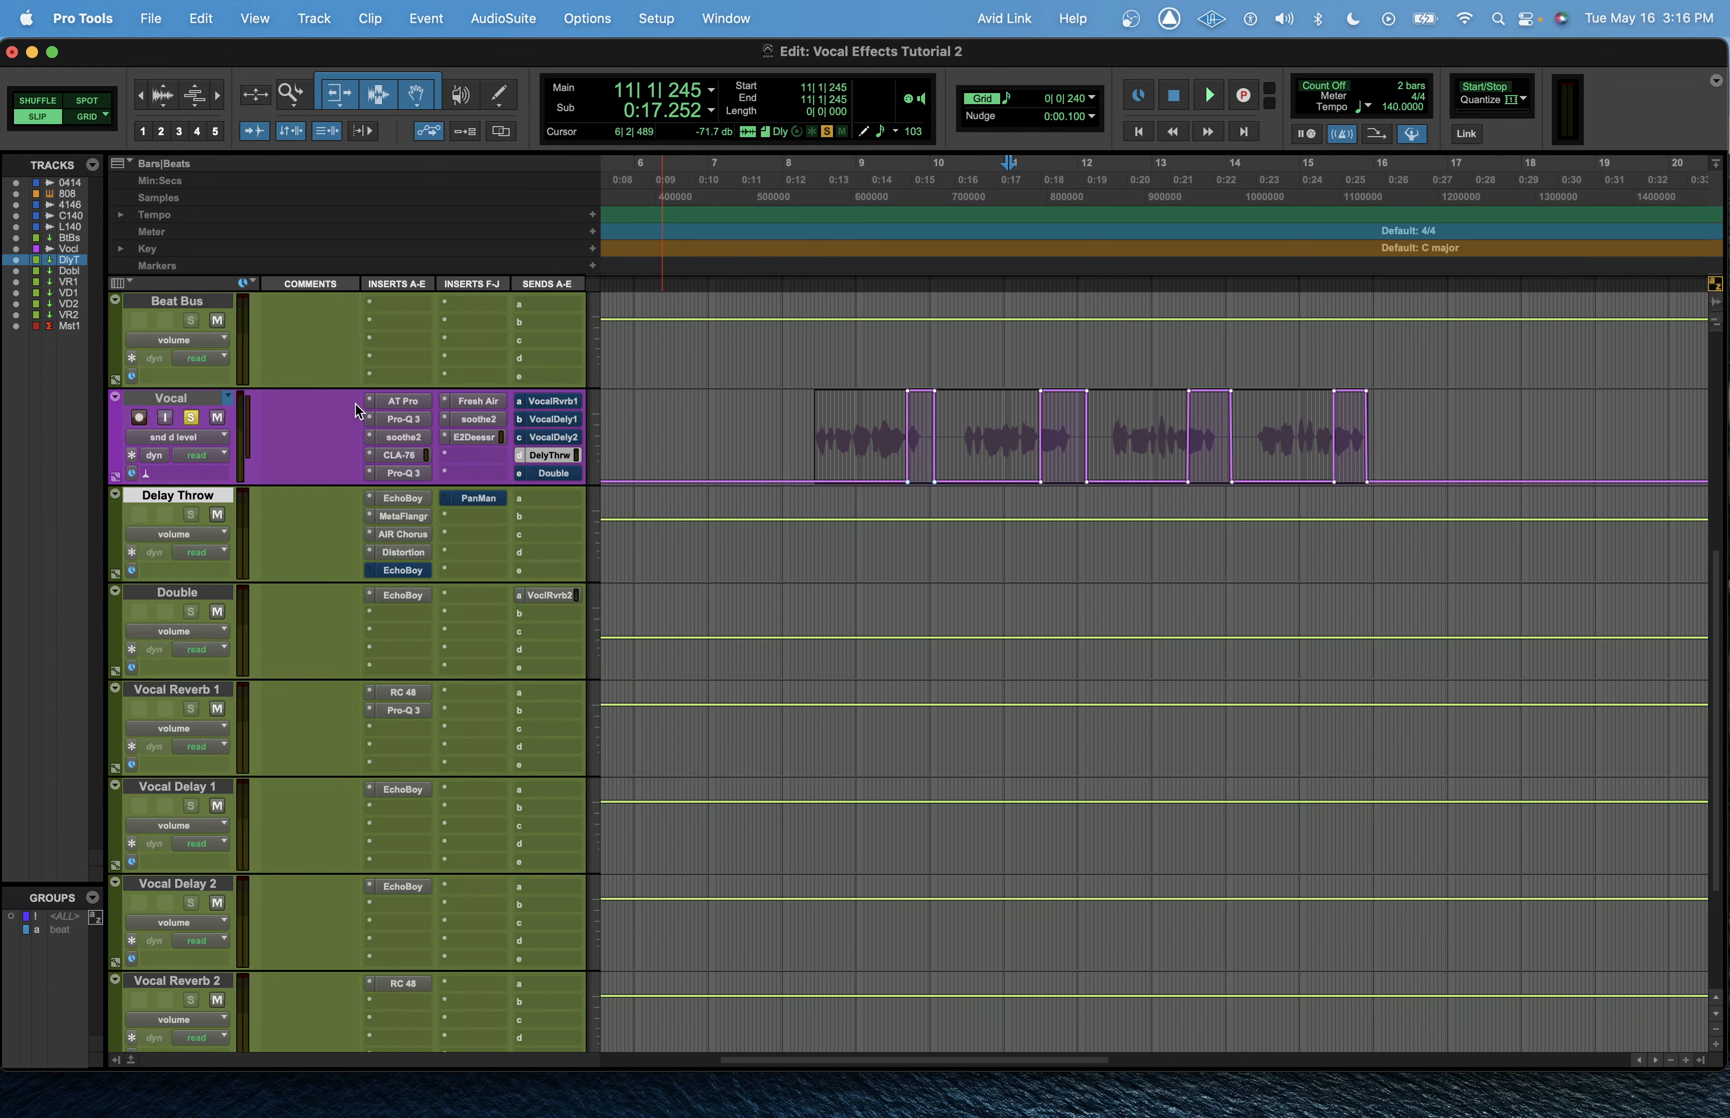
Step: Activate the second EchoBoy insert on the Delay Throw track, move its window aside and nudge its Mix knob
{"action": "left_click", "coordinate": [402, 570]}
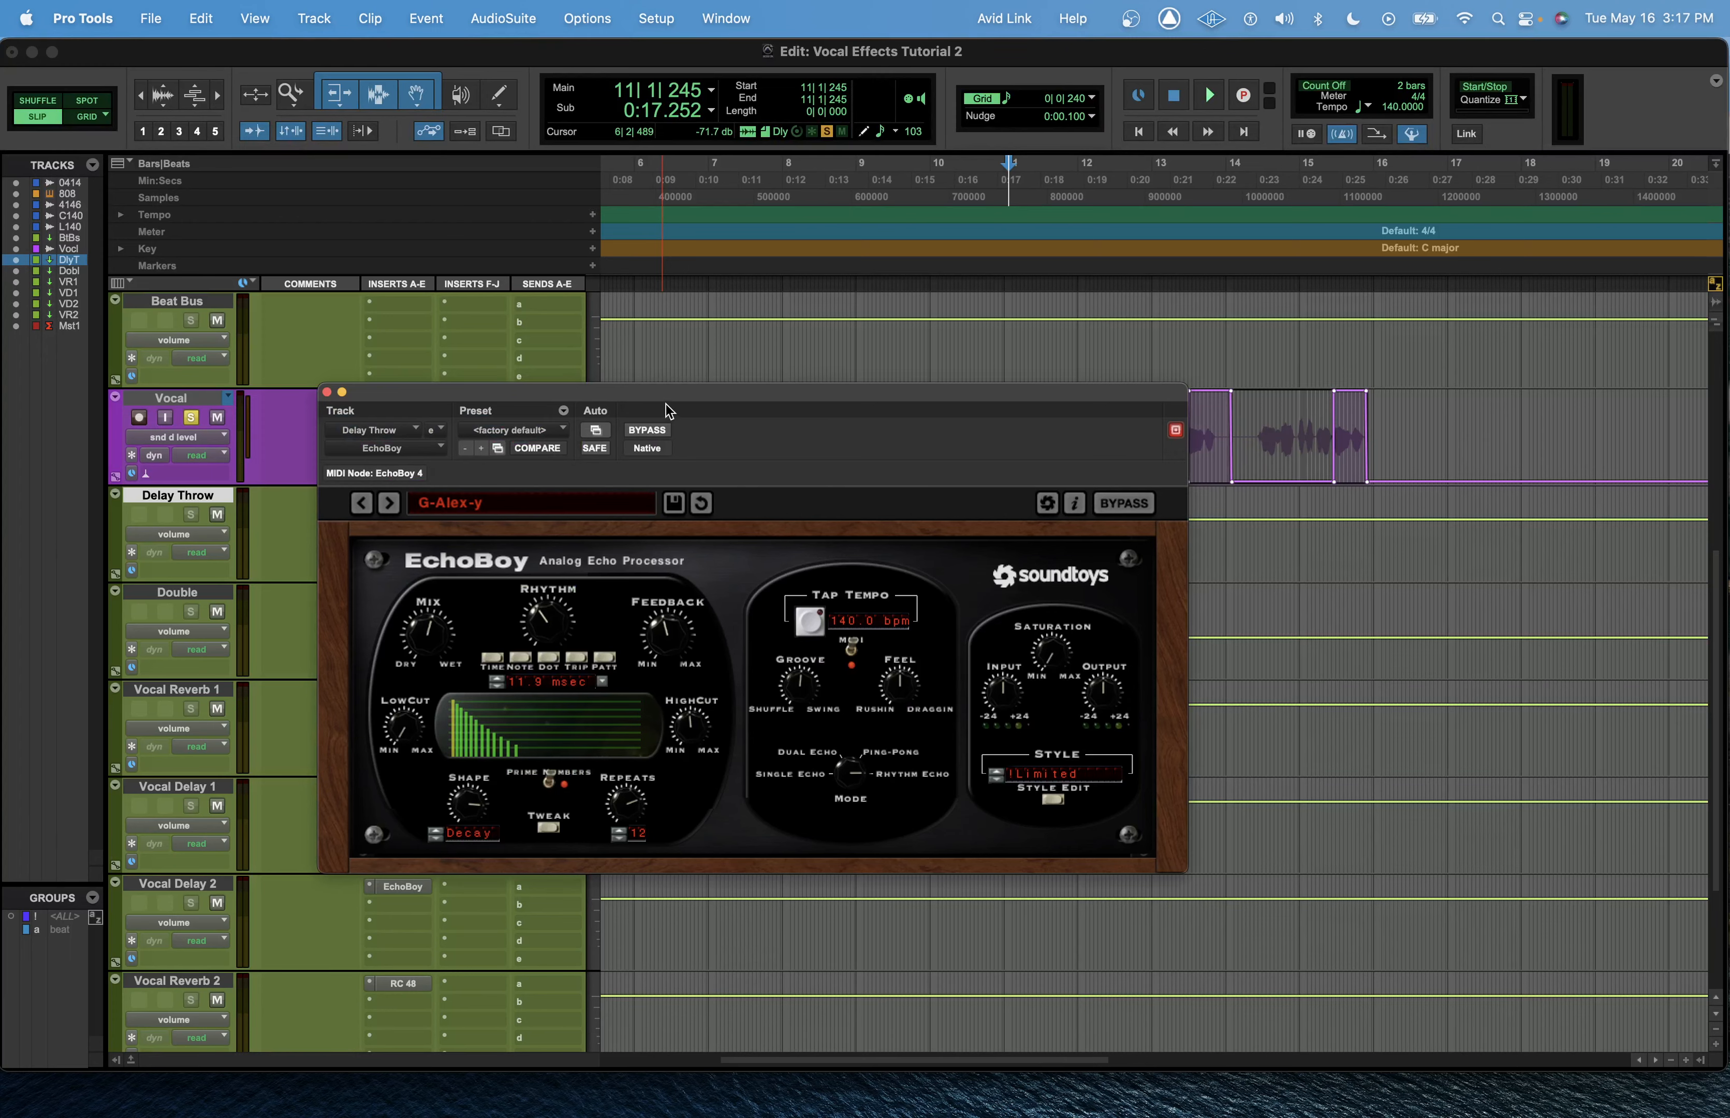
{"action": "left_click_drag", "start_coordinate": [669, 411], "coordinate": [841, 281]}
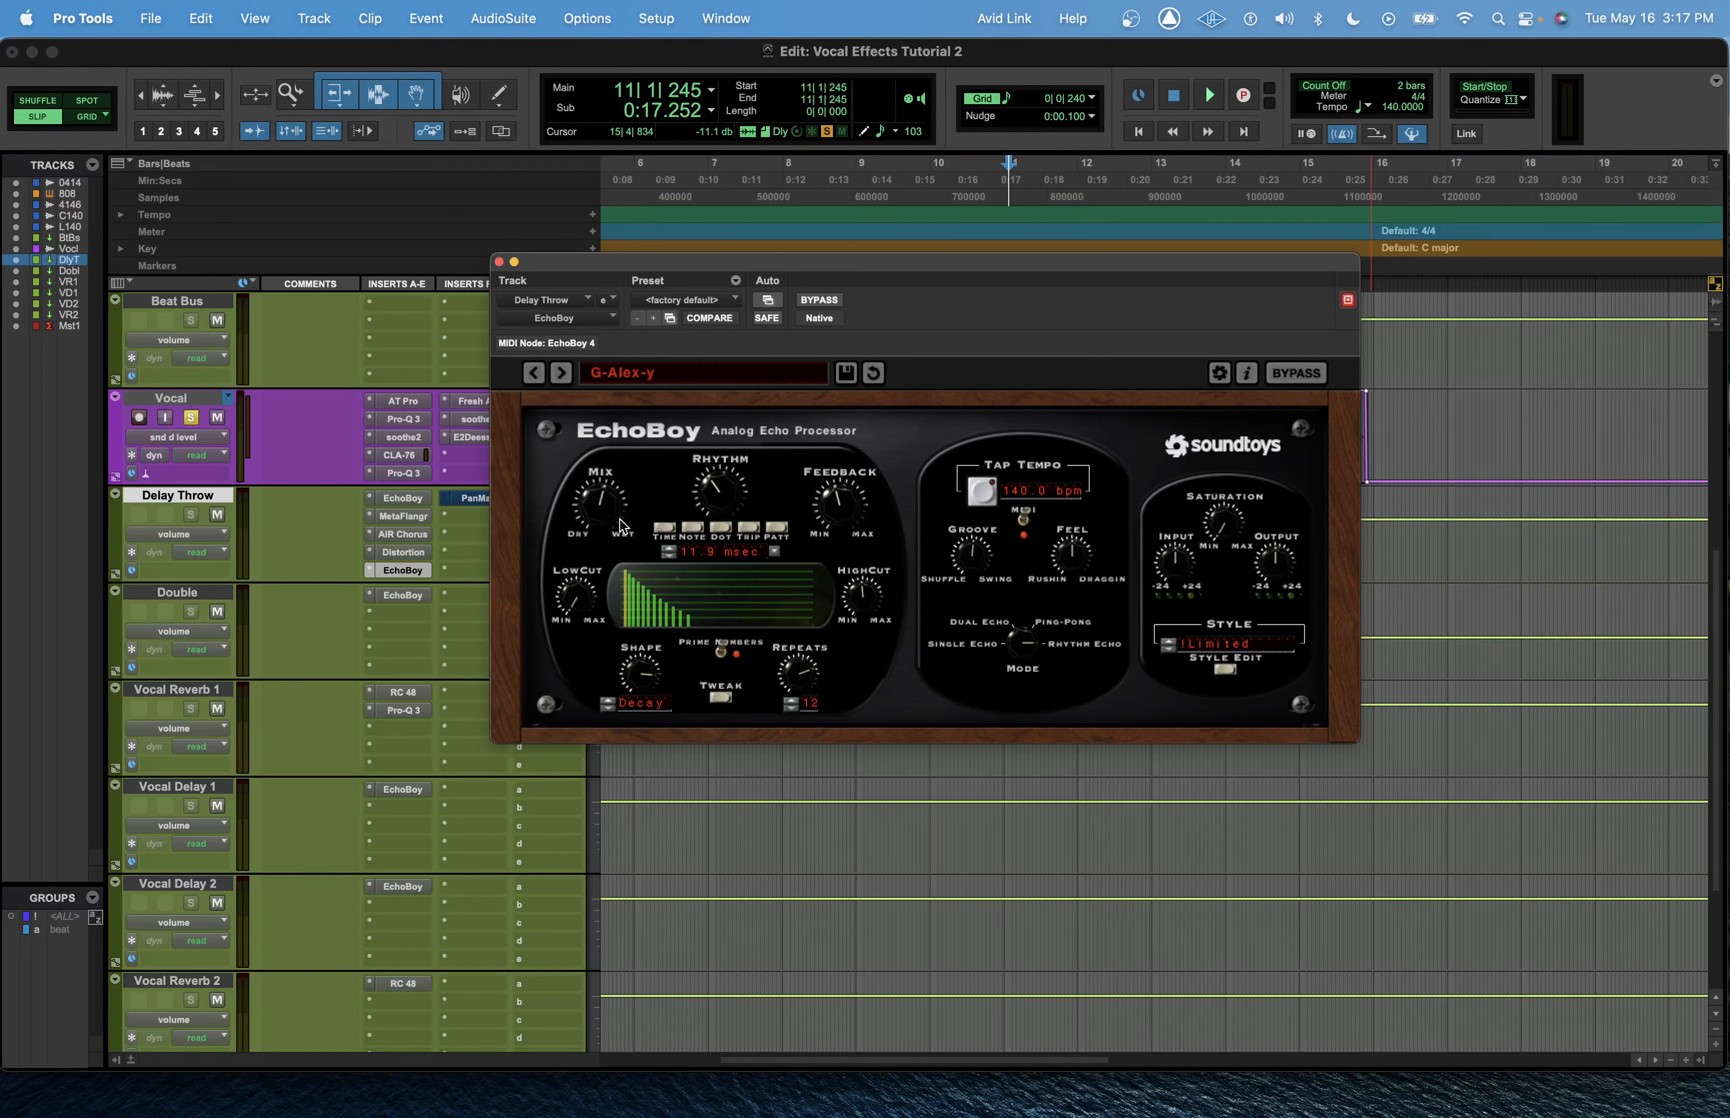
{"action": "mouse_move", "coordinate": [617, 499]}
{"action": "left_mouse_down"}
{"action": "mouse_move", "coordinate": [602, 559]}
{"action": "mouse_move", "coordinate": [595, 503]}
{"action": "left_mouse_up"}
Step: Show the Mix window and move EchoBoy clear of the Delay Throw channel's inserts and sends
{"action": "key", "text": "super+equal"}
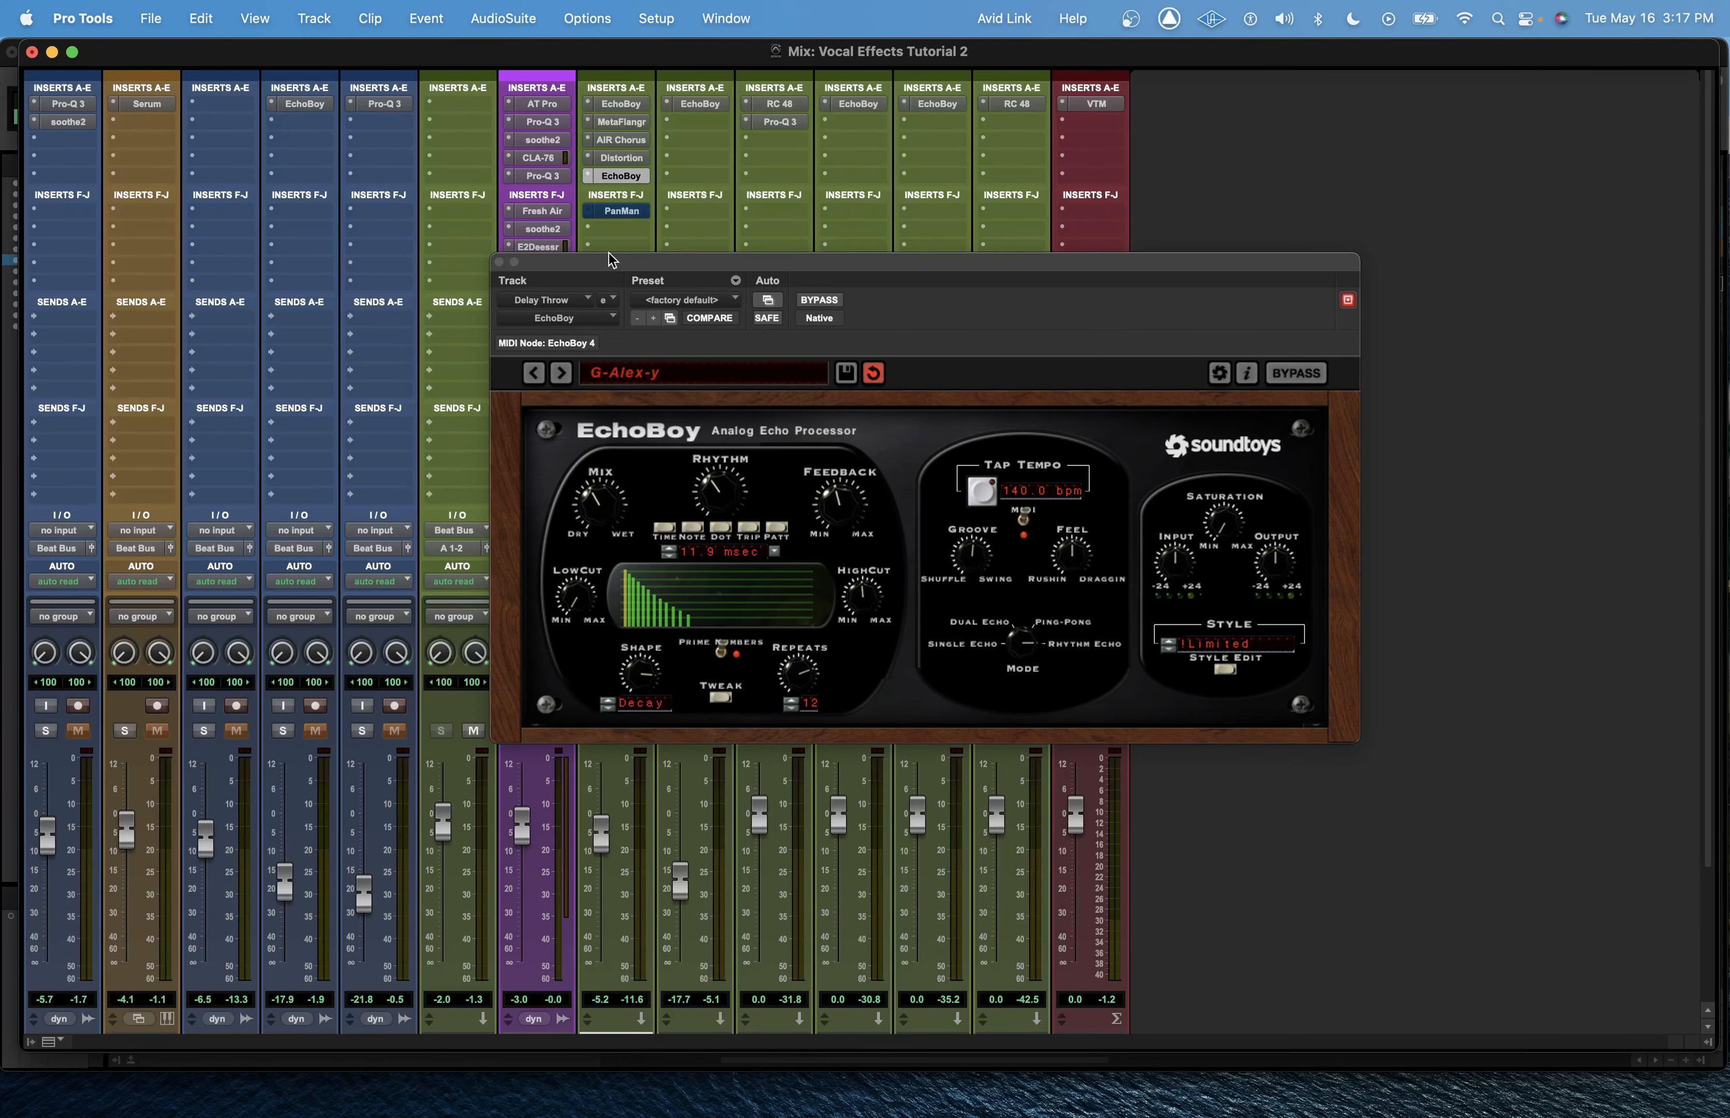
{"action": "left_click_drag", "start_coordinate": [609, 256], "coordinate": [473, 291]}
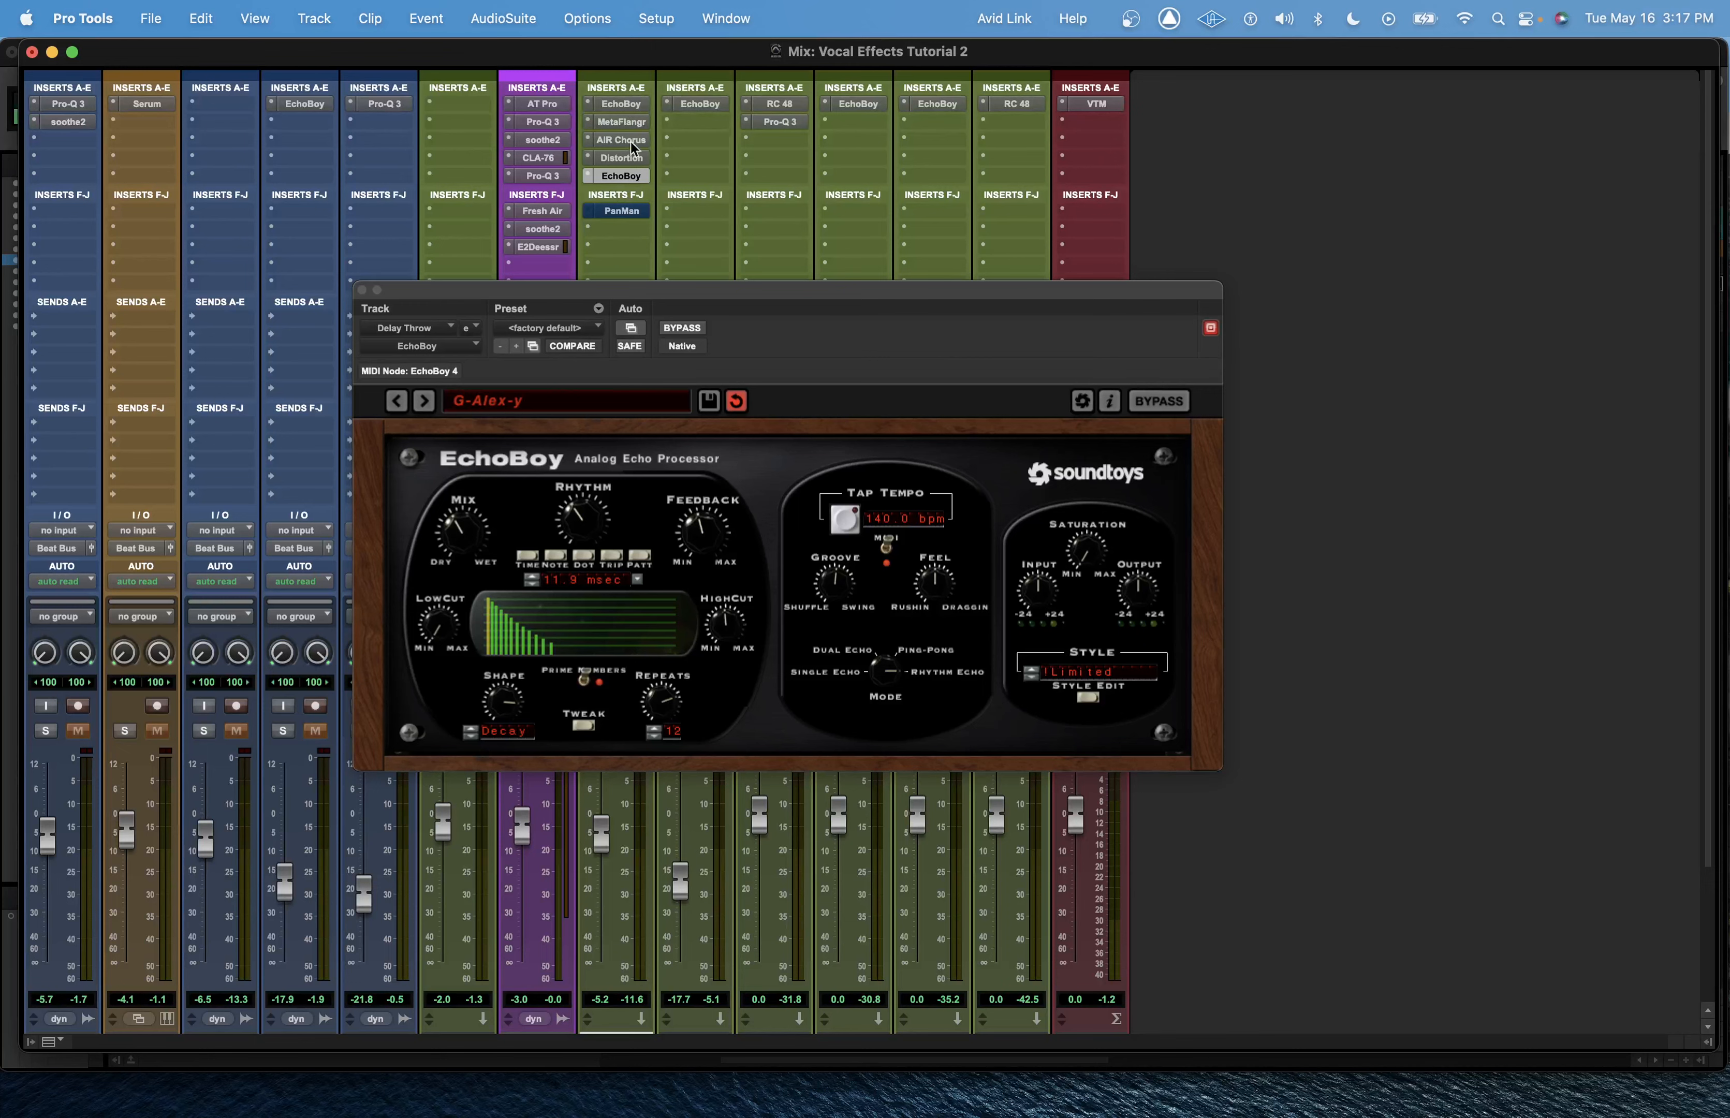
{"action": "left_click_drag", "start_coordinate": [633, 299], "coordinate": [1106, 213]}
{"action": "left_click", "coordinate": [613, 373]}
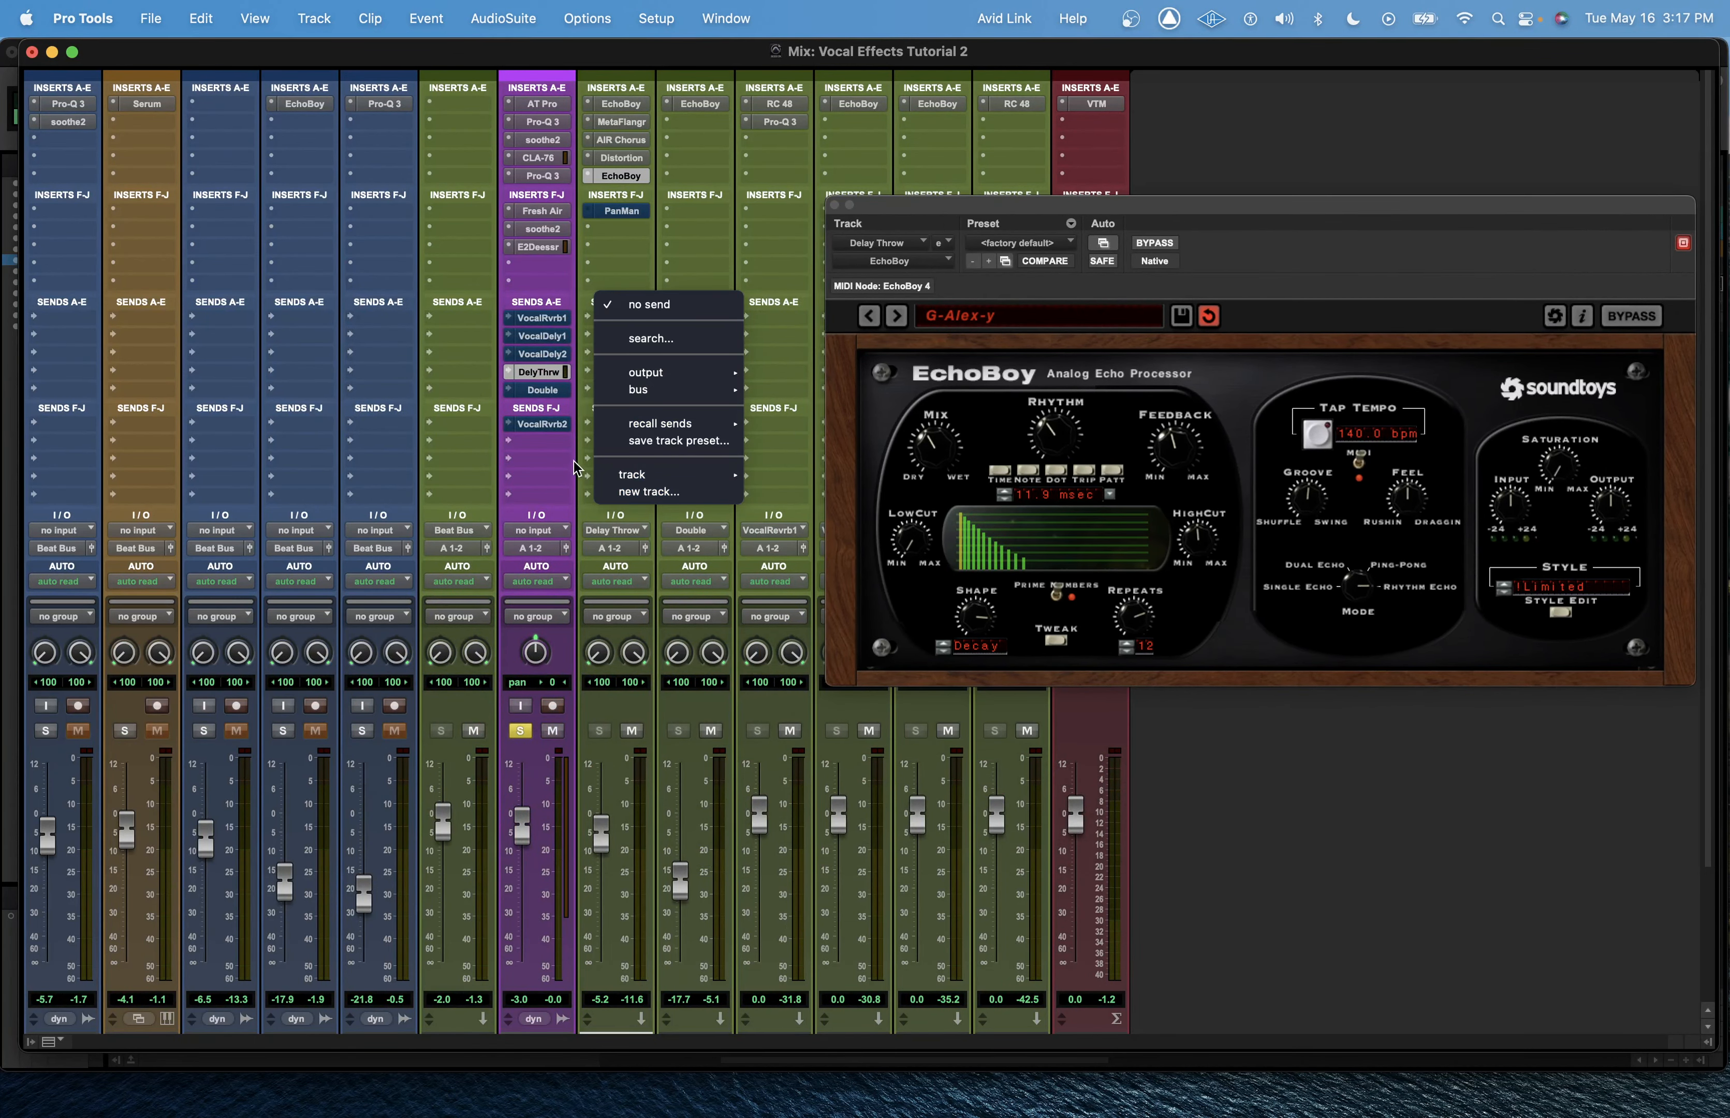
{"action": "left_click", "coordinate": [561, 474]}
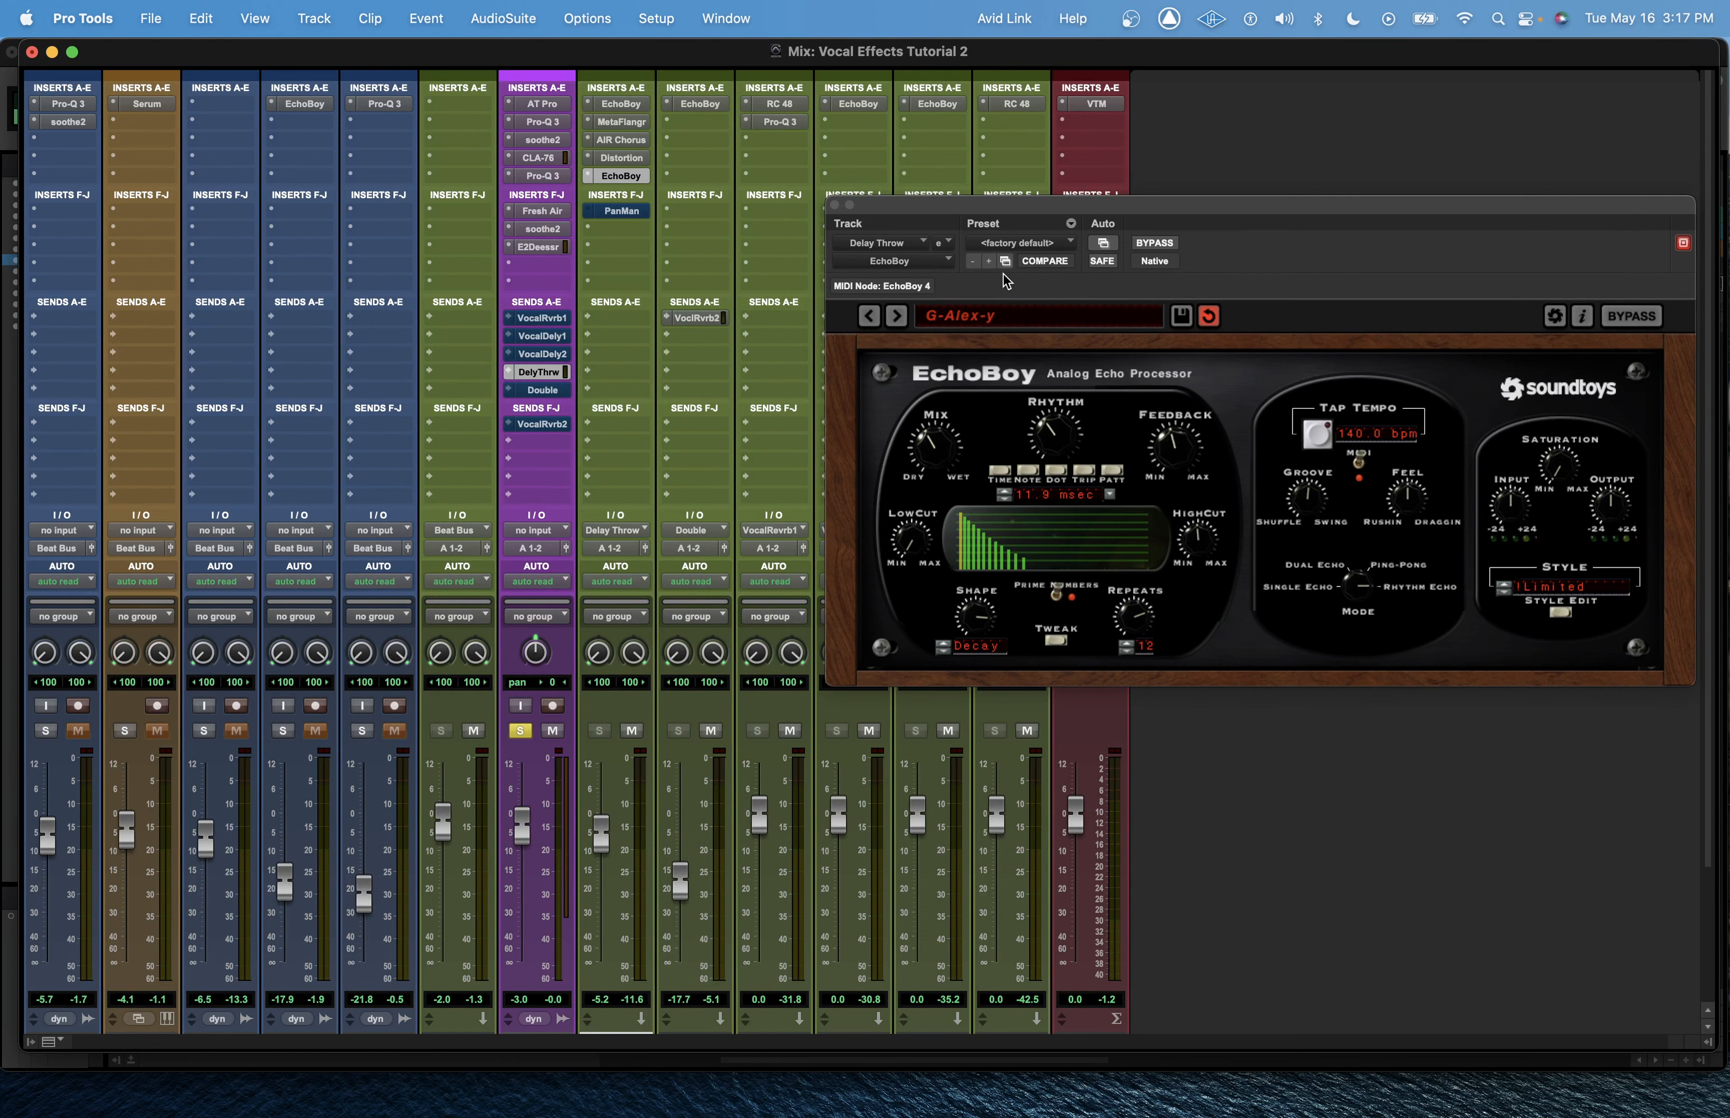
{"action": "left_click_drag", "start_coordinate": [1078, 217], "coordinate": [930, 227]}
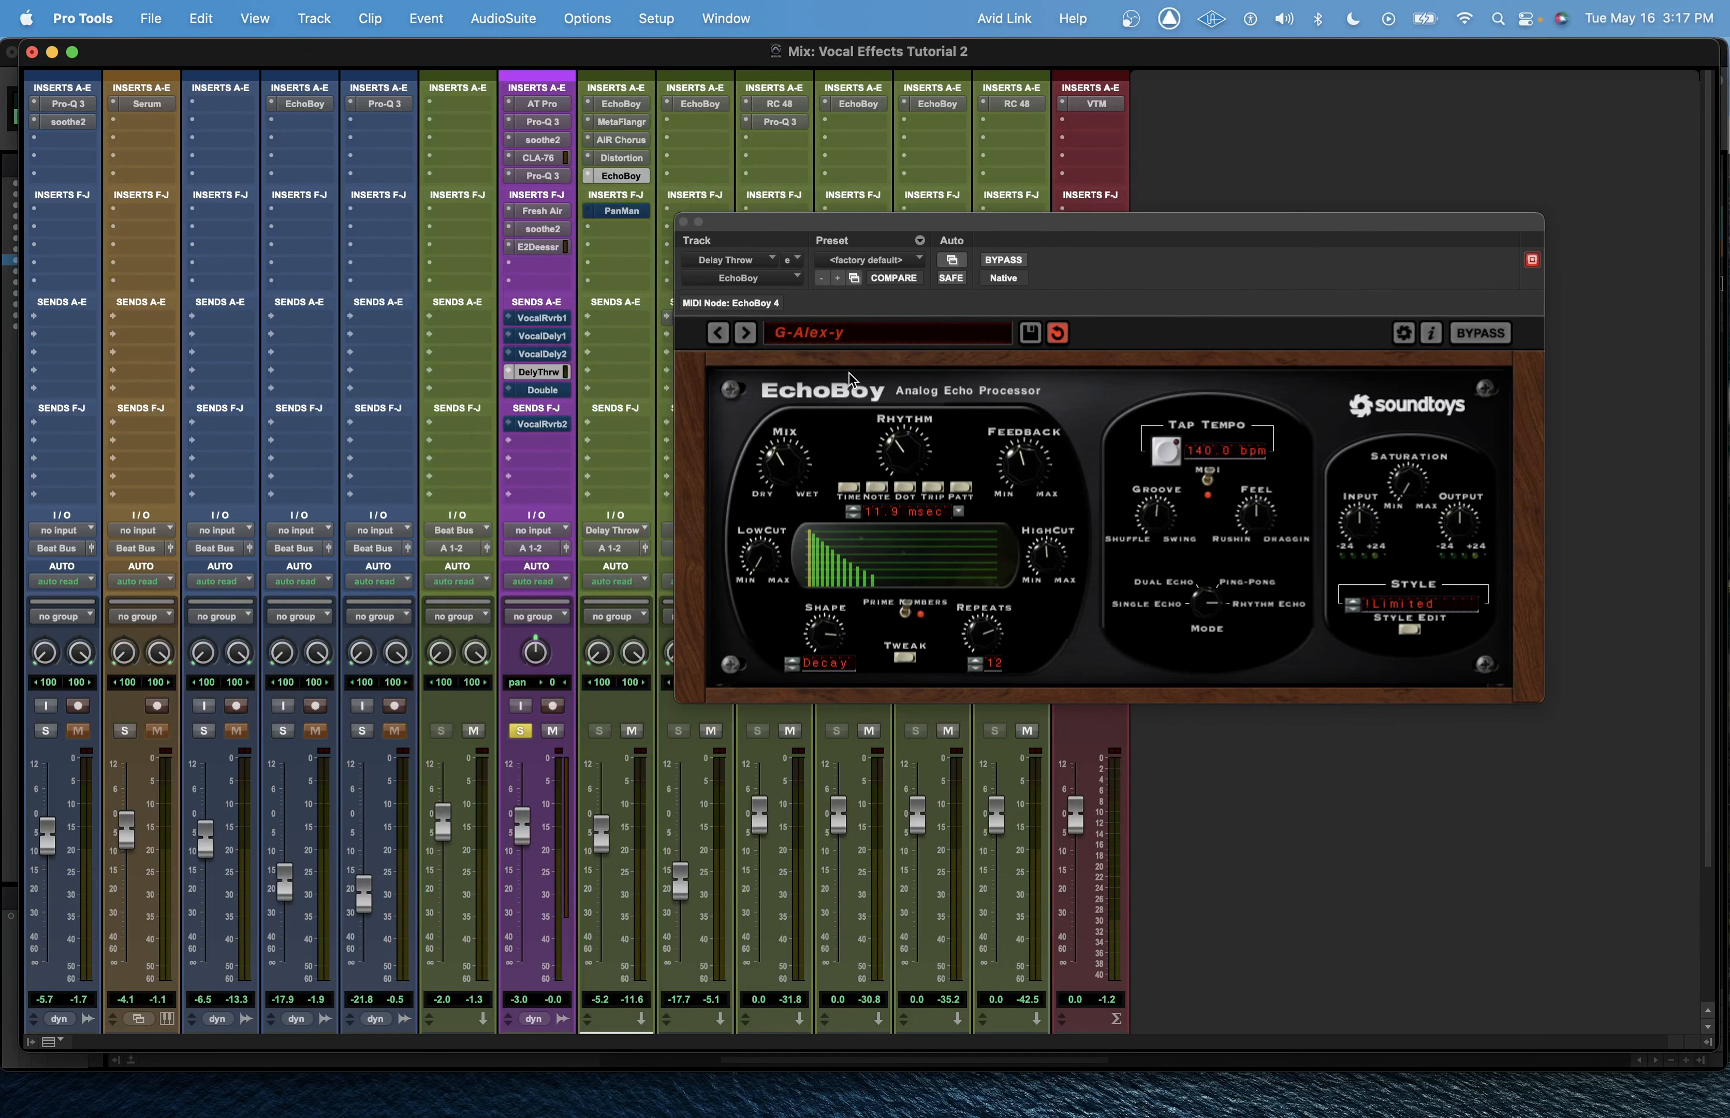
{"action": "mouse_move", "coordinate": [777, 469]}
{"action": "left_mouse_down"}
{"action": "mouse_move", "coordinate": [779, 445]}
{"action": "mouse_move", "coordinate": [773, 470]}
{"action": "left_mouse_up"}
Step: Play the session and compare the Delay Throw track's second EchoBoy bypassed and active
{"action": "key", "text": "space"}
{"action": "key", "text": "space"}
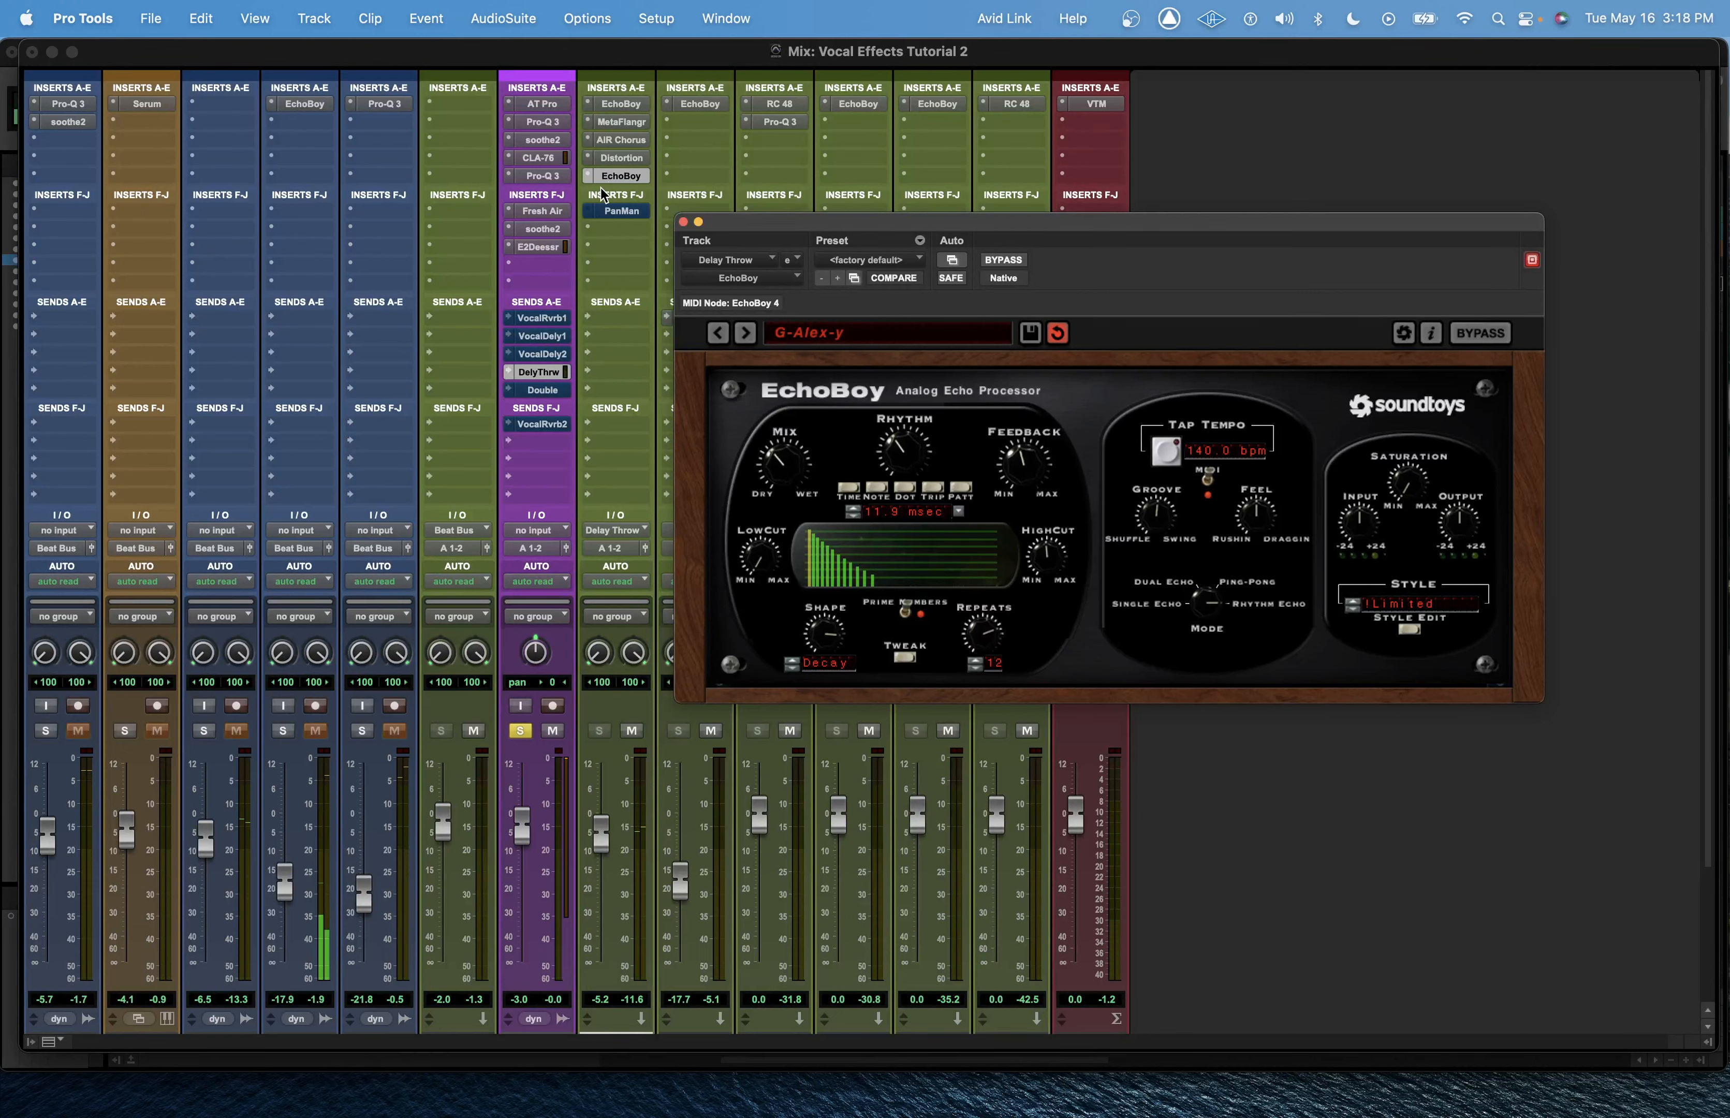
{"action": "left_click", "coordinate": [620, 176], "text": "super"}
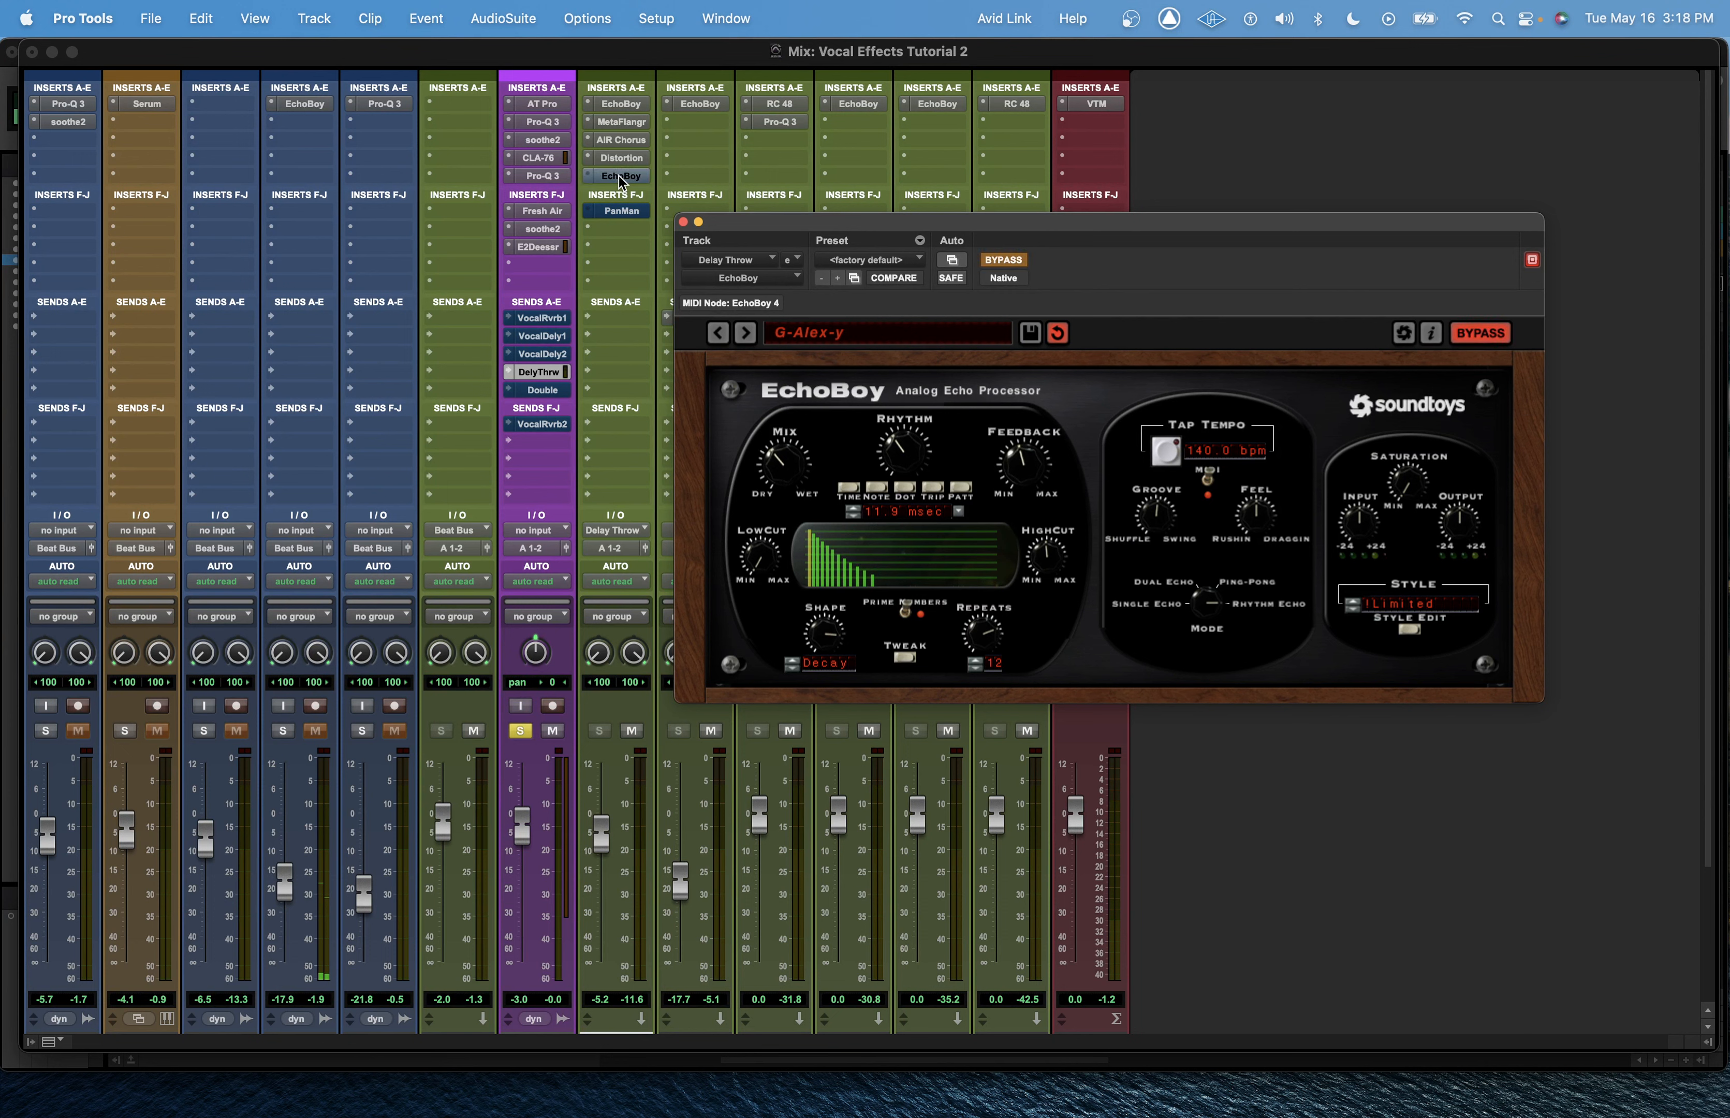
{"action": "key", "text": "space"}
{"action": "left_click", "coordinate": [609, 180], "text": "super"}
{"action": "key", "text": "space"}
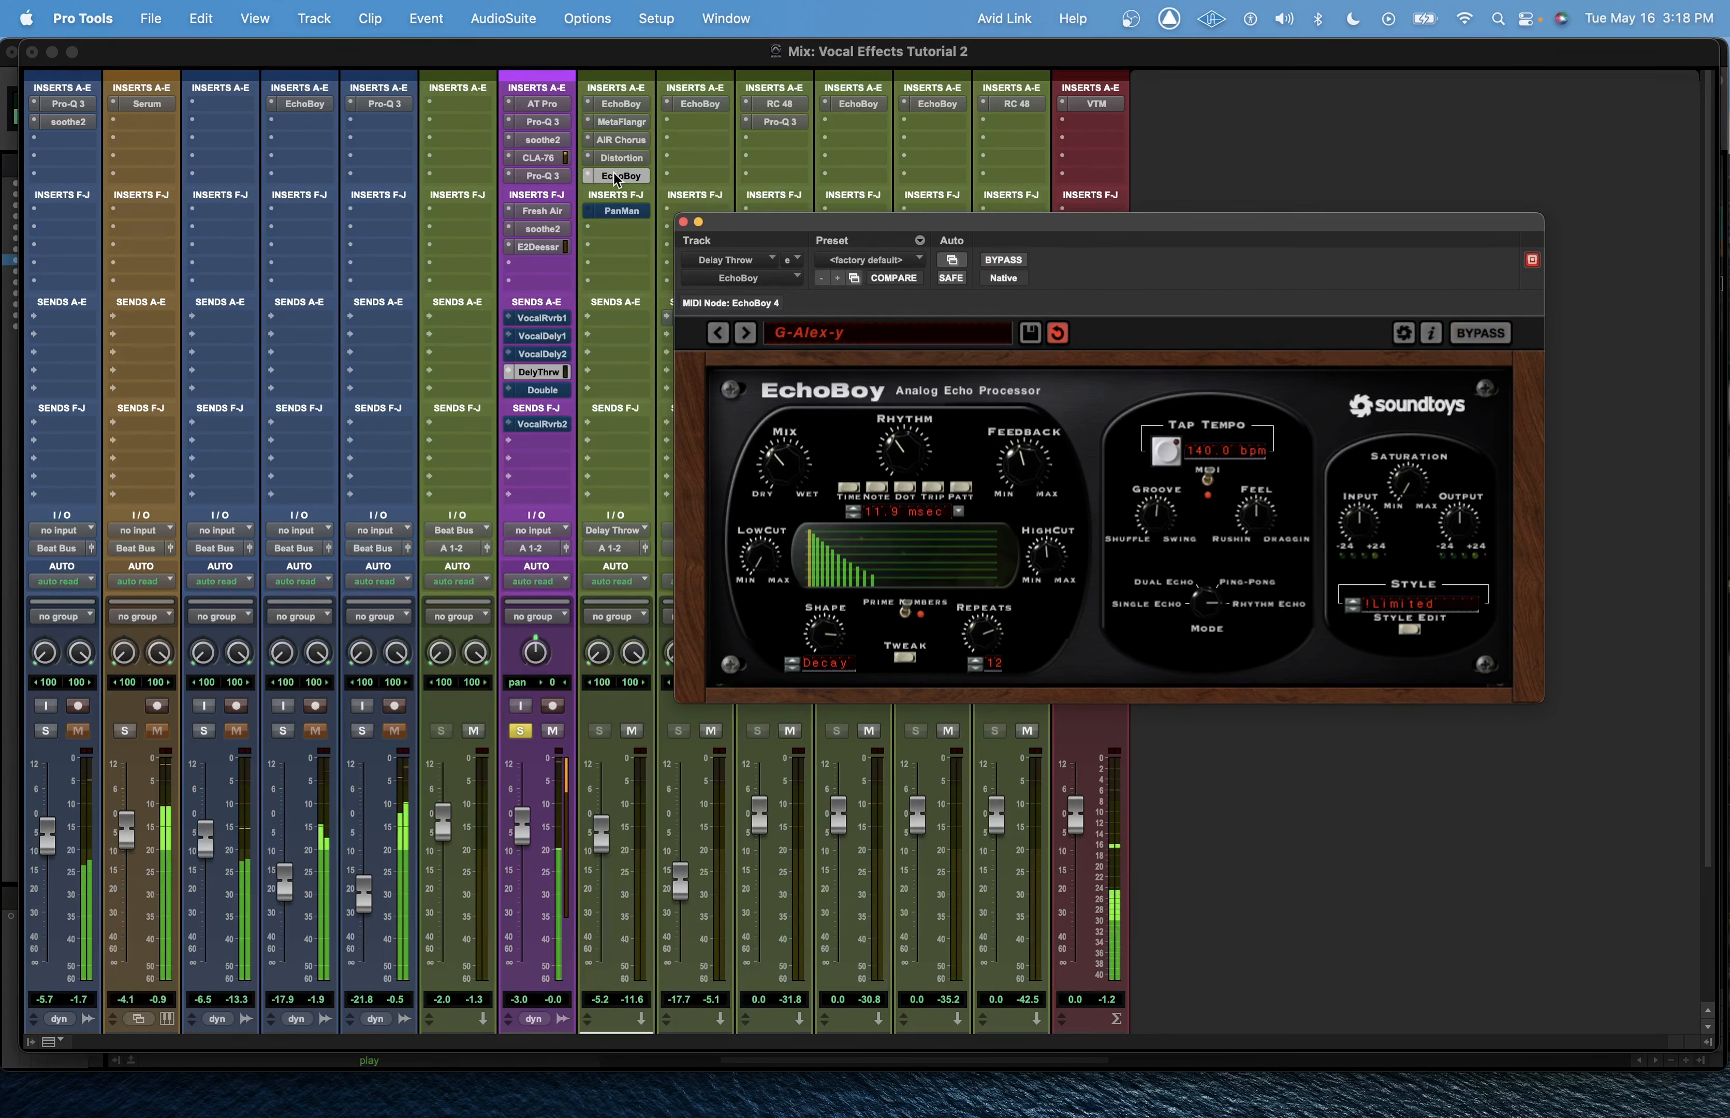
Step: Activate PanMan on the Delay Throw track and open it with the Alex Subtle Movement preset, moving its window off the inserts
{"action": "left_click_drag", "start_coordinate": [736, 223], "coordinate": [740, 203]}
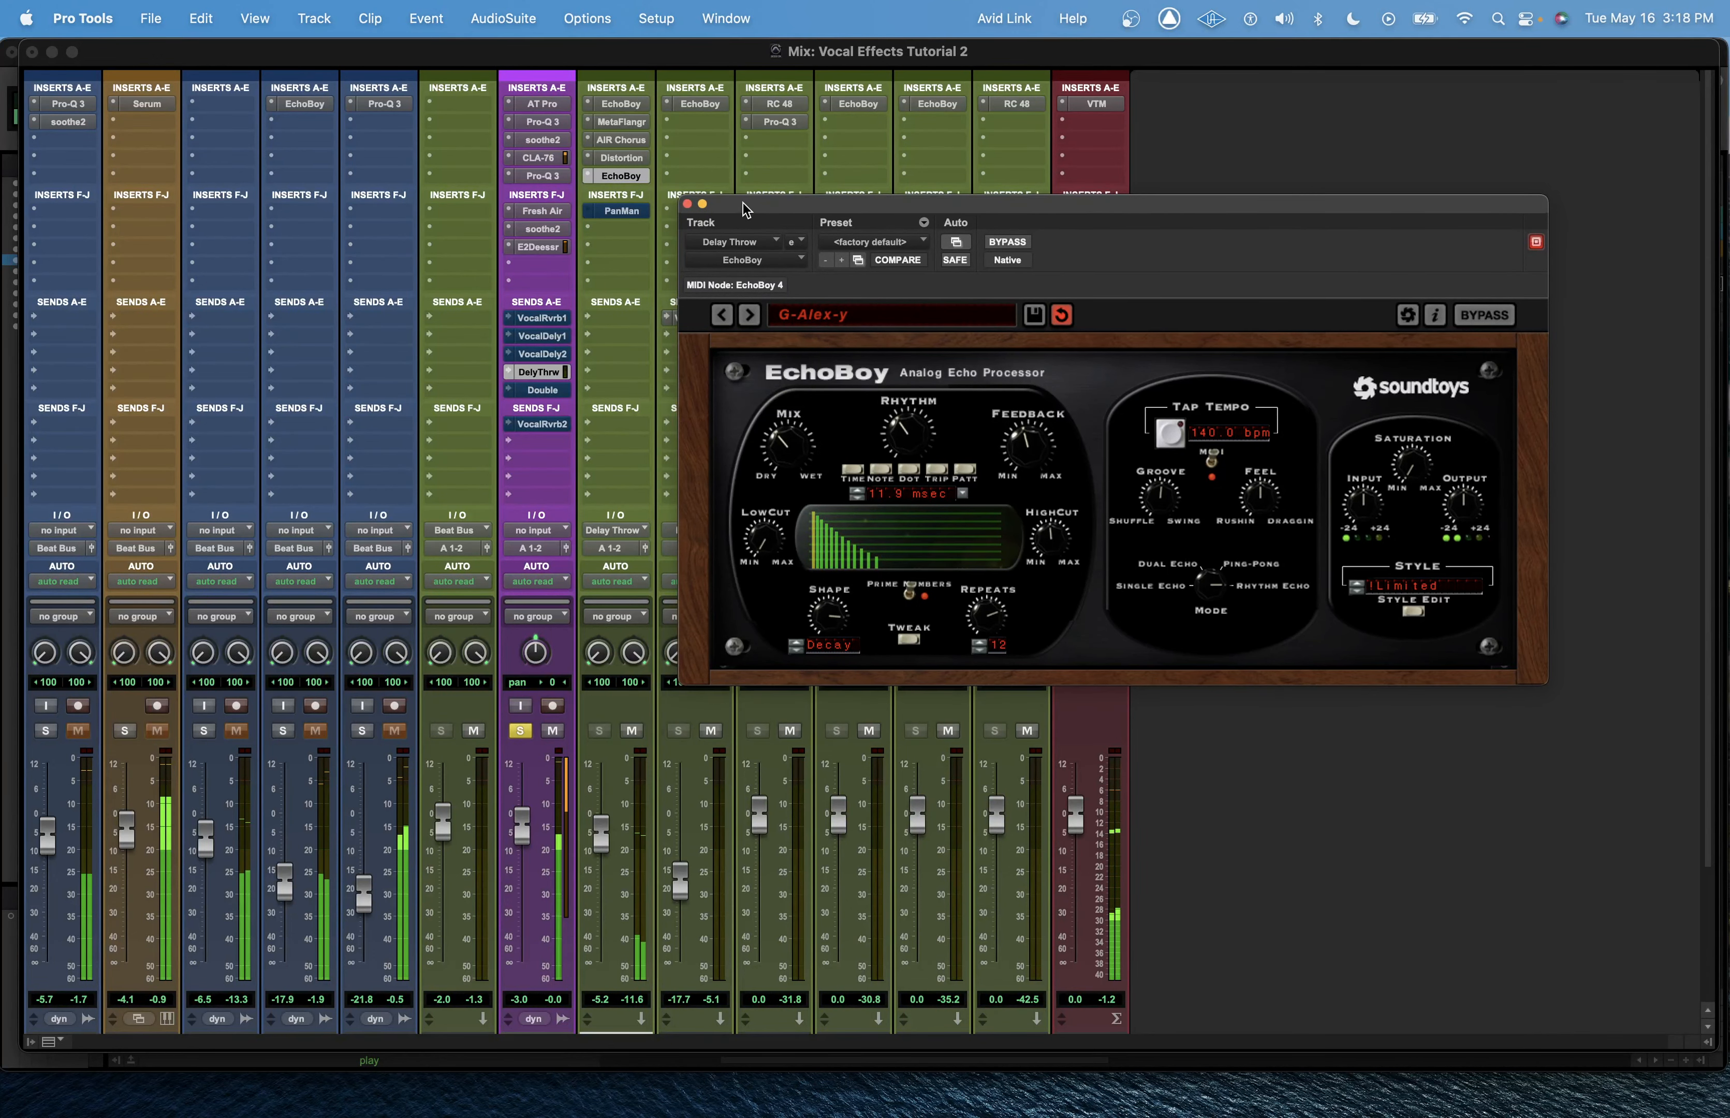
{"action": "left_click", "coordinate": [622, 213], "text": "super"}
{"action": "left_click", "coordinate": [622, 213]}
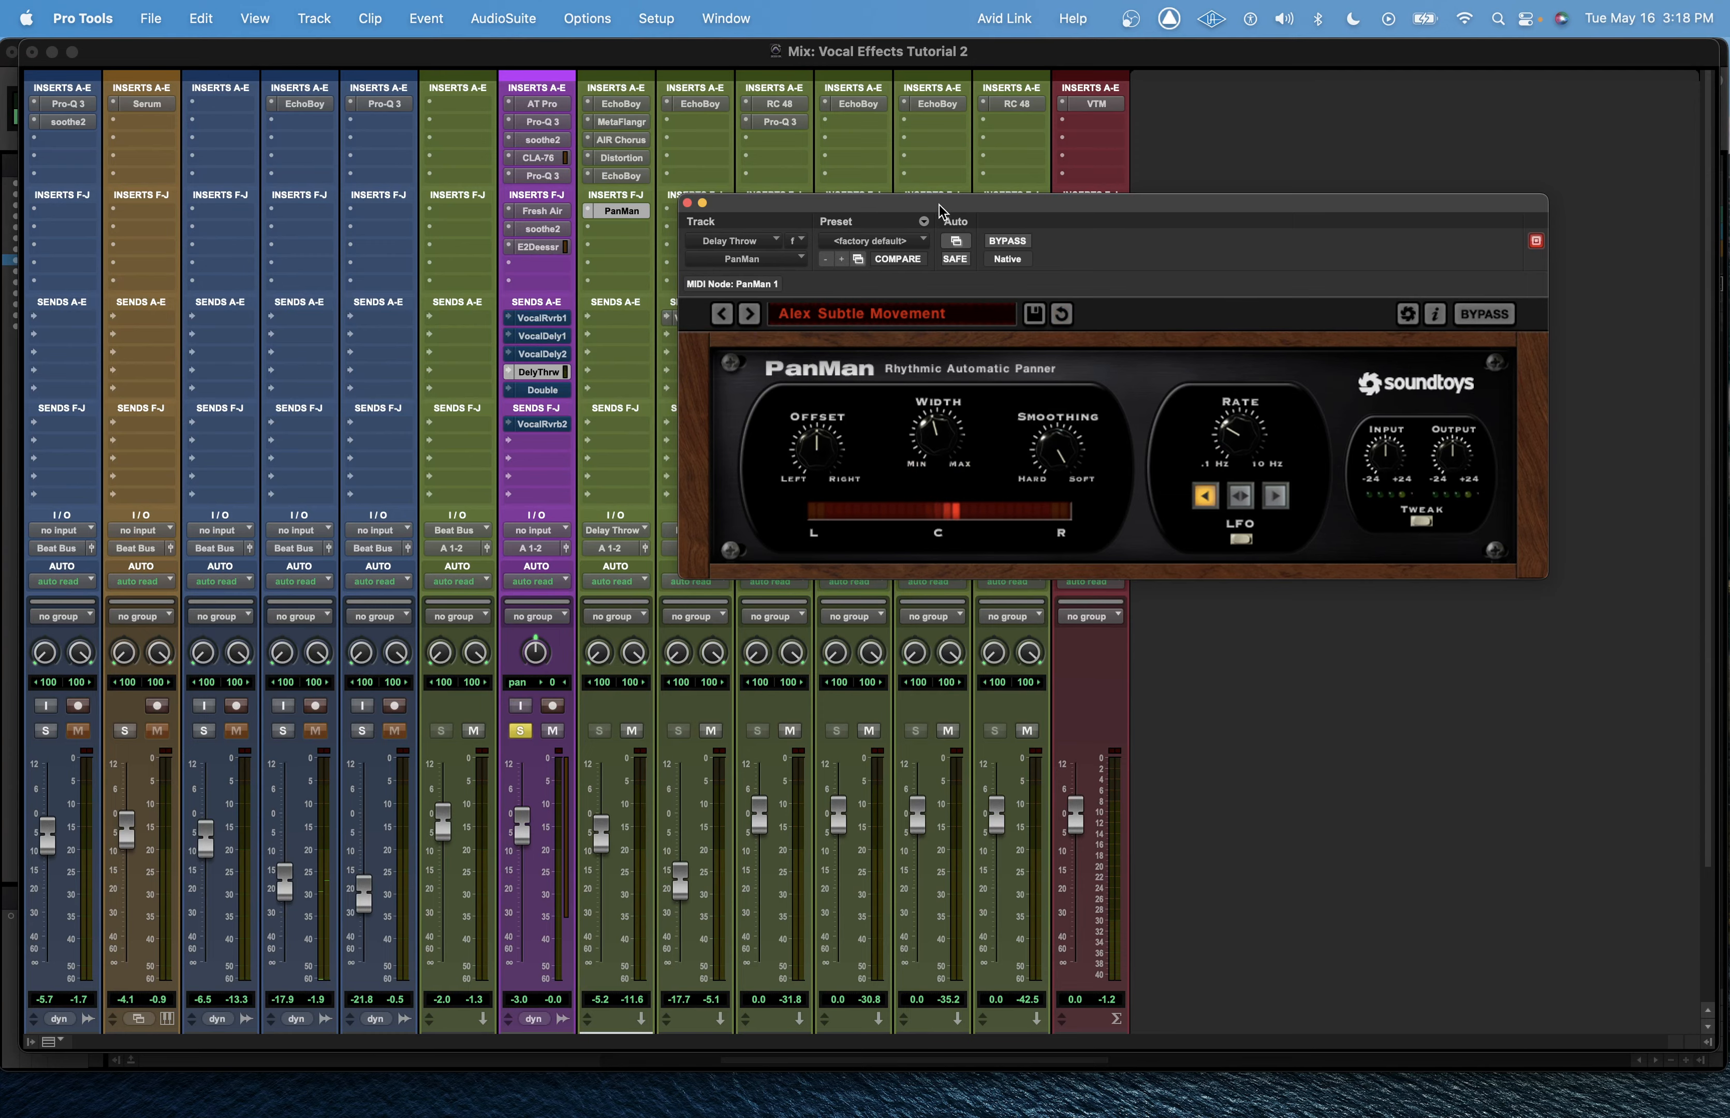
{"action": "left_click_drag", "start_coordinate": [941, 214], "coordinate": [589, 536]}
Step: Show the Edit window, keep PanMan clear of the Vocal track and place the playback start just before the vocal clip
{"action": "key", "text": "super+equal"}
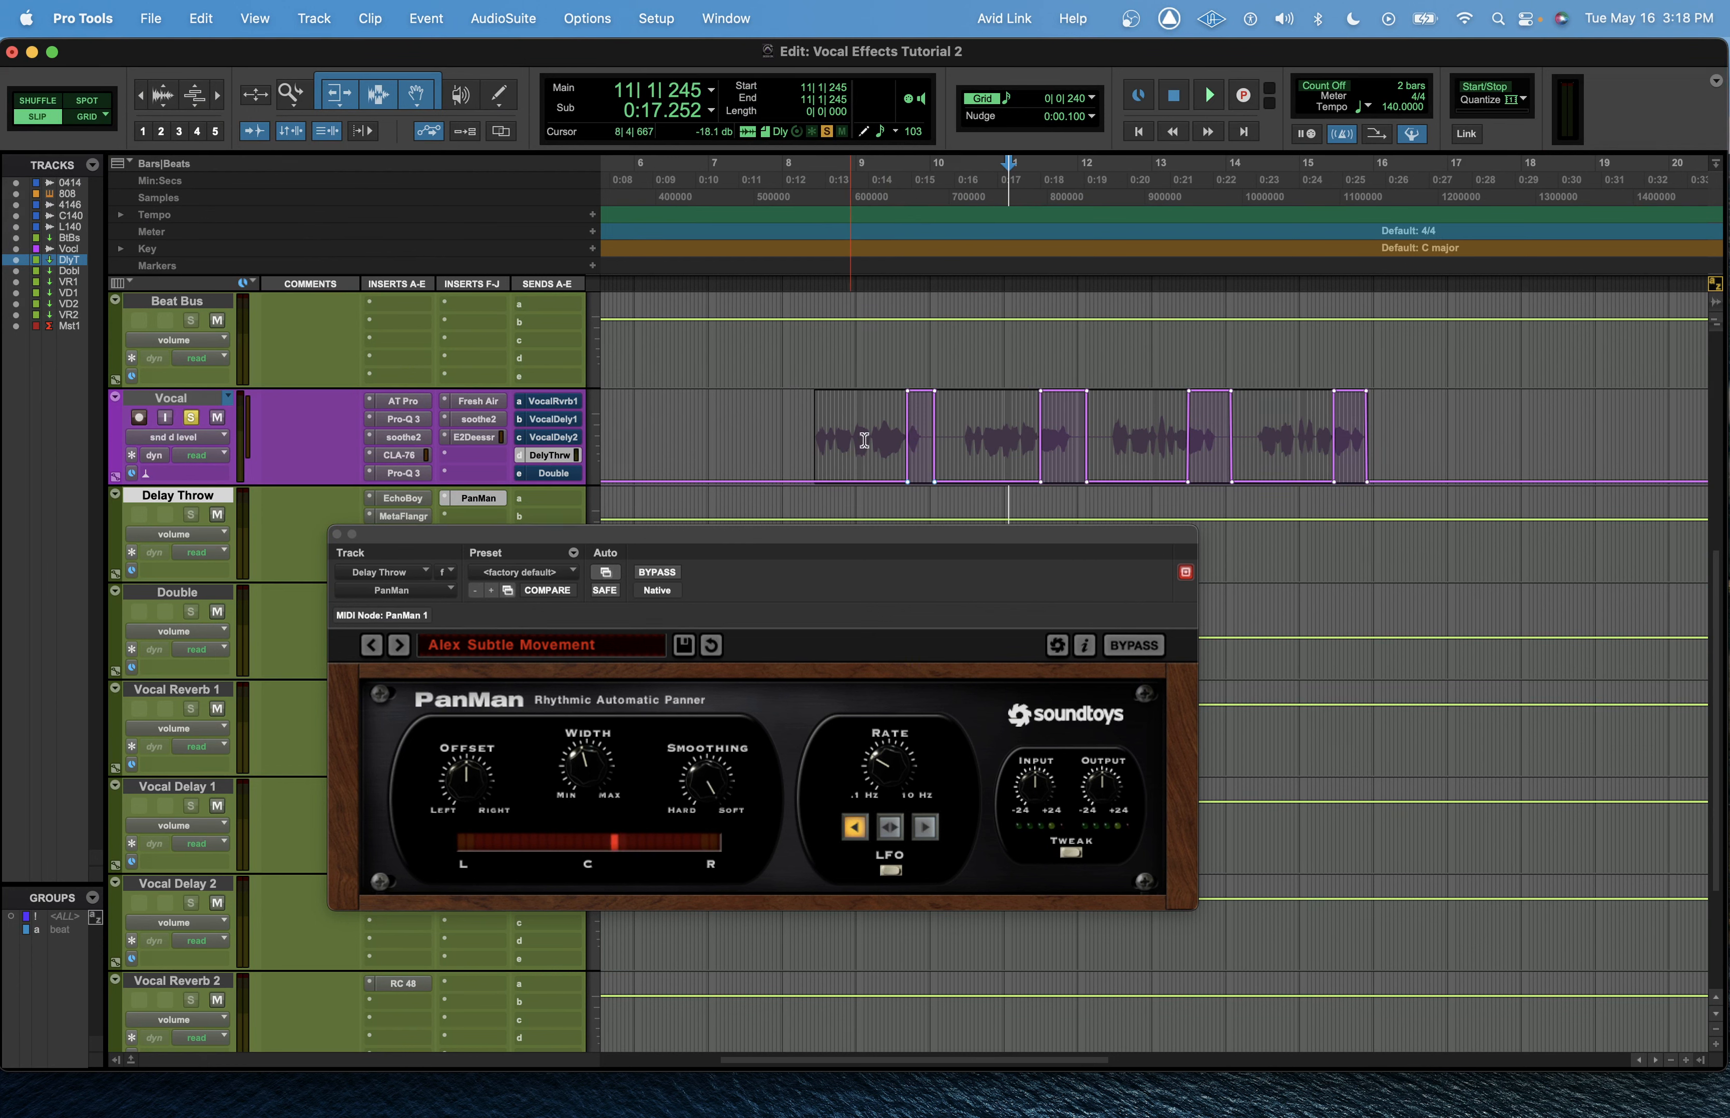
{"action": "left_click_drag", "start_coordinate": [645, 535], "coordinate": [813, 514]}
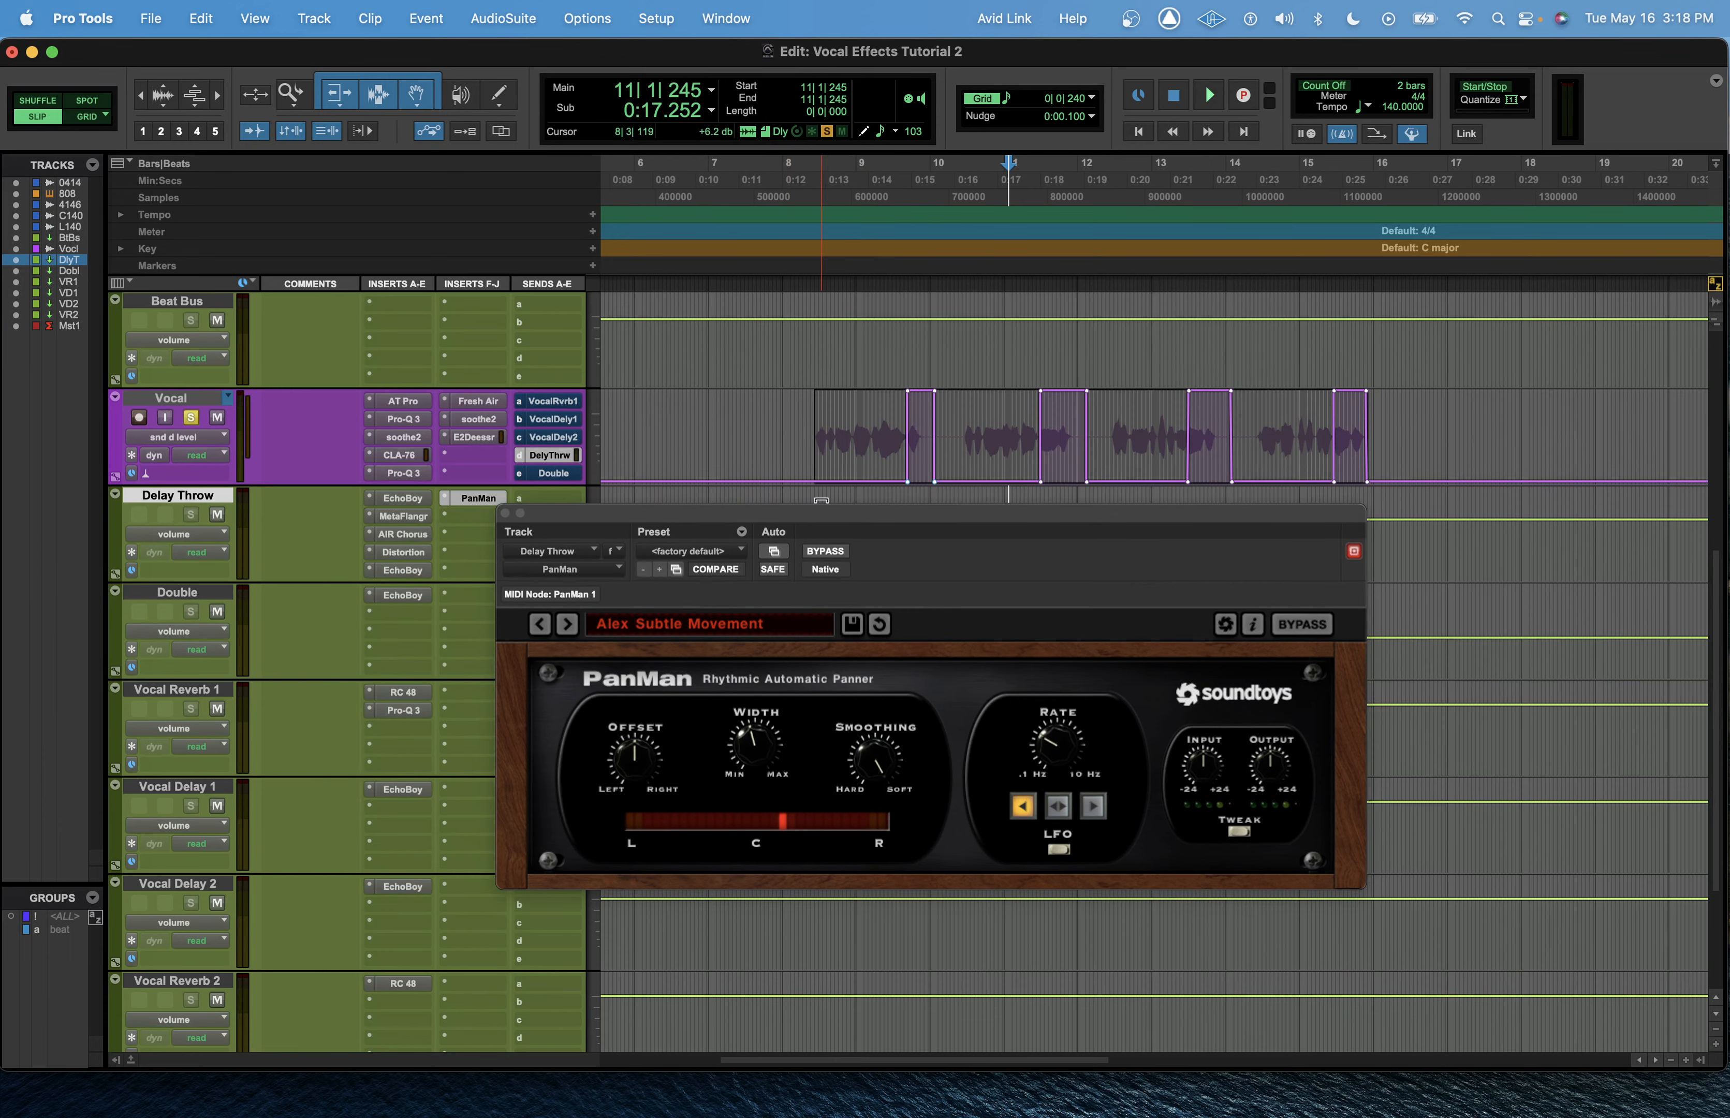
{"action": "left_click", "coordinate": [849, 426]}
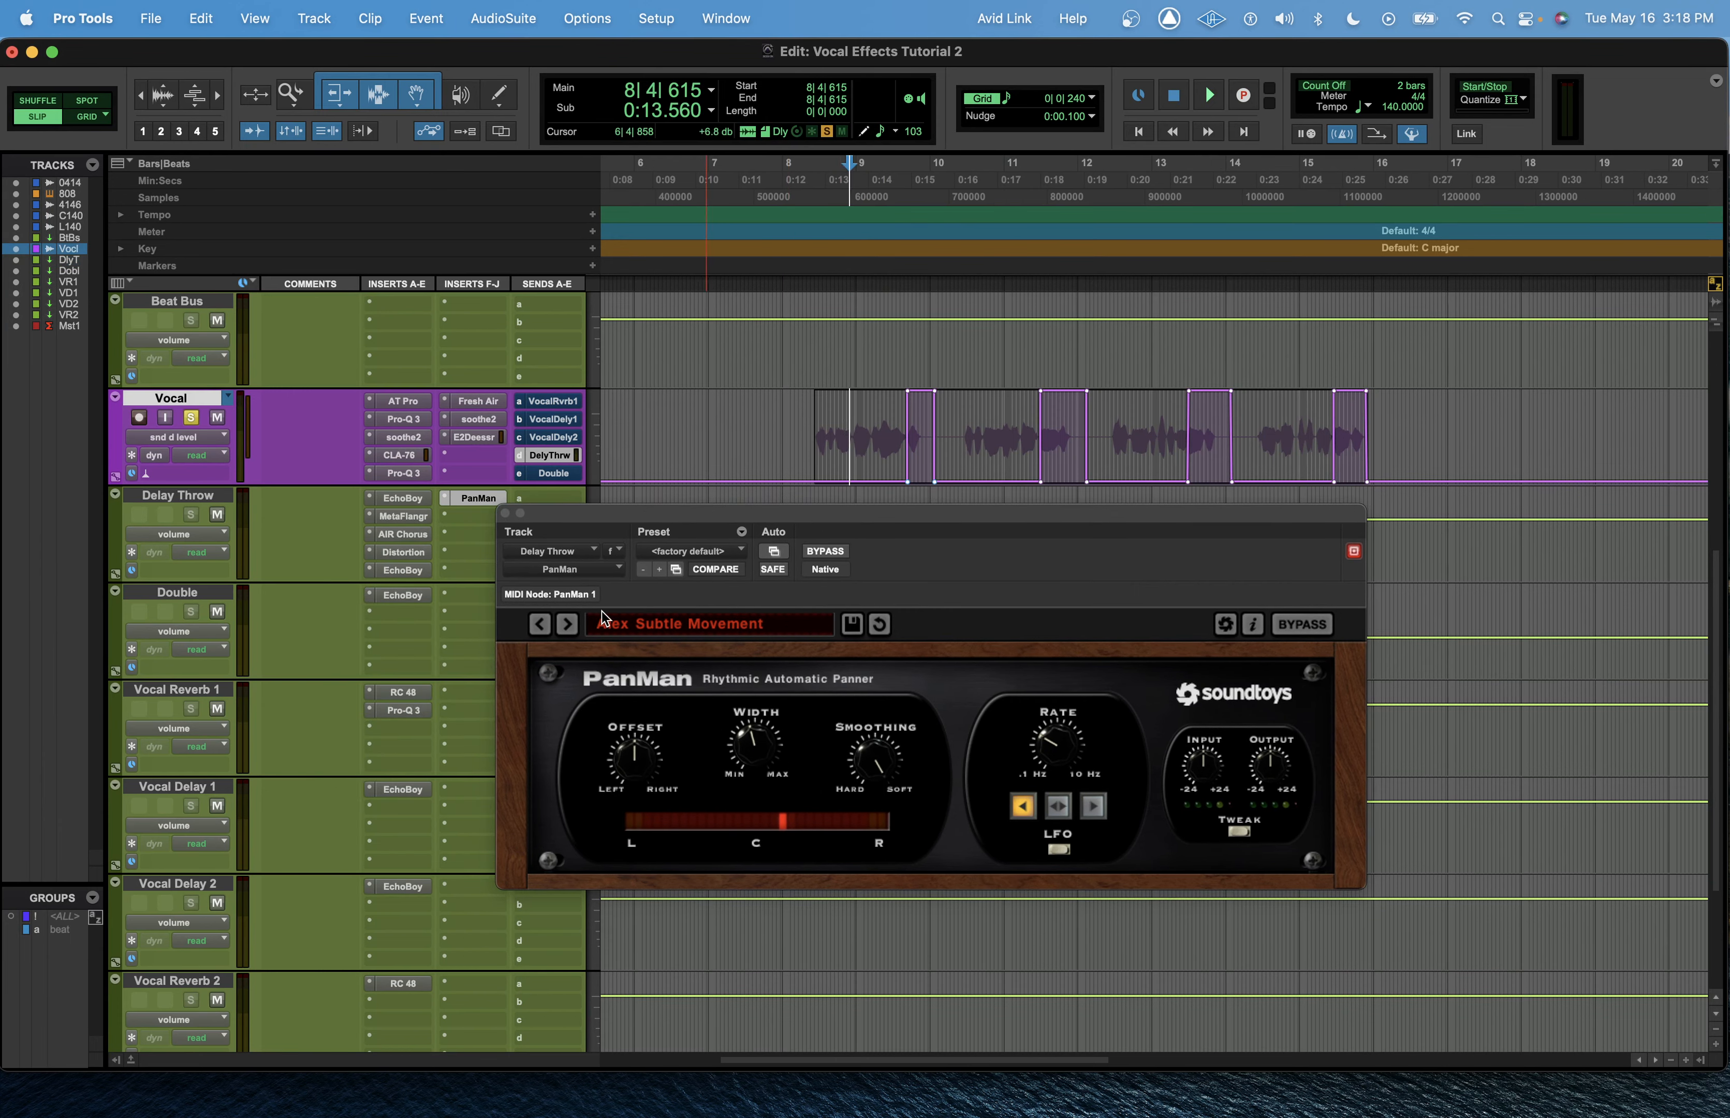
{"action": "left_click", "coordinate": [809, 426]}
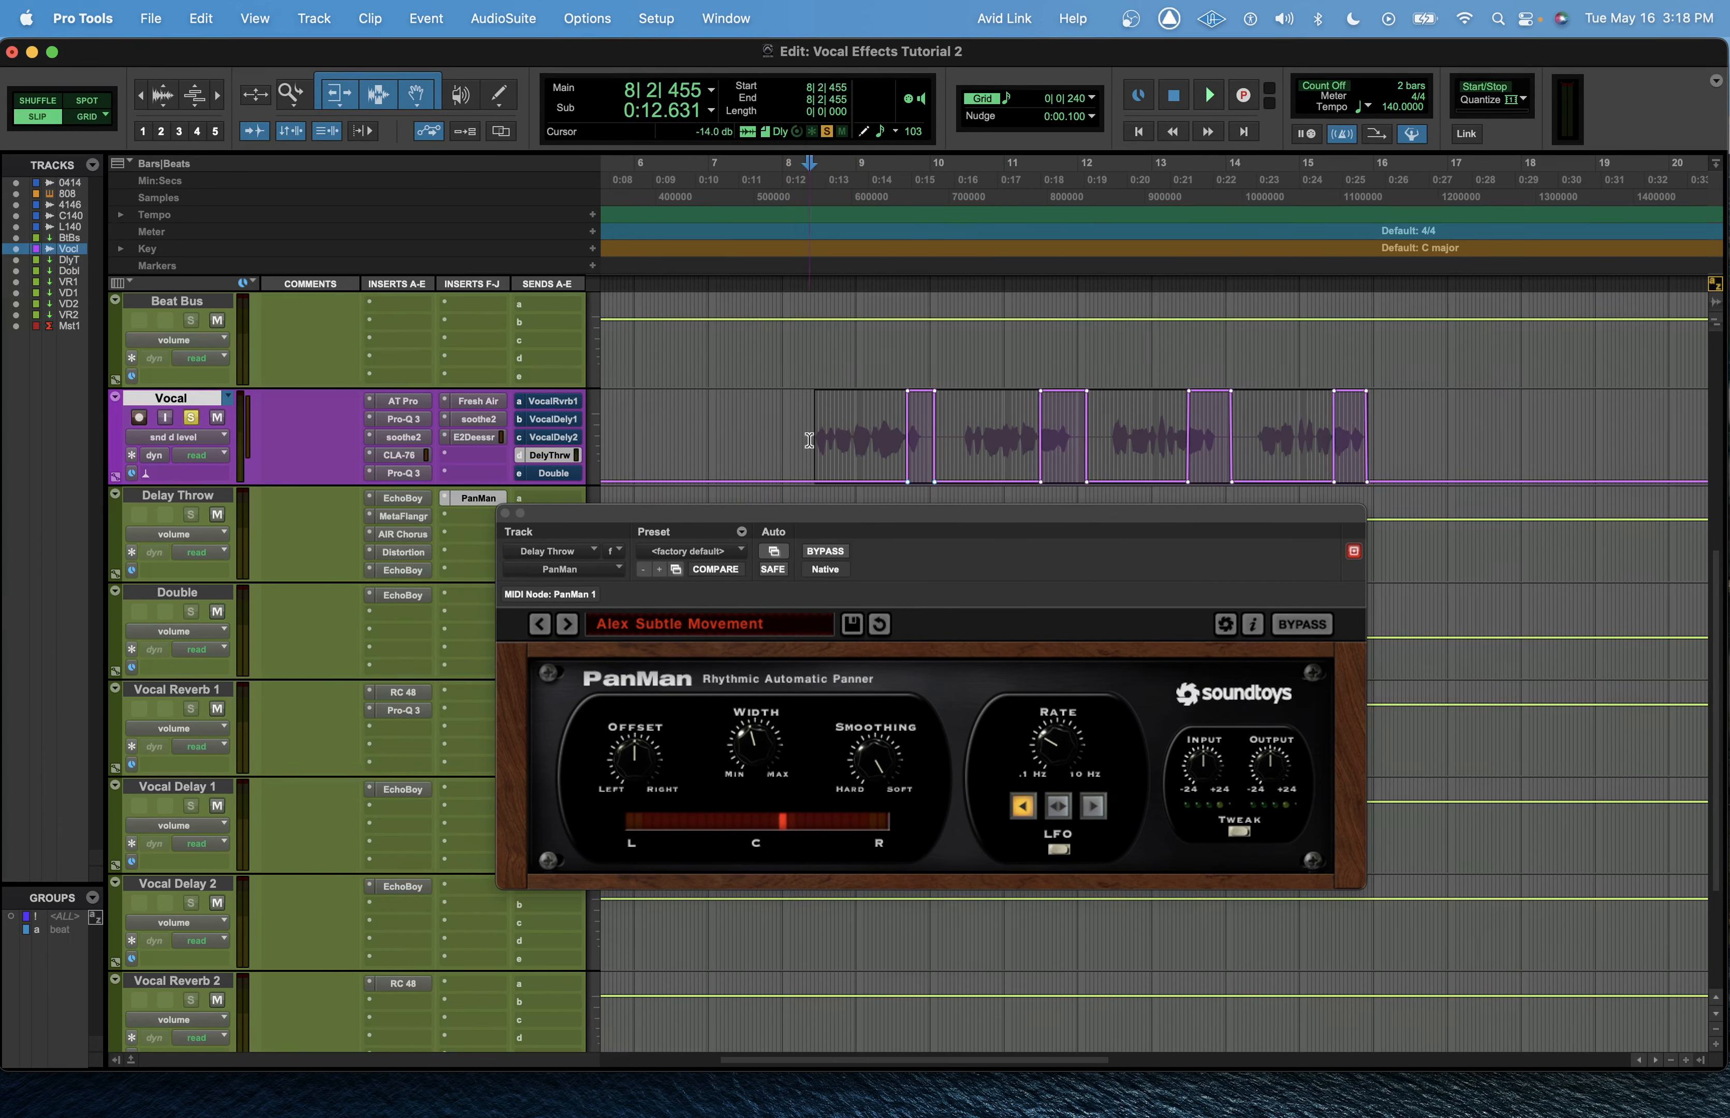
Step: Uncover the Delay Throw track's insert list and show the Mix window with PanMan clear of its inserts
{"action": "left_click_drag", "start_coordinate": [718, 526], "coordinate": [622, 526]}
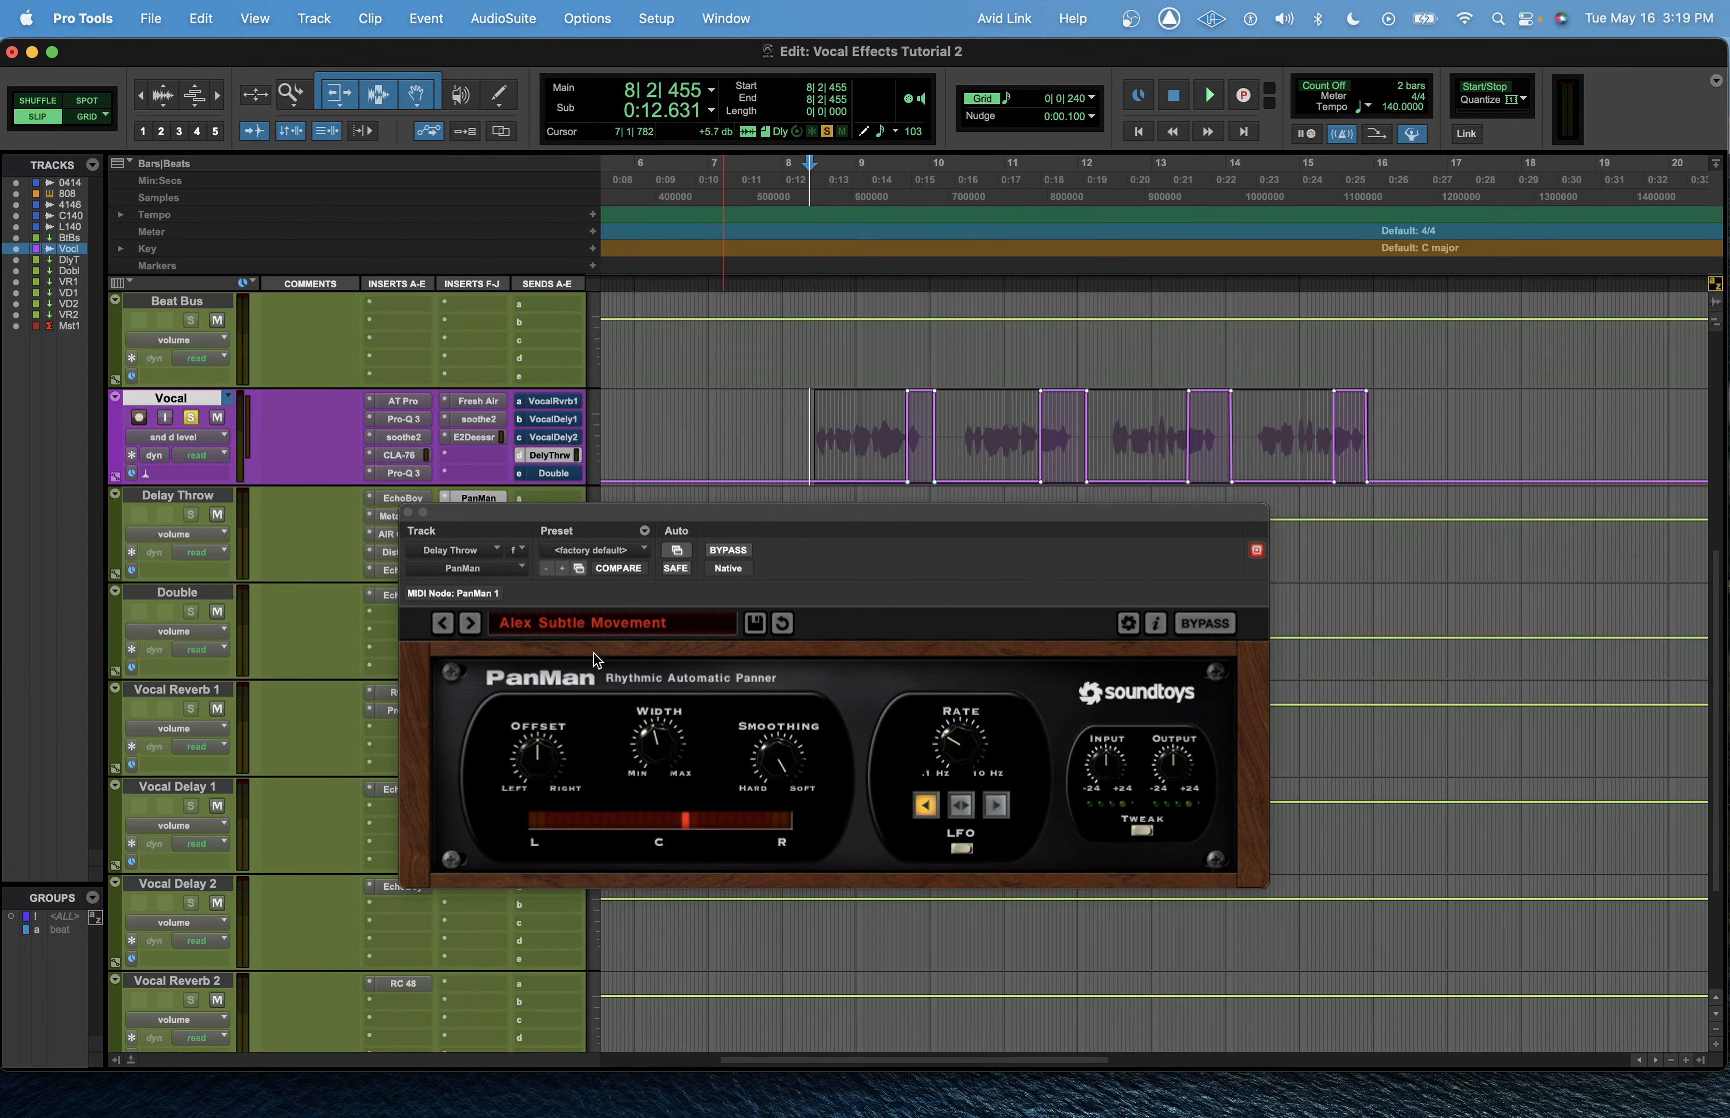
{"action": "left_click_drag", "start_coordinate": [739, 512], "coordinate": [627, 582]}
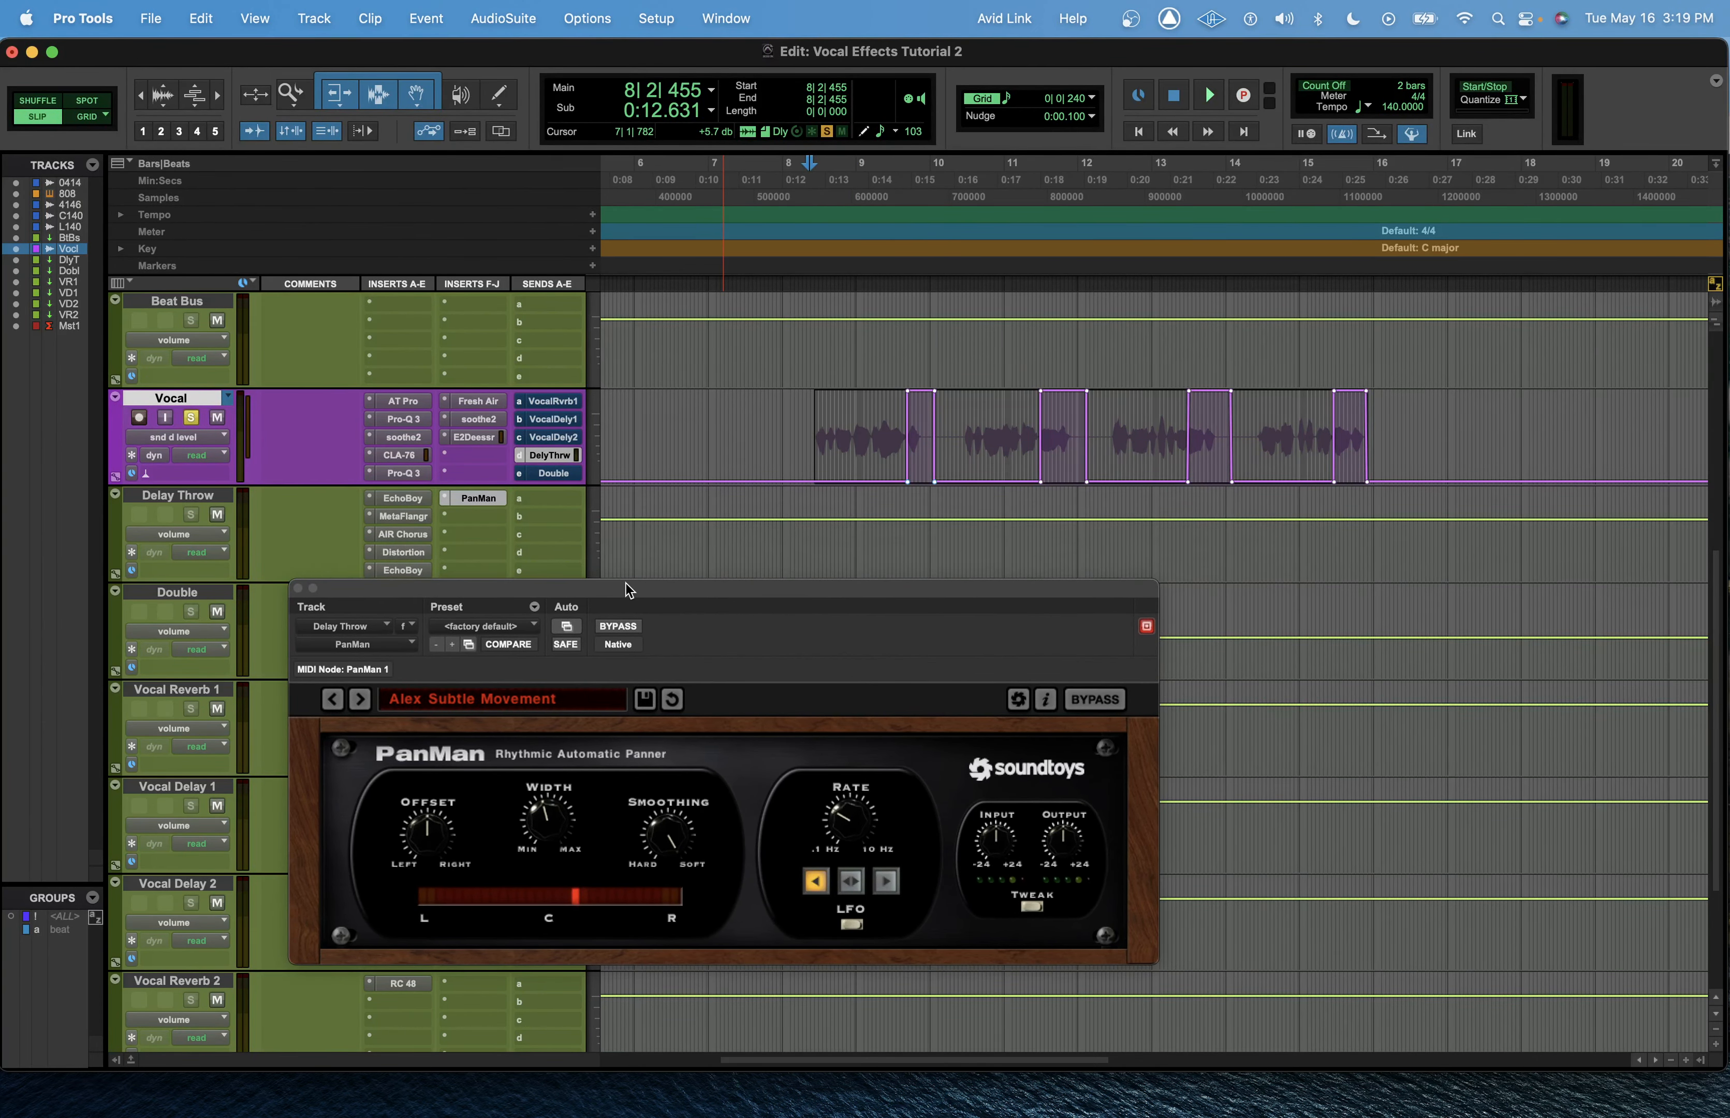
{"action": "key", "text": "super+equal"}
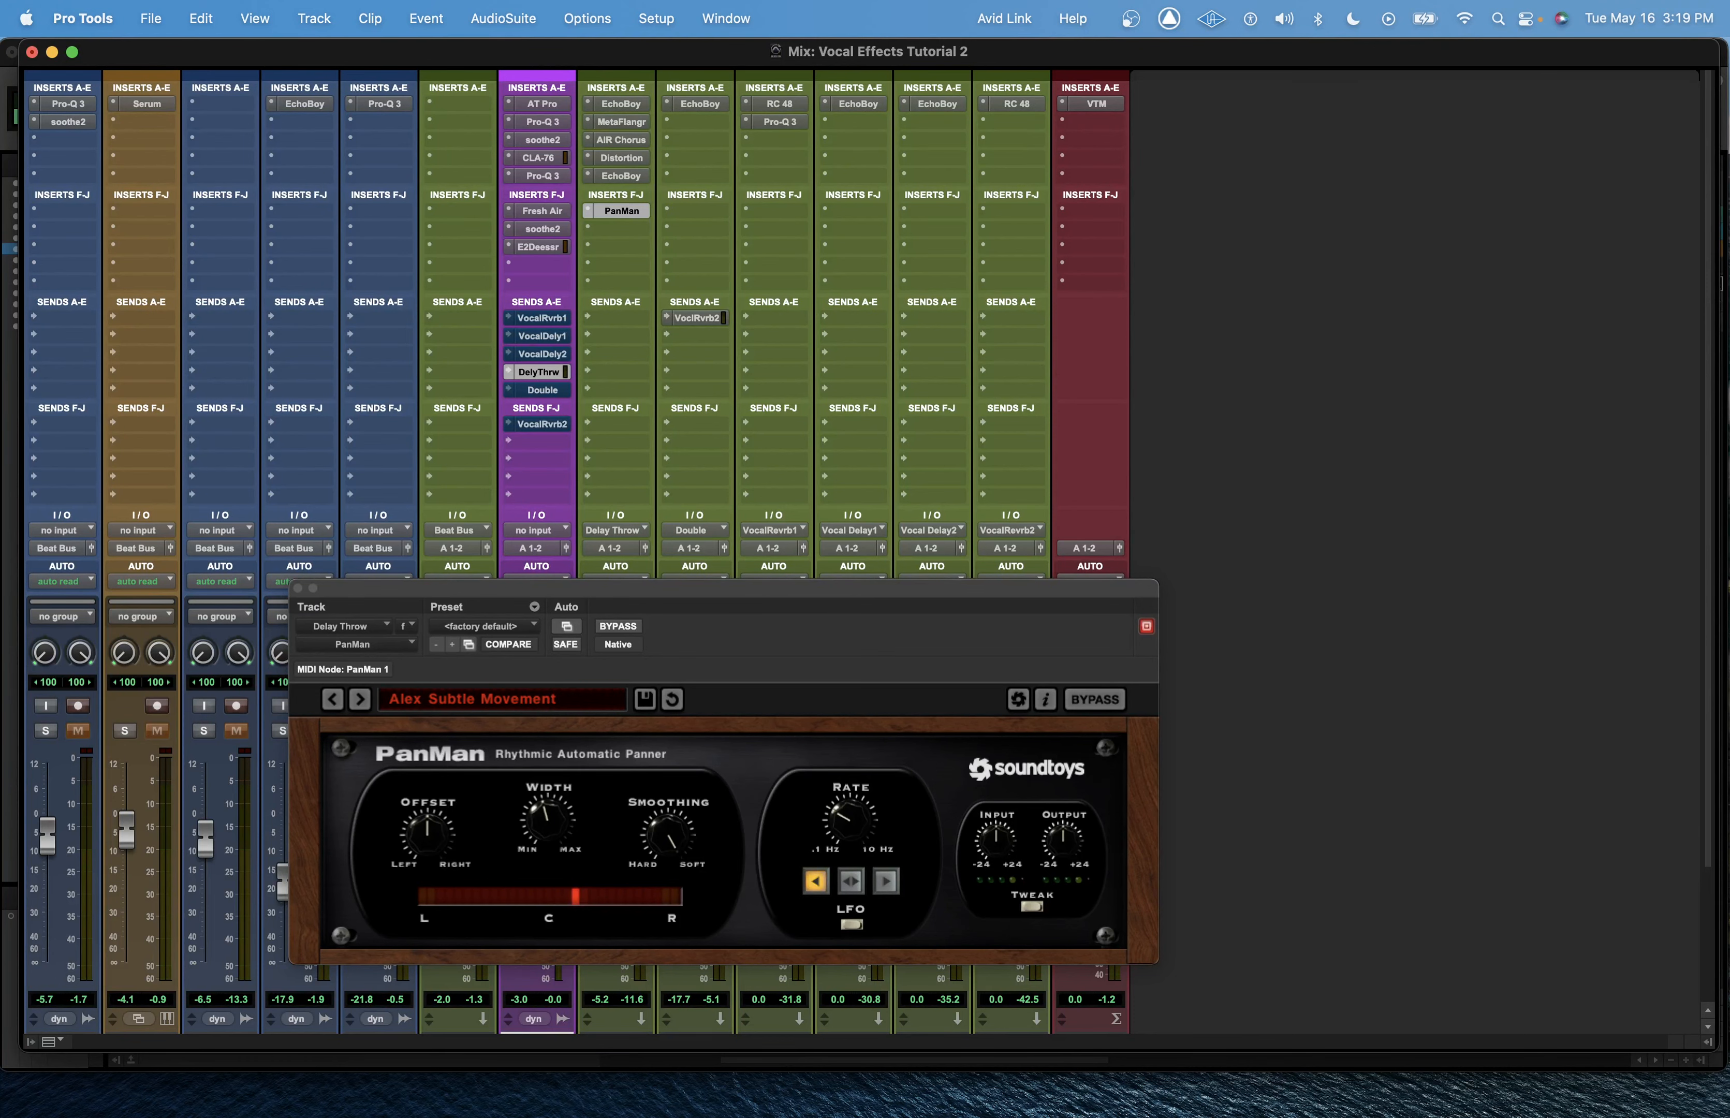
{"action": "left_click_drag", "start_coordinate": [461, 585], "coordinate": [508, 351]}
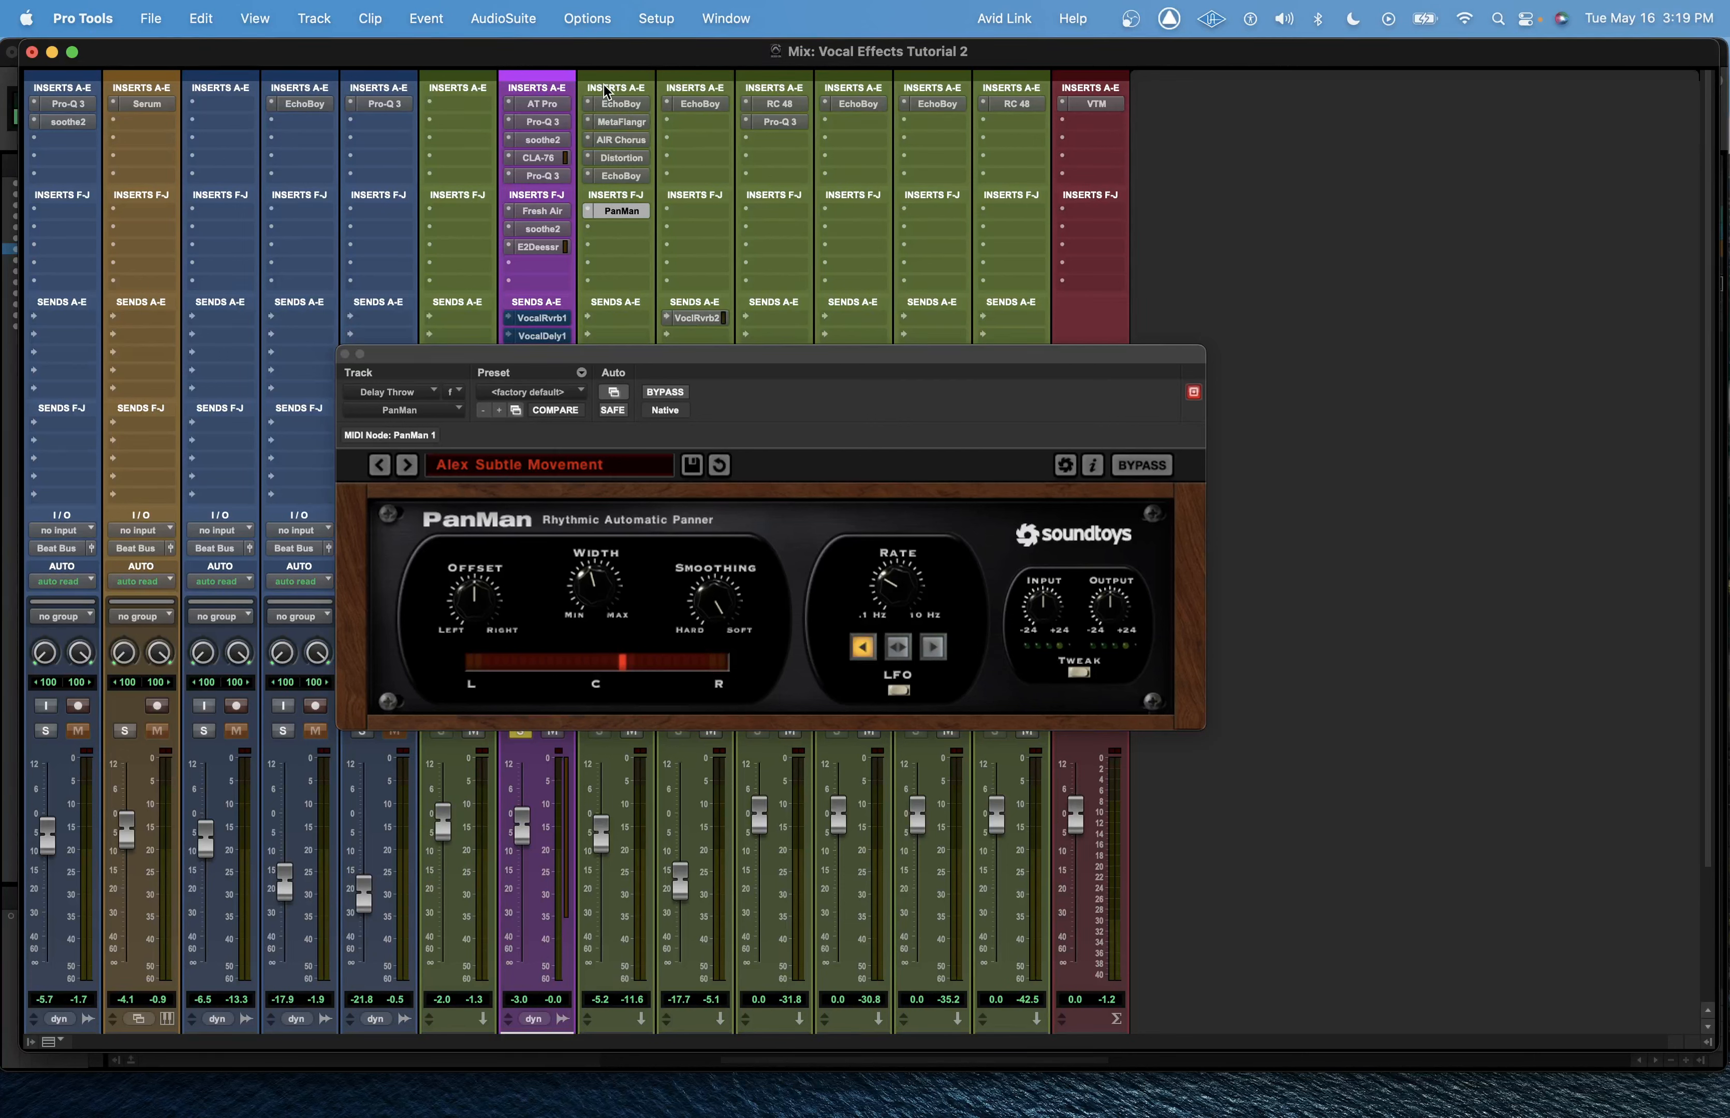
Step: Return to the Edit window, close PanMan and play the soloed vocal from just before its clip
{"action": "key", "text": "super+equal"}
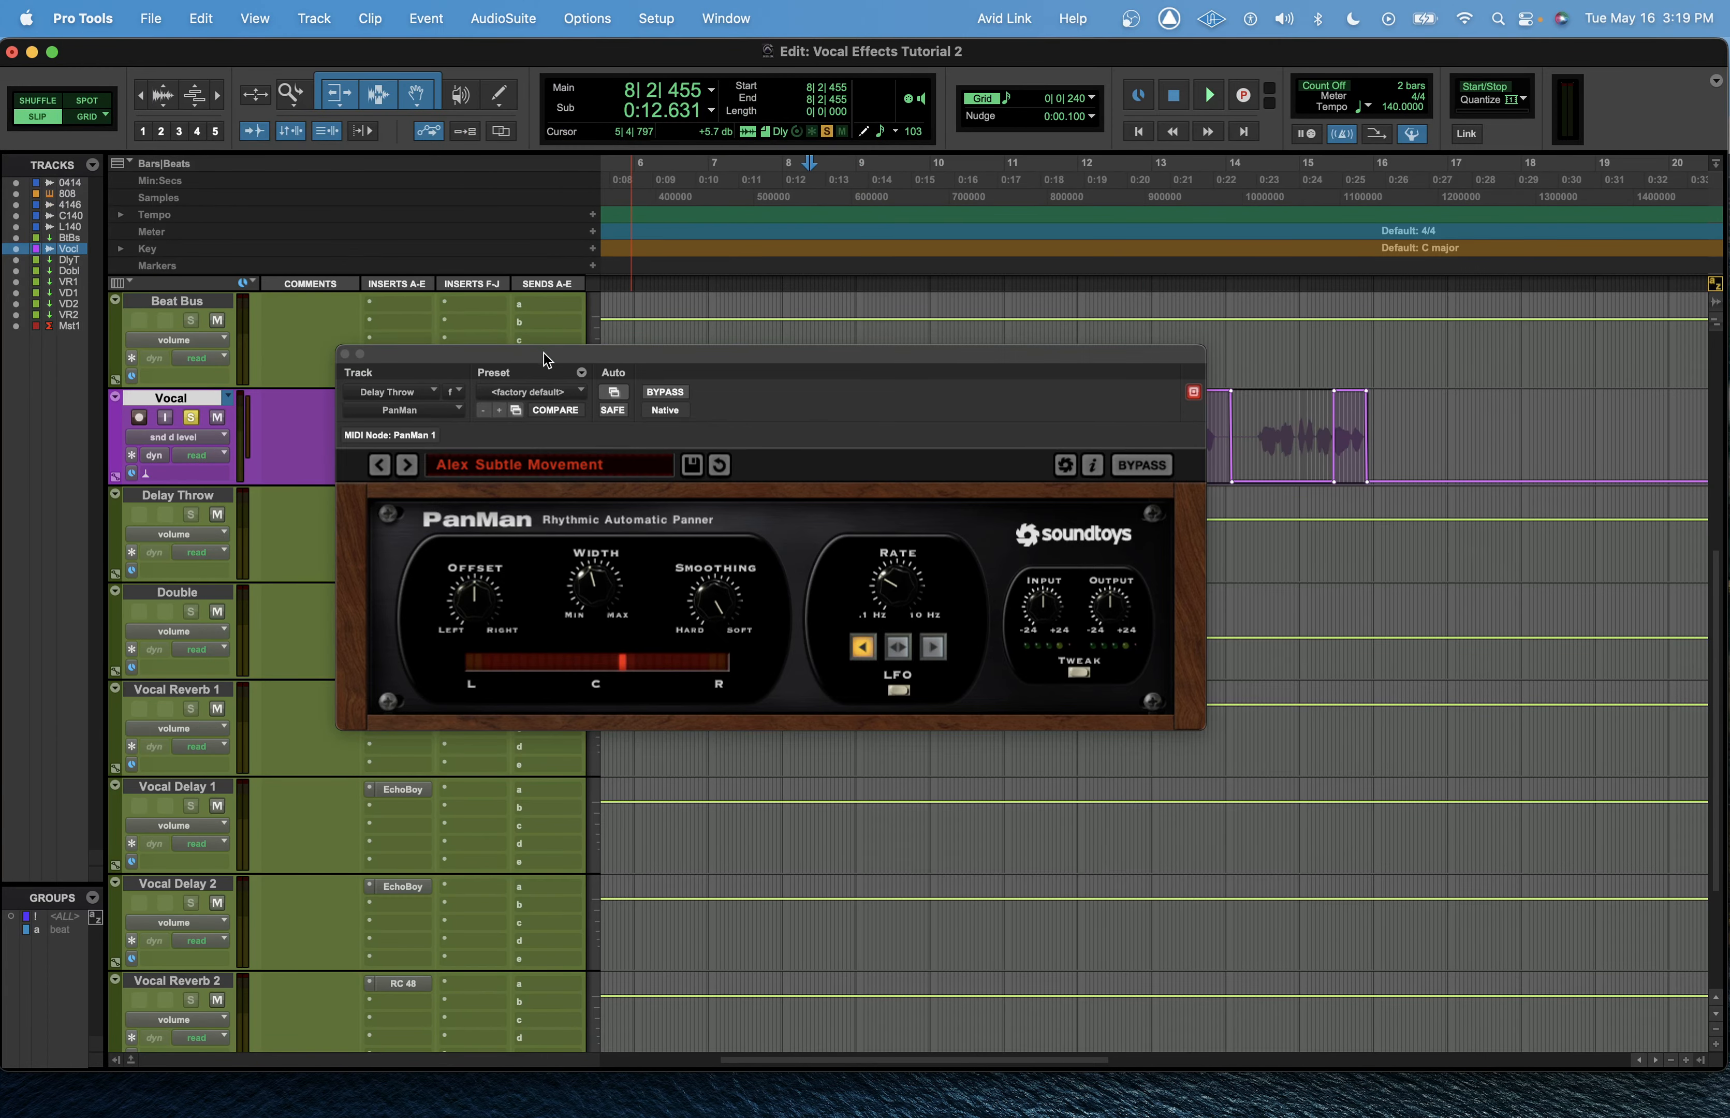
{"action": "left_click_drag", "start_coordinate": [543, 353], "coordinate": [721, 512]}
{"action": "left_click", "coordinate": [522, 514]}
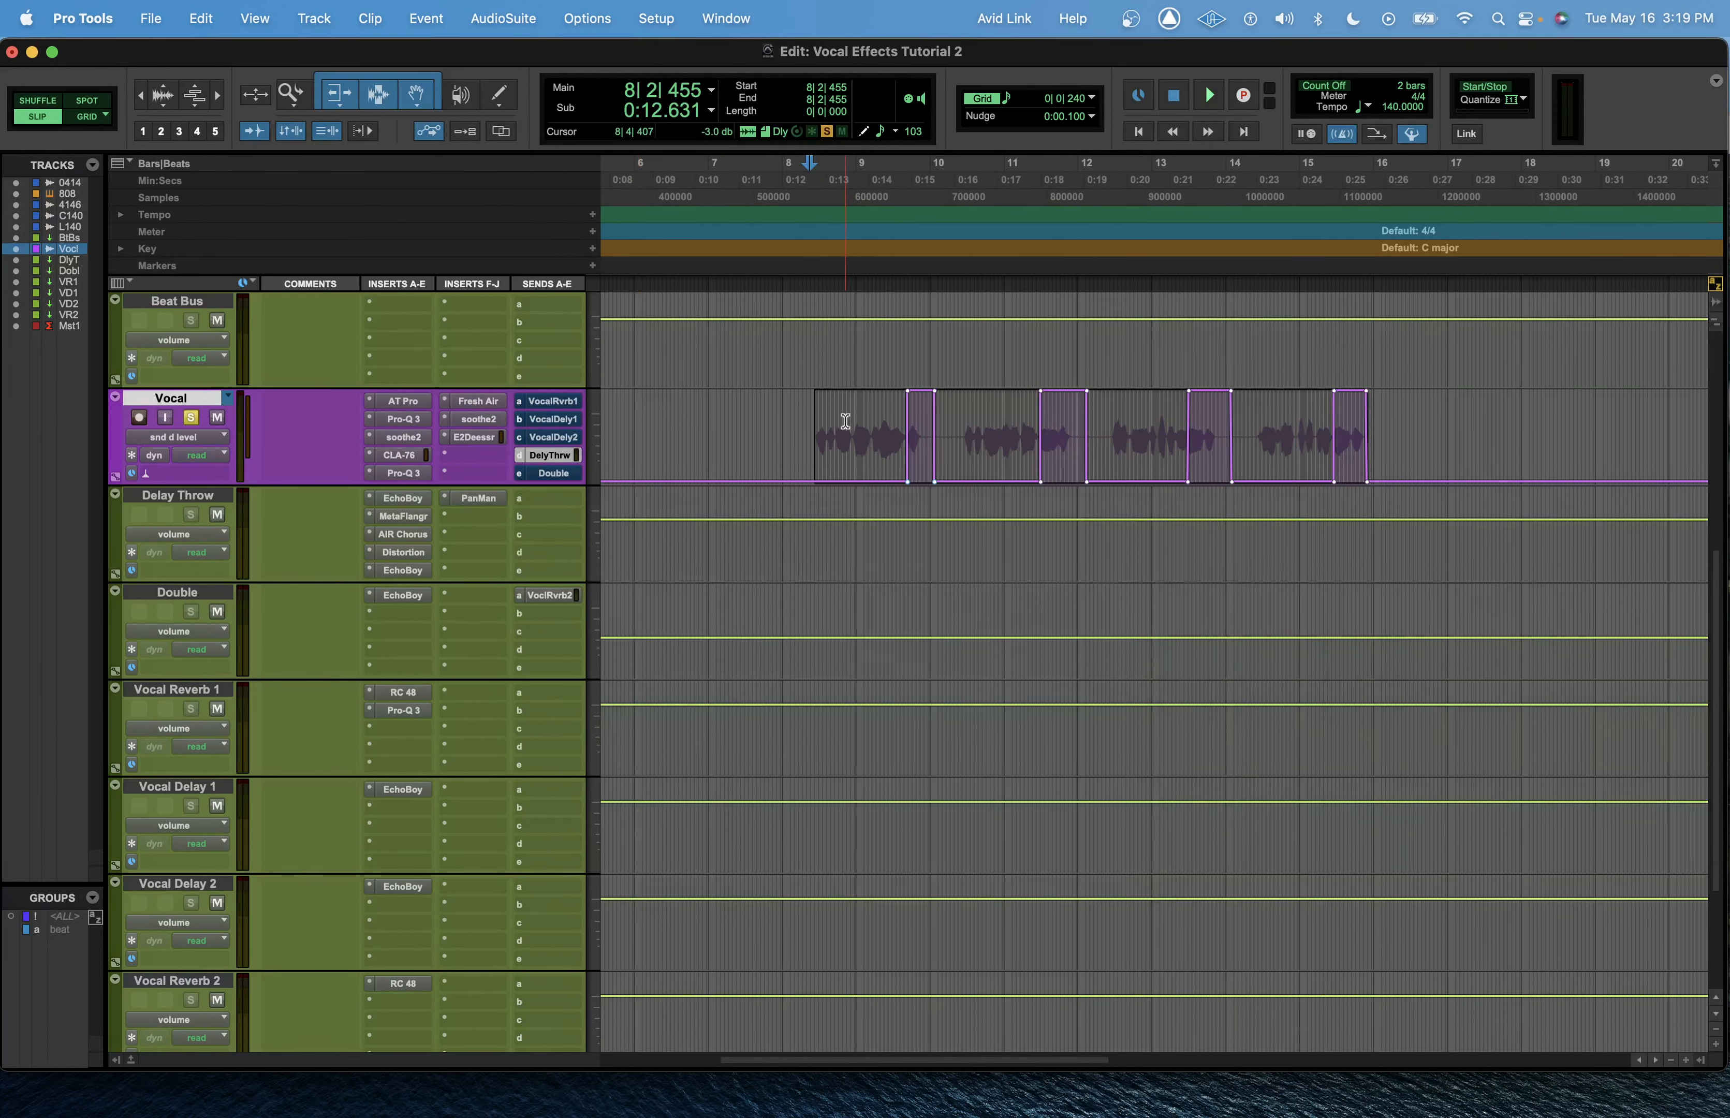
{"action": "left_click", "coordinate": [808, 418]}
{"action": "key", "text": "space"}
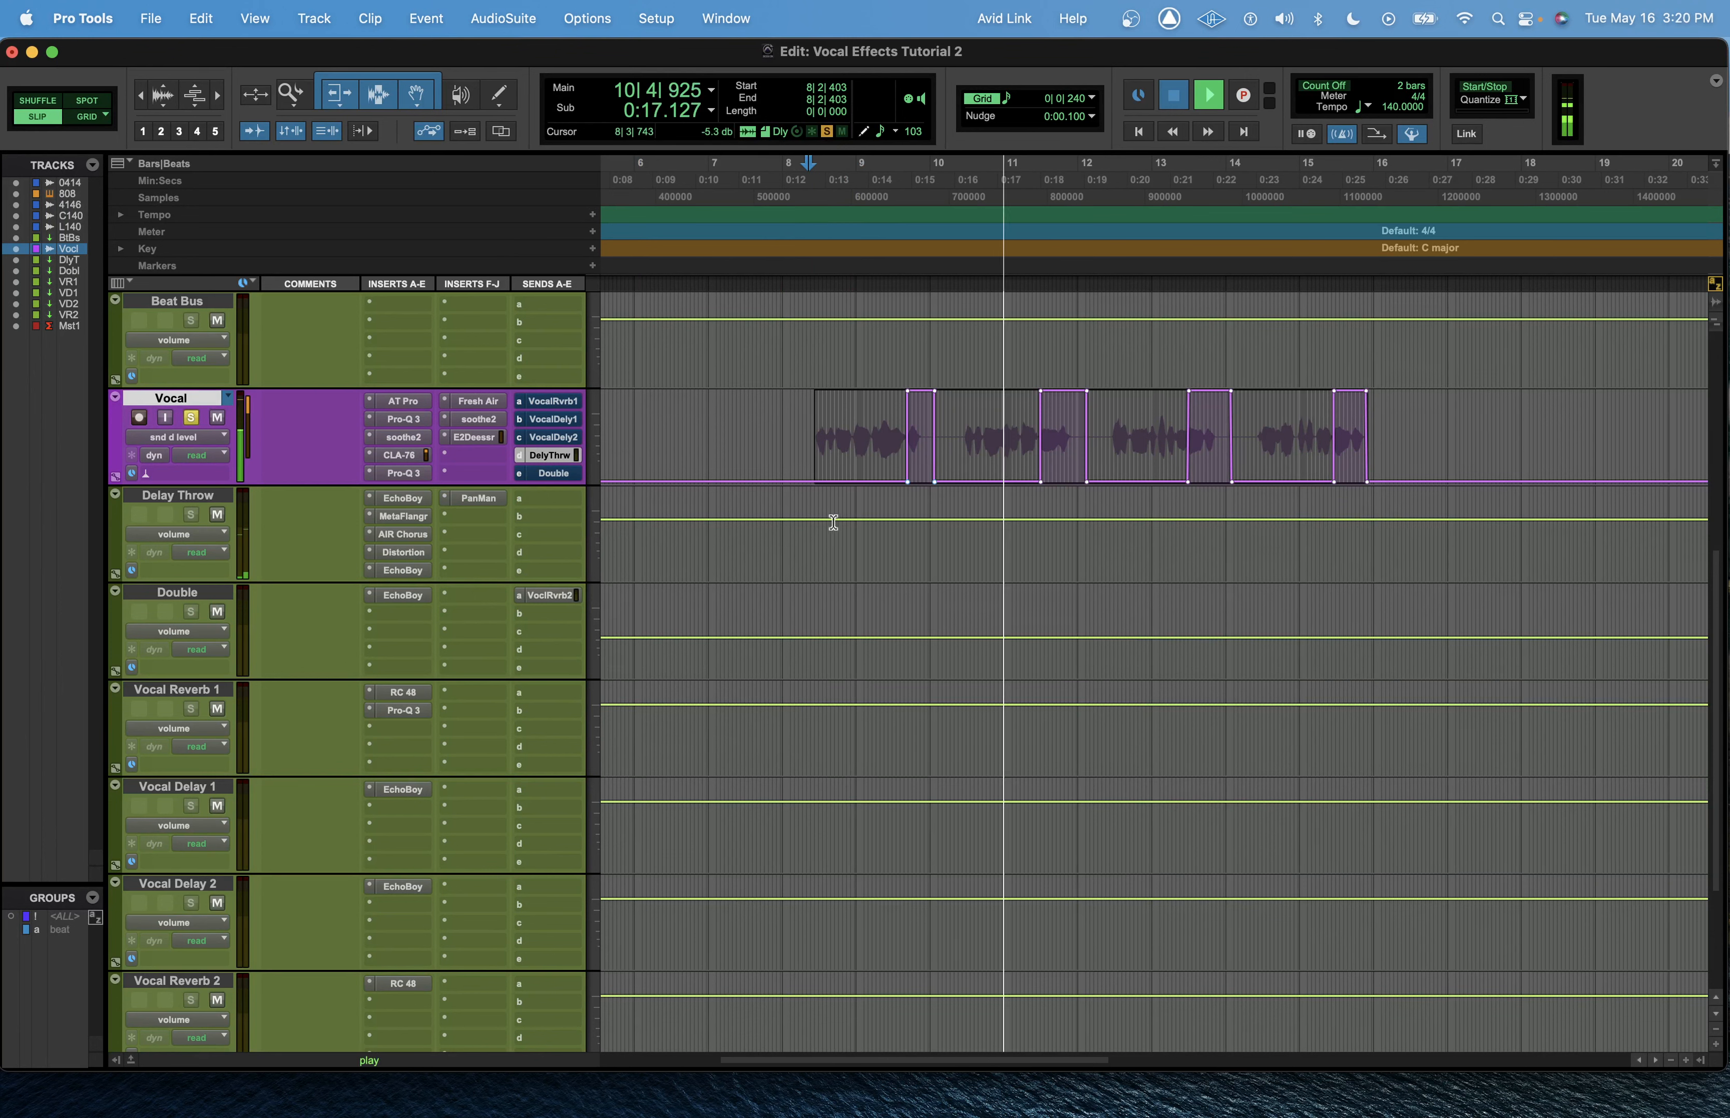
{"action": "key", "text": "space"}
Step: Try raising the Delay Throw volume automation across the vocal phrases, from about bar 7 to bar 17
{"action": "left_click_drag", "start_coordinate": [1433, 521], "coordinate": [718, 509]}
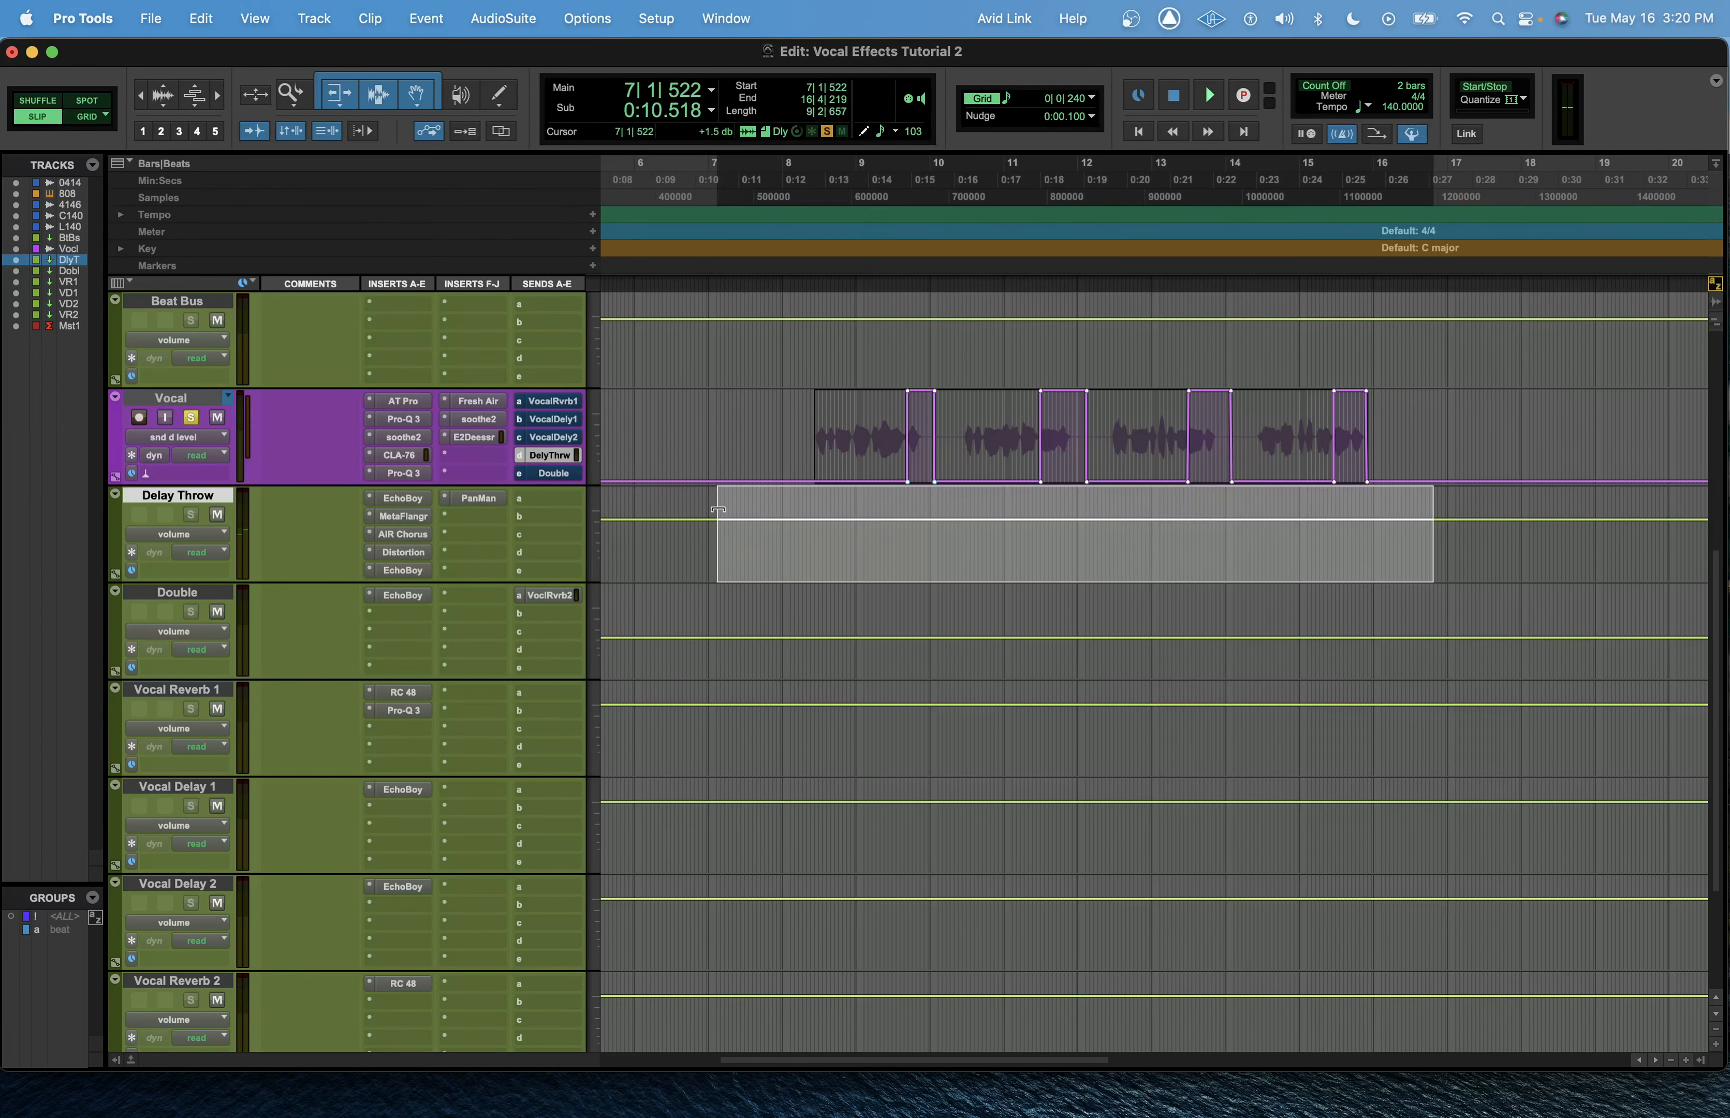
{"action": "left_click_drag", "start_coordinate": [850, 518], "coordinate": [851, 505]}
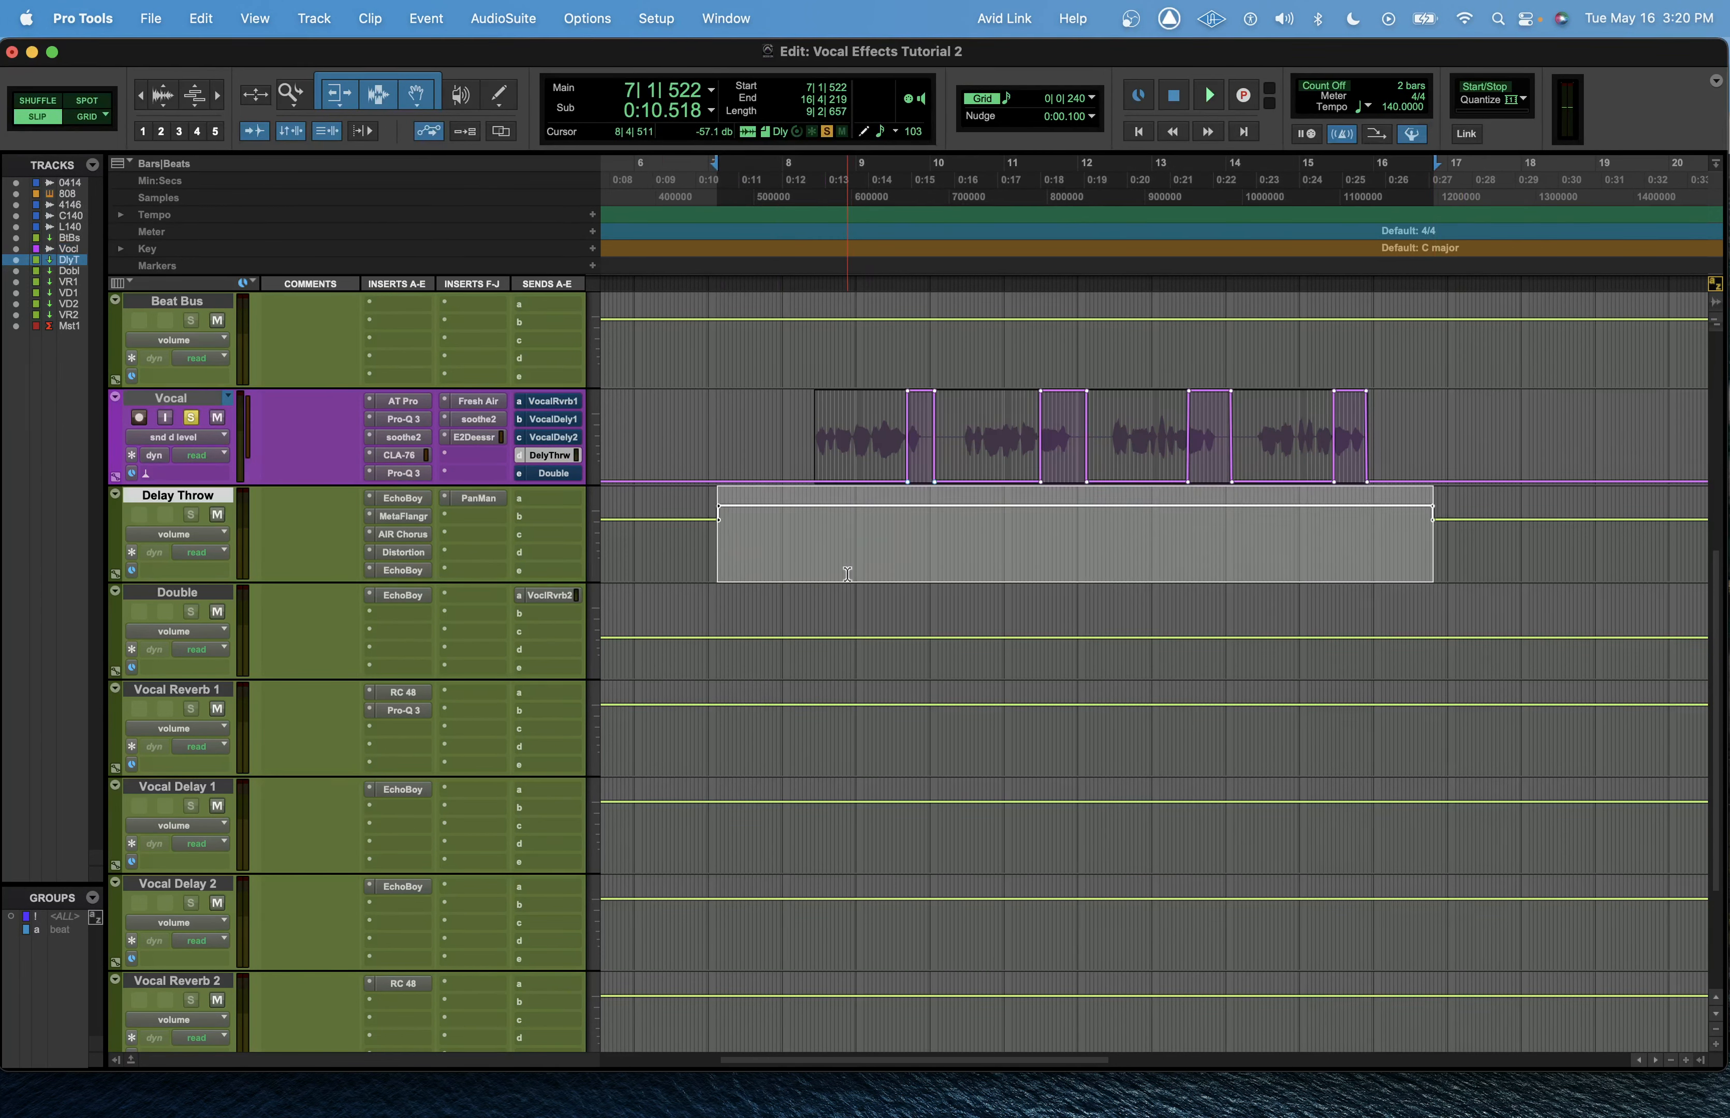
{"action": "left_click", "coordinate": [821, 539]}
Step: Unsolo the Vocal track and play the full mix from the second vocal phrase
{"action": "left_click", "coordinate": [190, 417]}
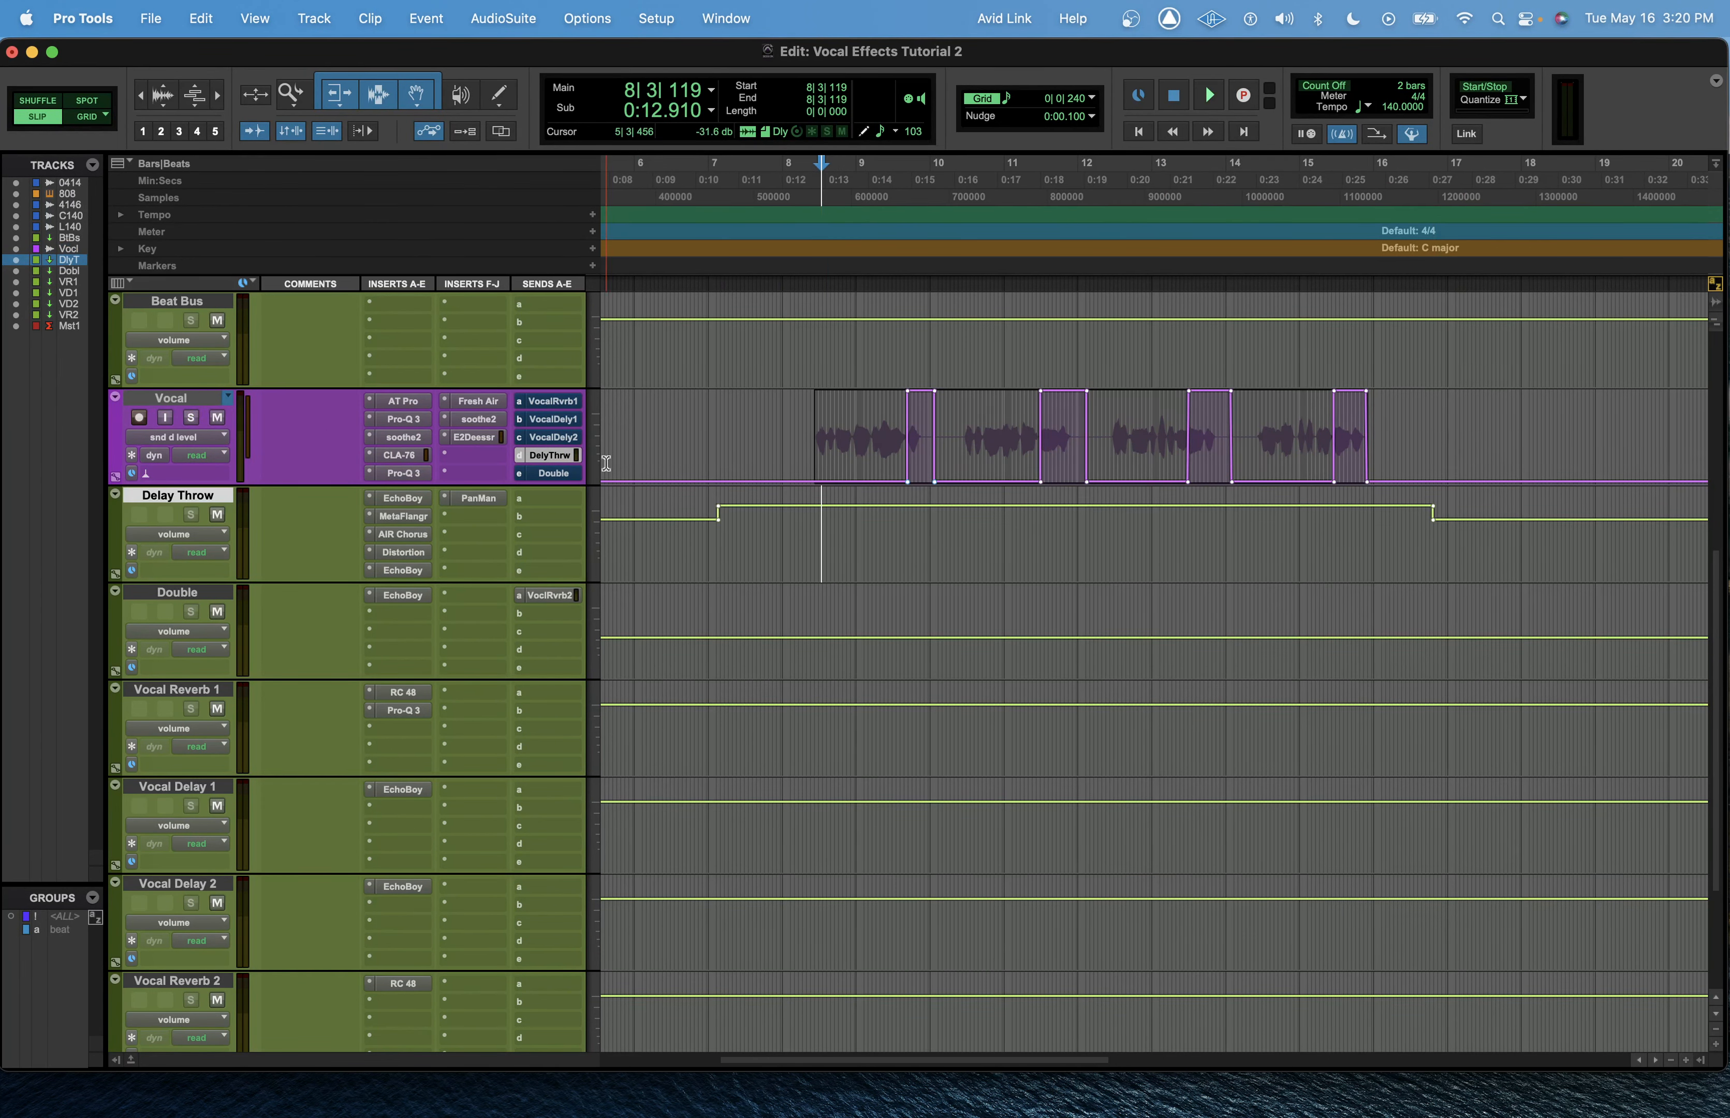
{"action": "left_click", "coordinate": [984, 516]}
{"action": "key", "text": "space"}
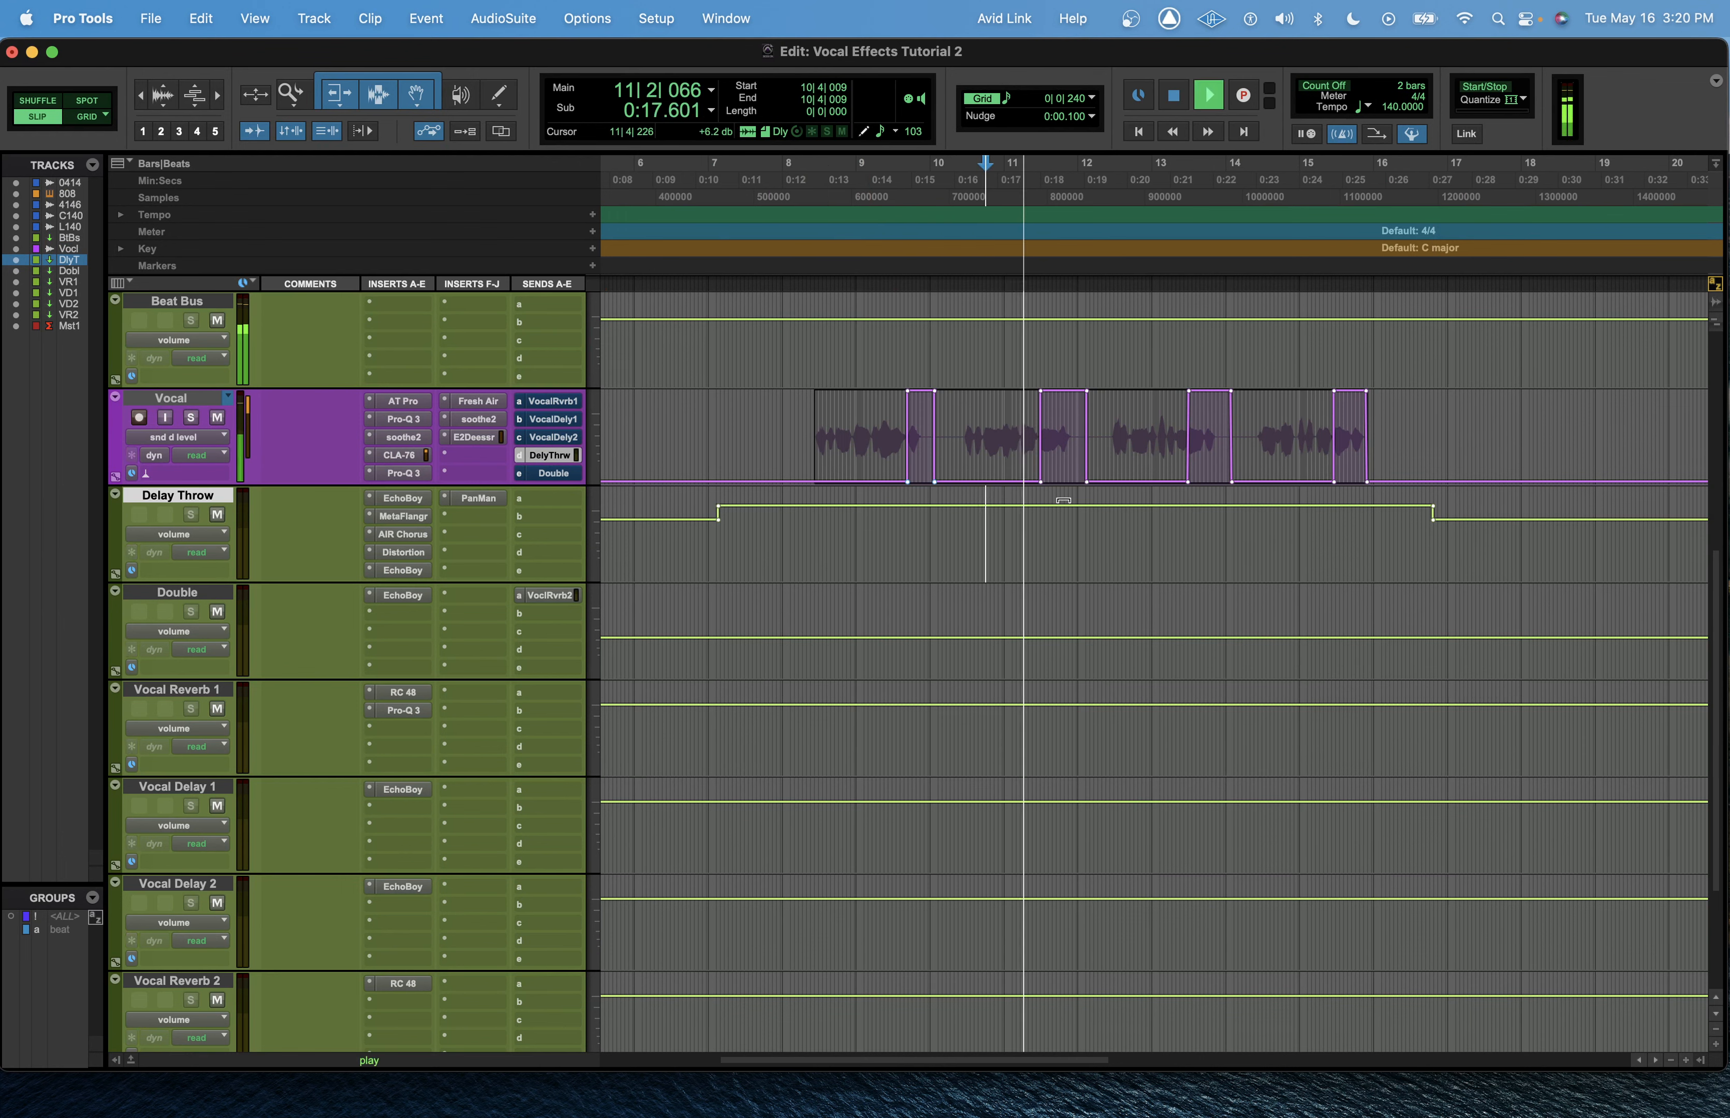
Step: Try lower levels for the raised Delay Throw volume section while playing from bar 13, and clear the automation over that range
{"action": "left_click_drag", "start_coordinate": [1063, 500], "coordinate": [1063, 509]}
{"action": "left_click", "coordinate": [1172, 532]}
{"action": "key", "text": "space"}
{"action": "key", "text": "space"}
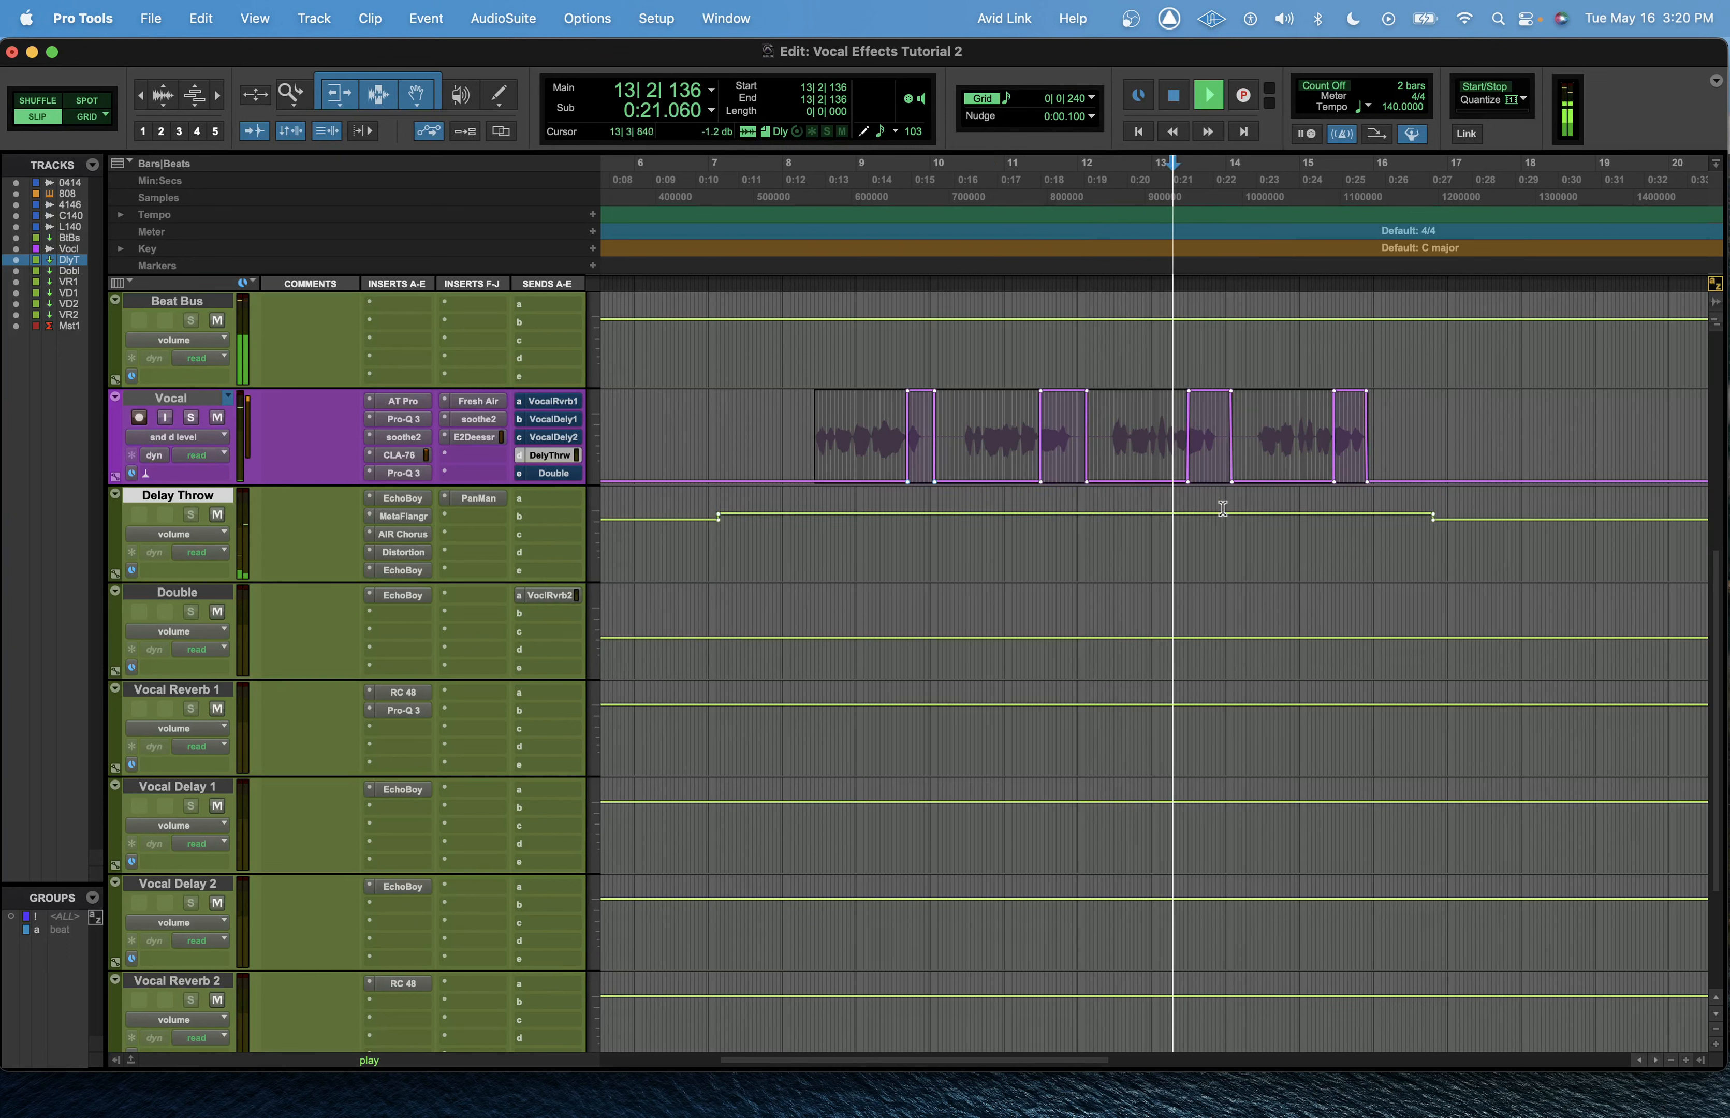
{"action": "left_click_drag", "start_coordinate": [1223, 514], "coordinate": [1227, 526]}
{"action": "key", "text": "space"}
{"action": "left_click_drag", "start_coordinate": [700, 549], "coordinate": [1459, 548]}
{"action": "key", "text": "Delete"}
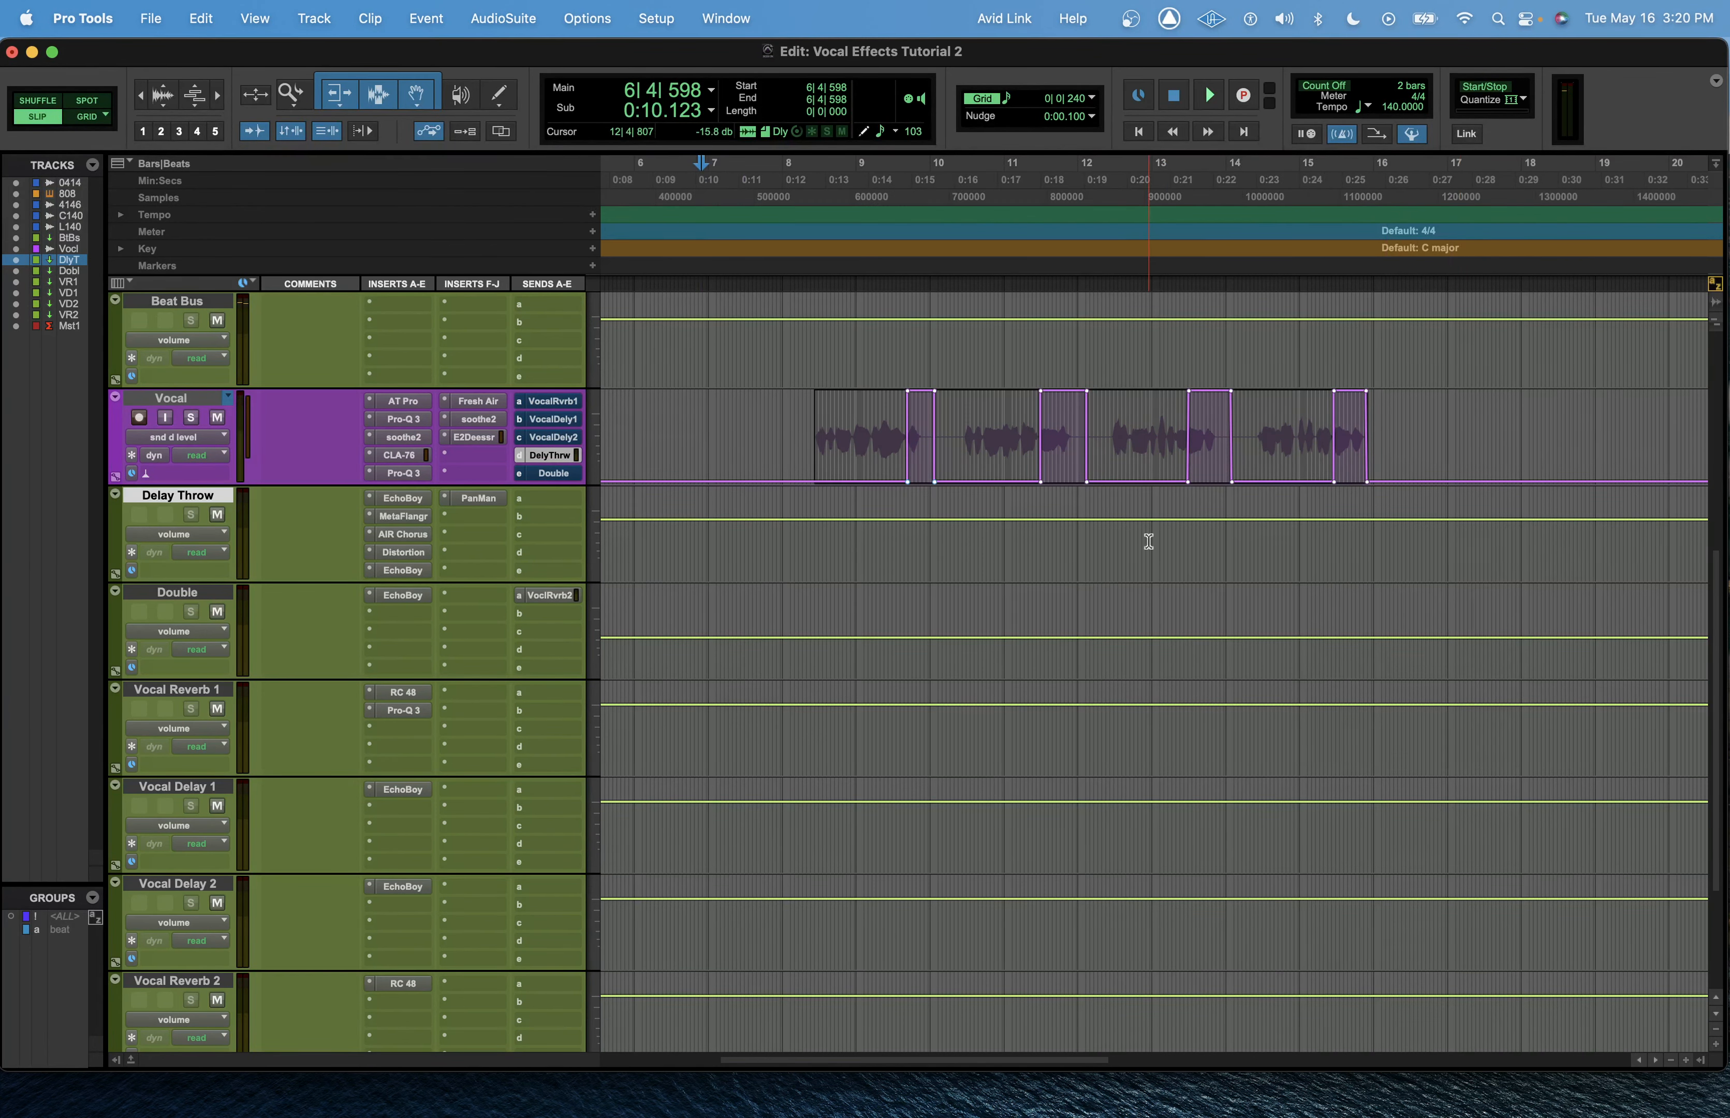
Step: Play the full mix from just before the vocal clip to hear the Delay Throw in context
{"action": "left_click", "coordinate": [806, 526]}
{"action": "key", "text": "space"}
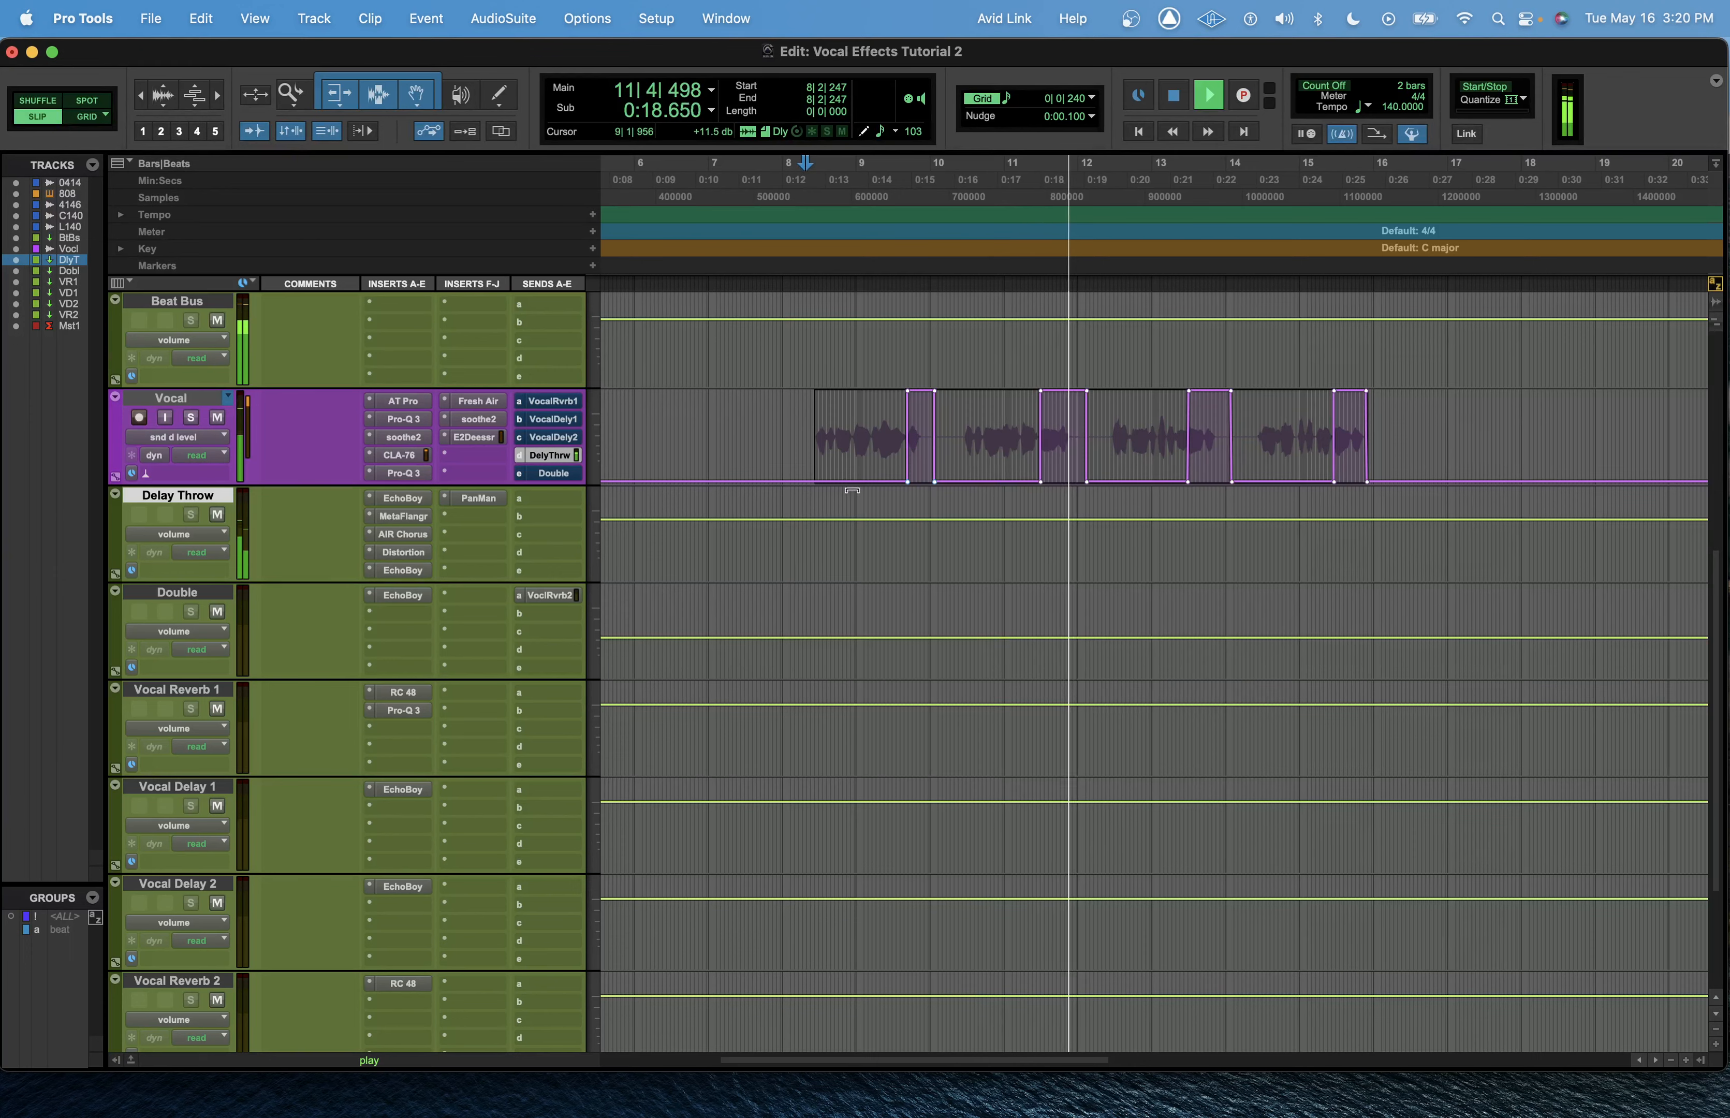
{"action": "key", "text": "space"}
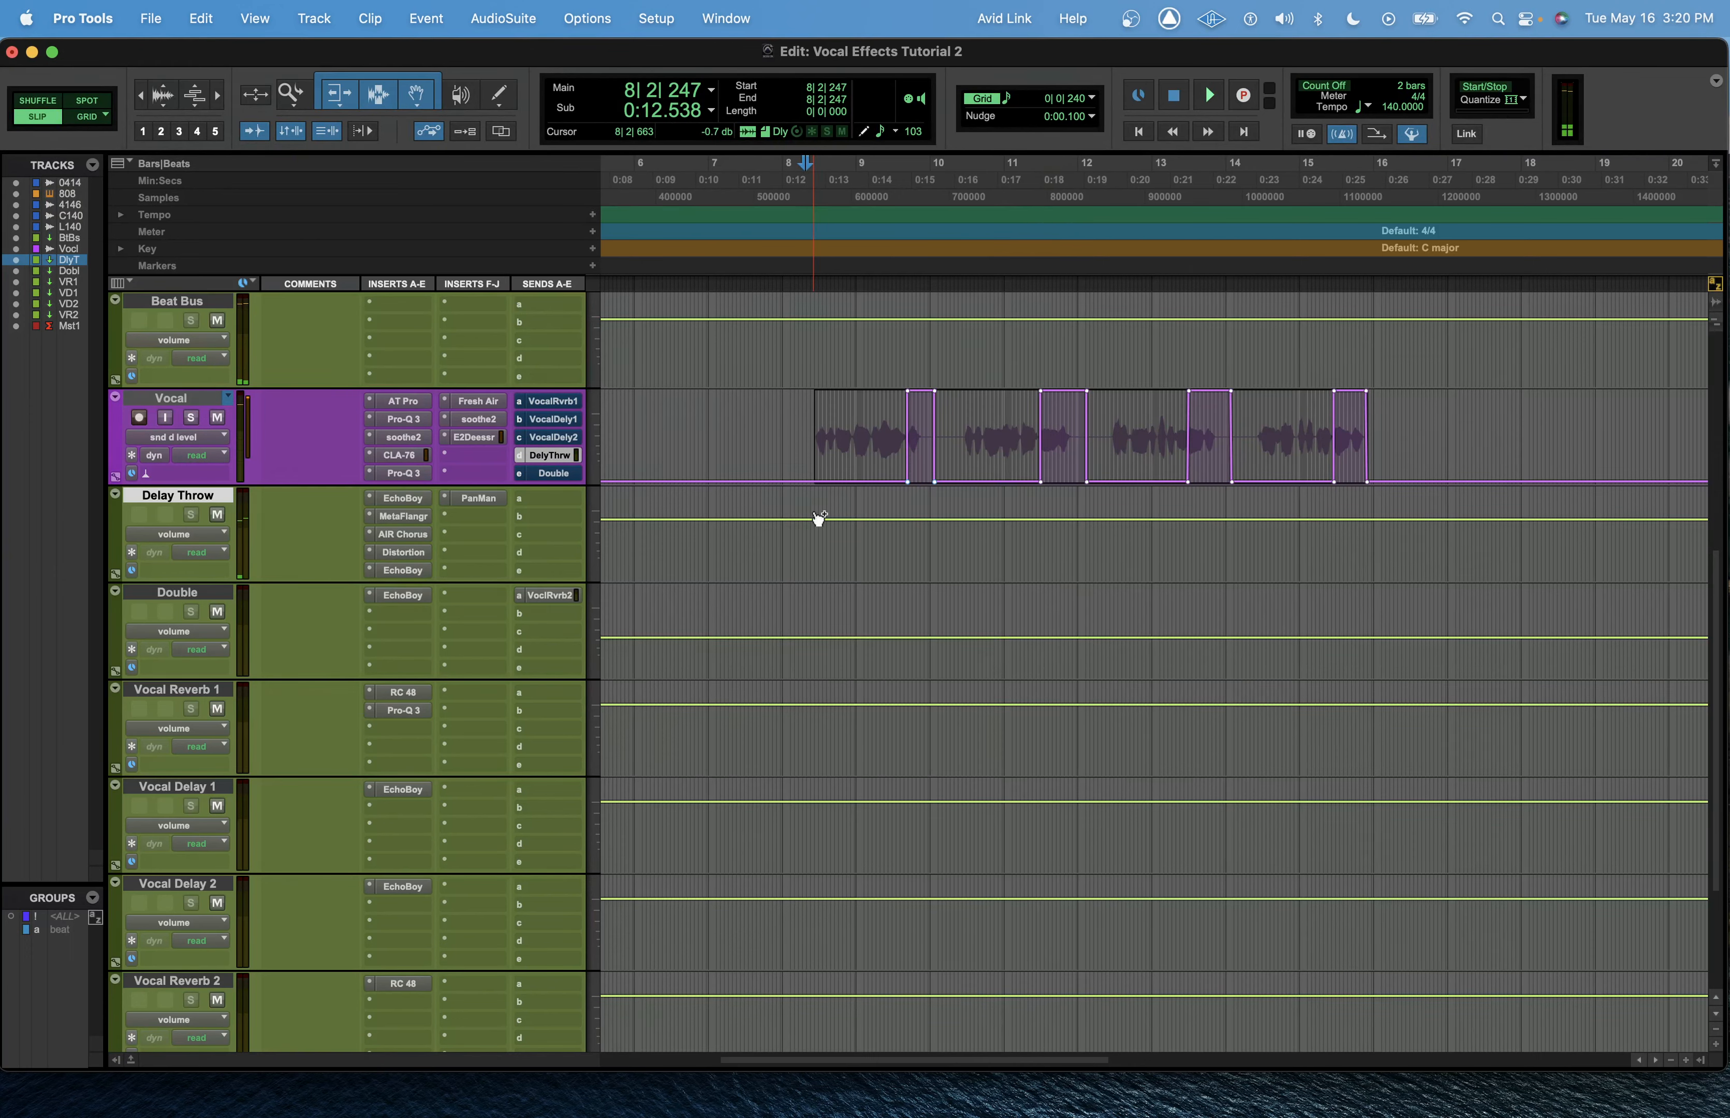
Step: Activate the Vocal track's remaining reverb, delay and double sends and play the full mix from just before the vocal clip
{"action": "key", "text": "super+equal"}
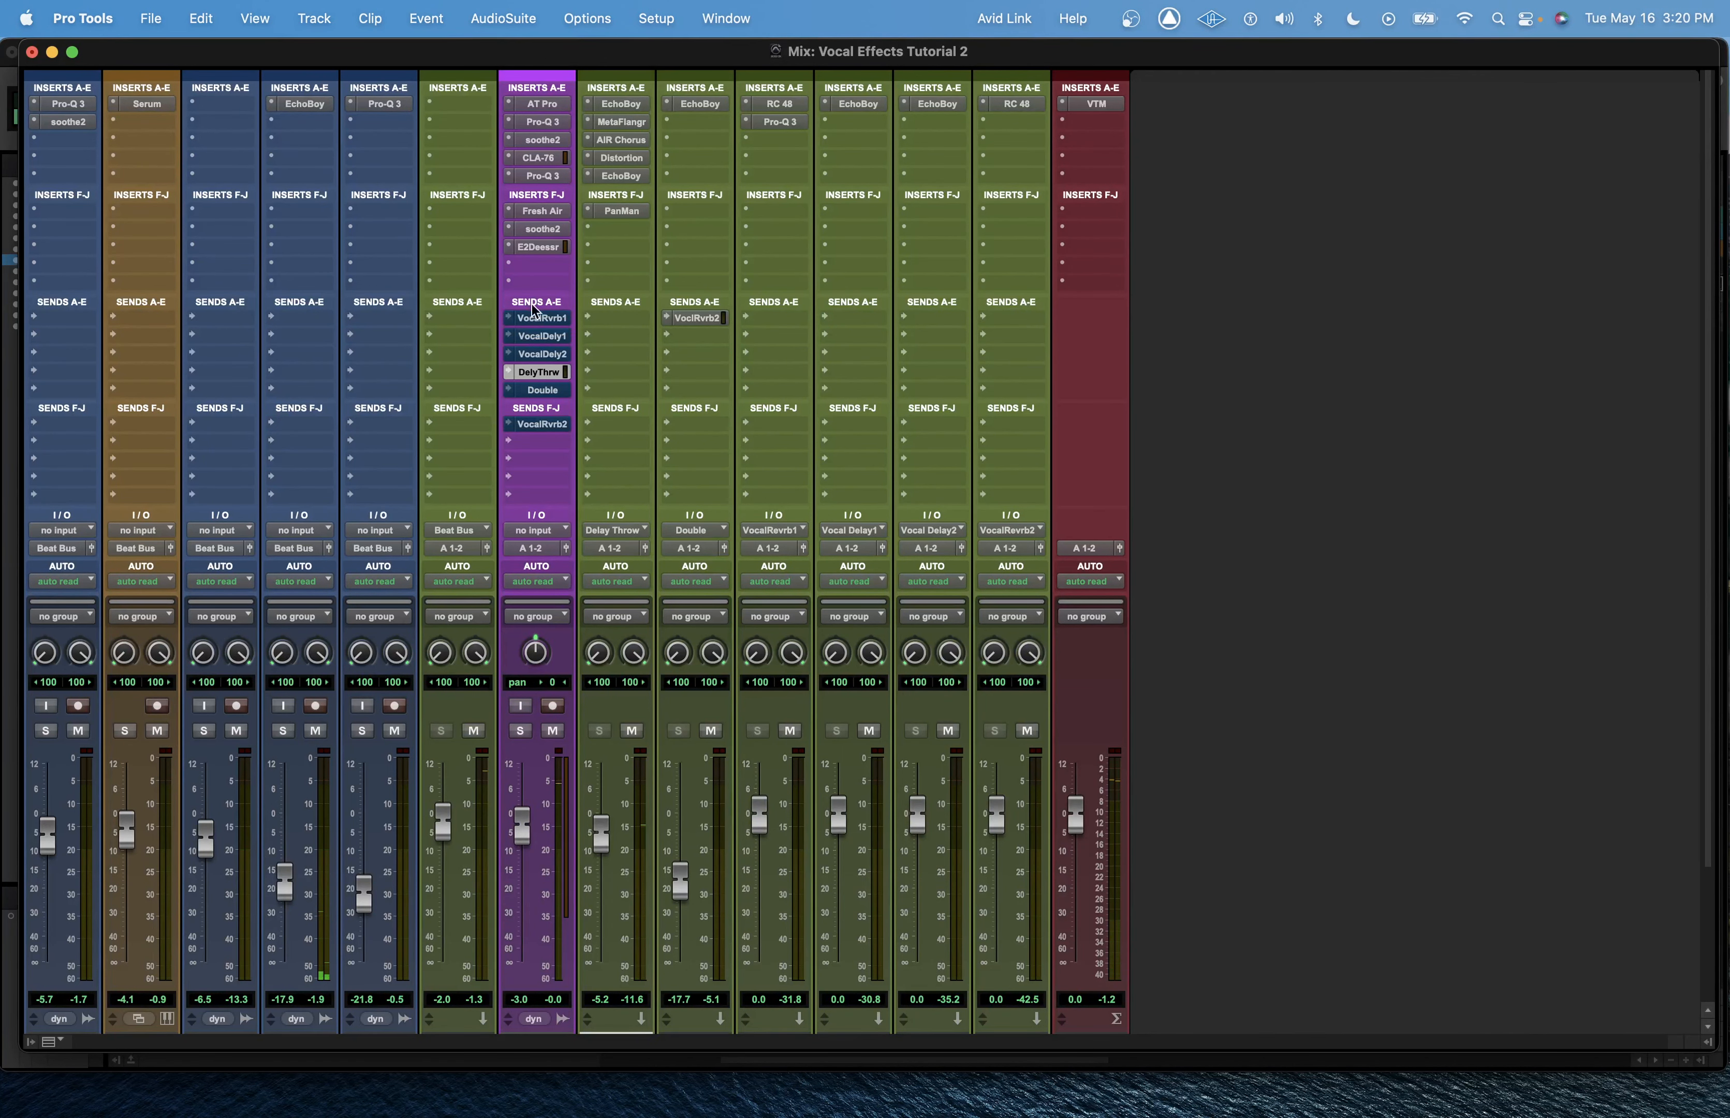
{"action": "left_click", "coordinate": [520, 730]}
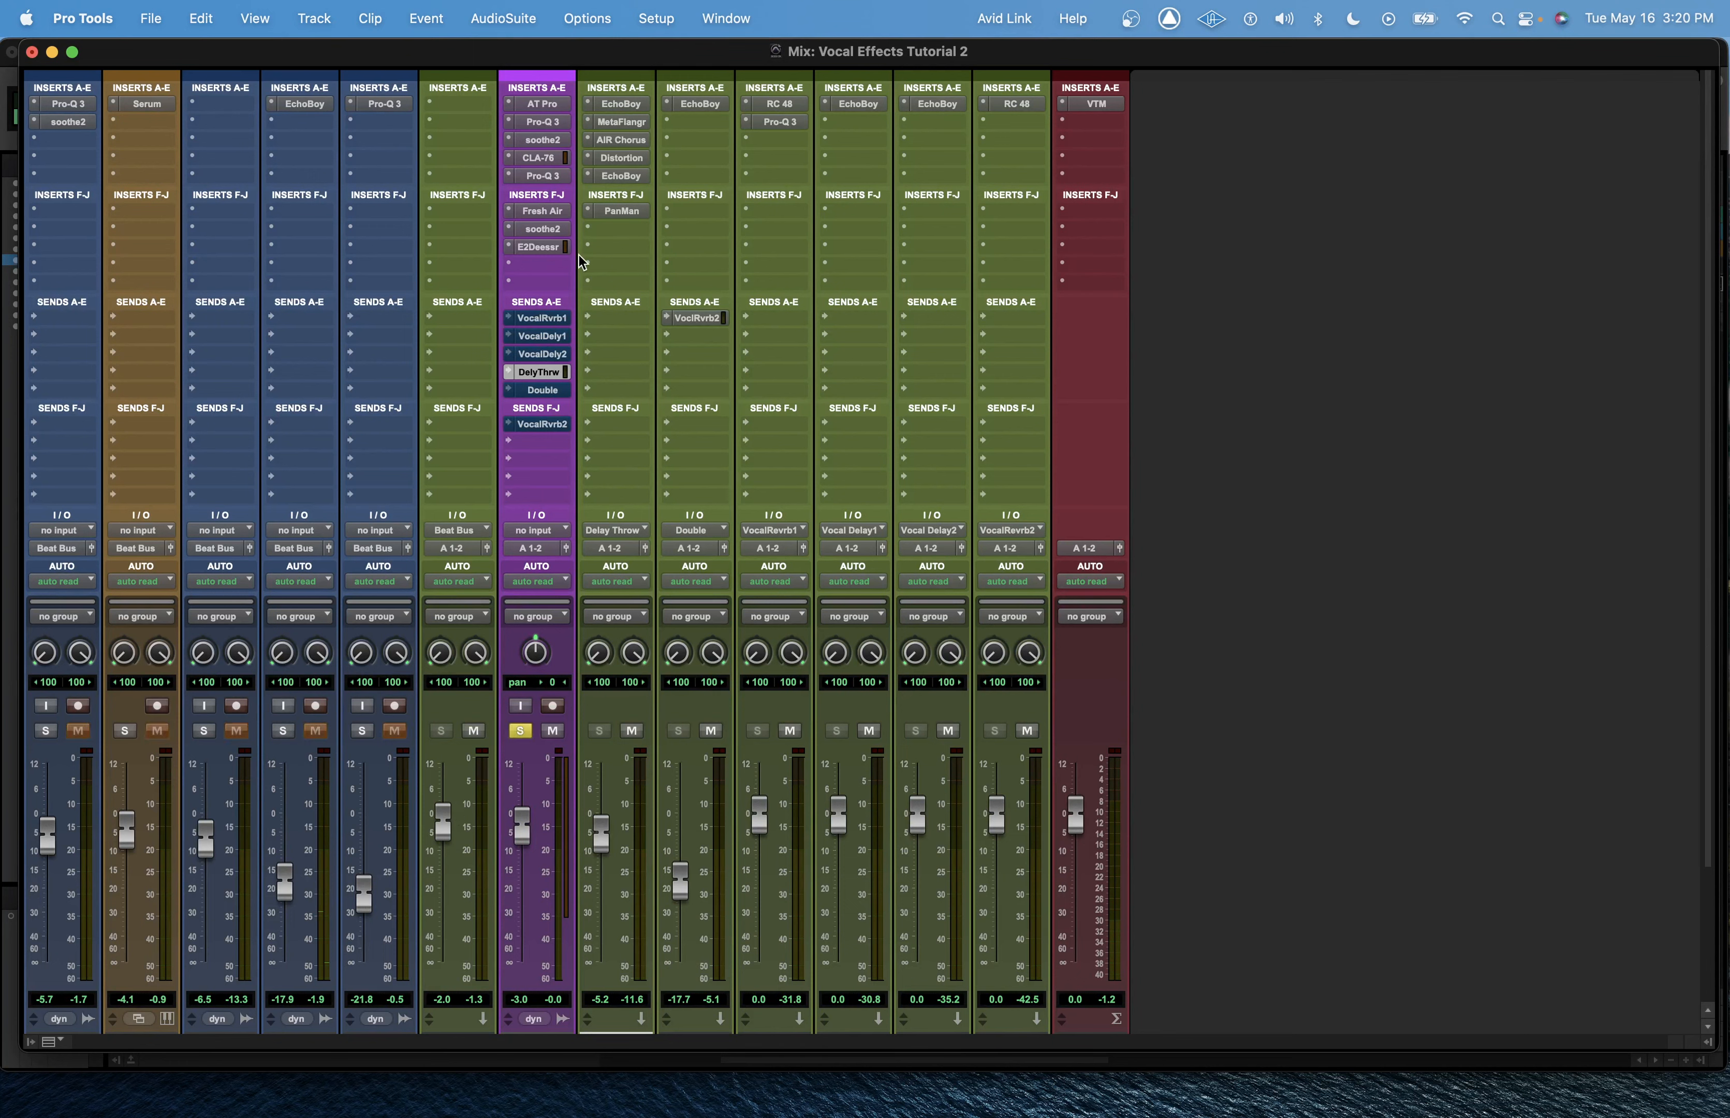
{"action": "left_click", "coordinate": [559, 318], "text": "shift+super"}
{"action": "key", "text": "super+equal"}
{"action": "key", "text": "space"}
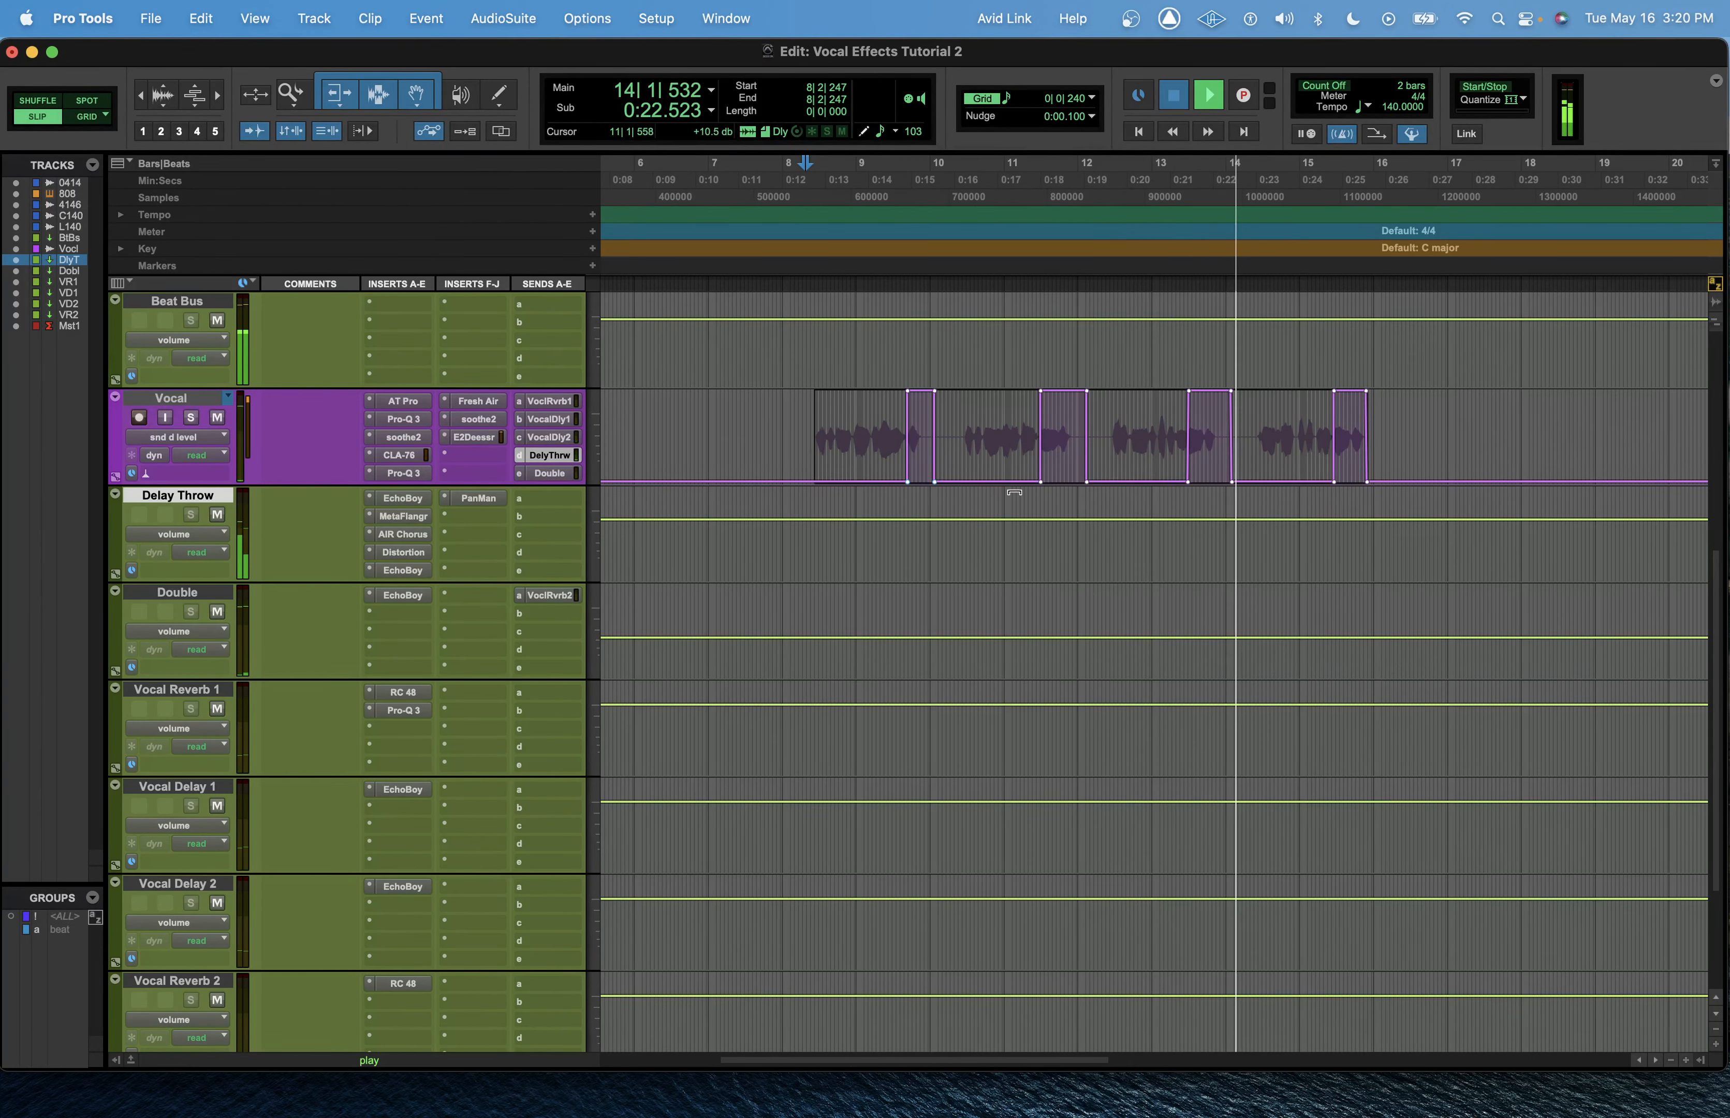
{"action": "key", "text": "space"}
Step: Review the Vocal sends in the Mix window and place the playback start at the vocal clip's beginning in the Edit window
{"action": "key", "text": "super+equal"}
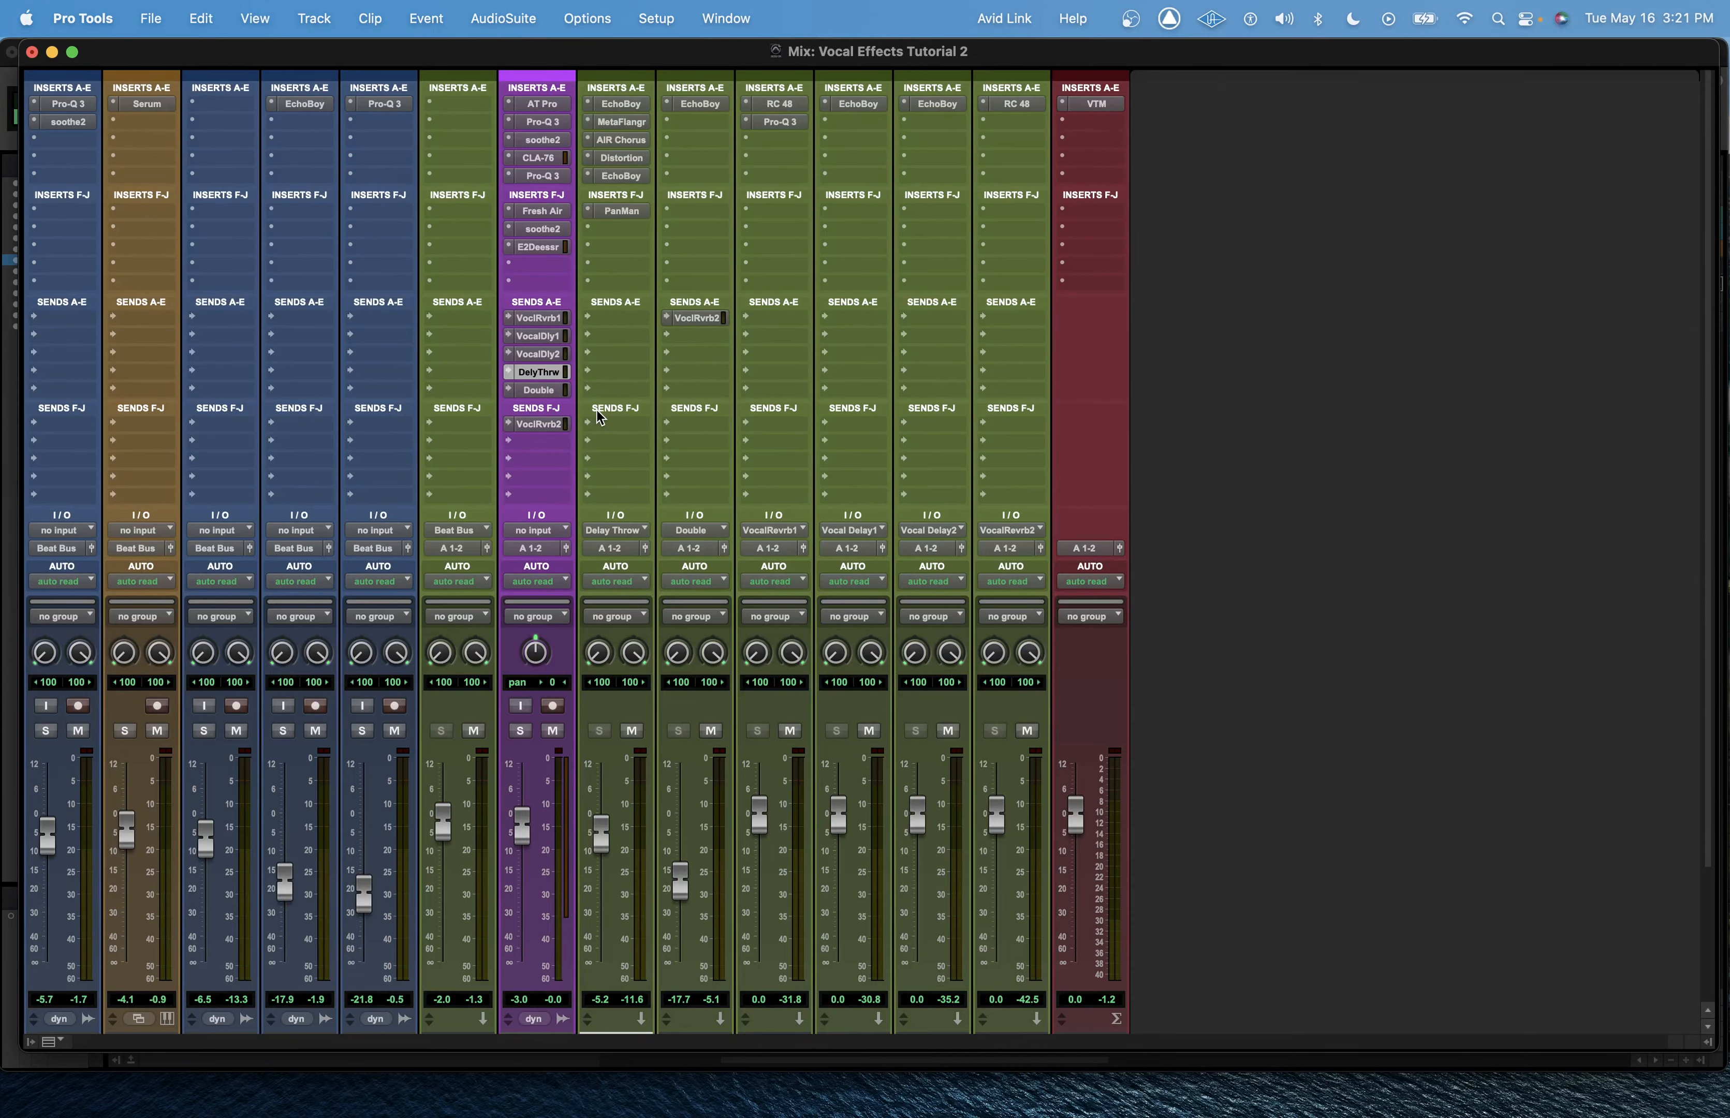
{"action": "key", "text": "super+equal"}
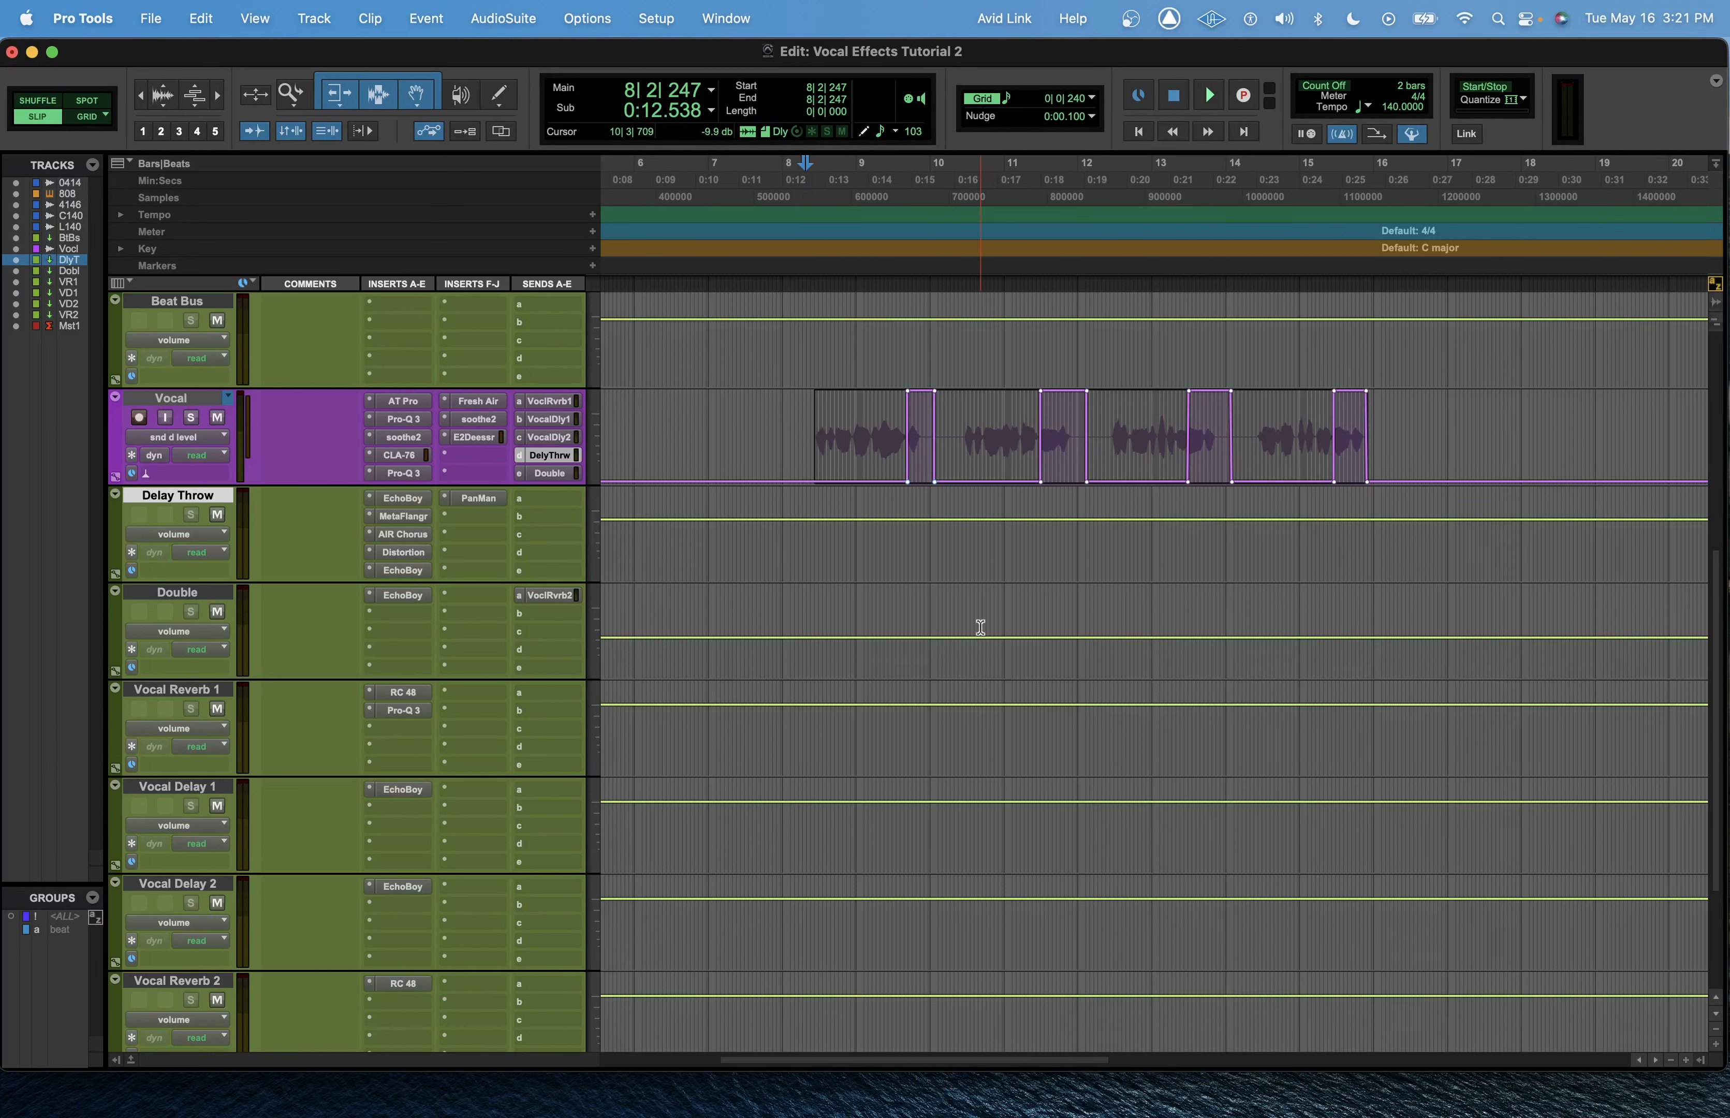
{"action": "left_click", "coordinate": [744, 539]}
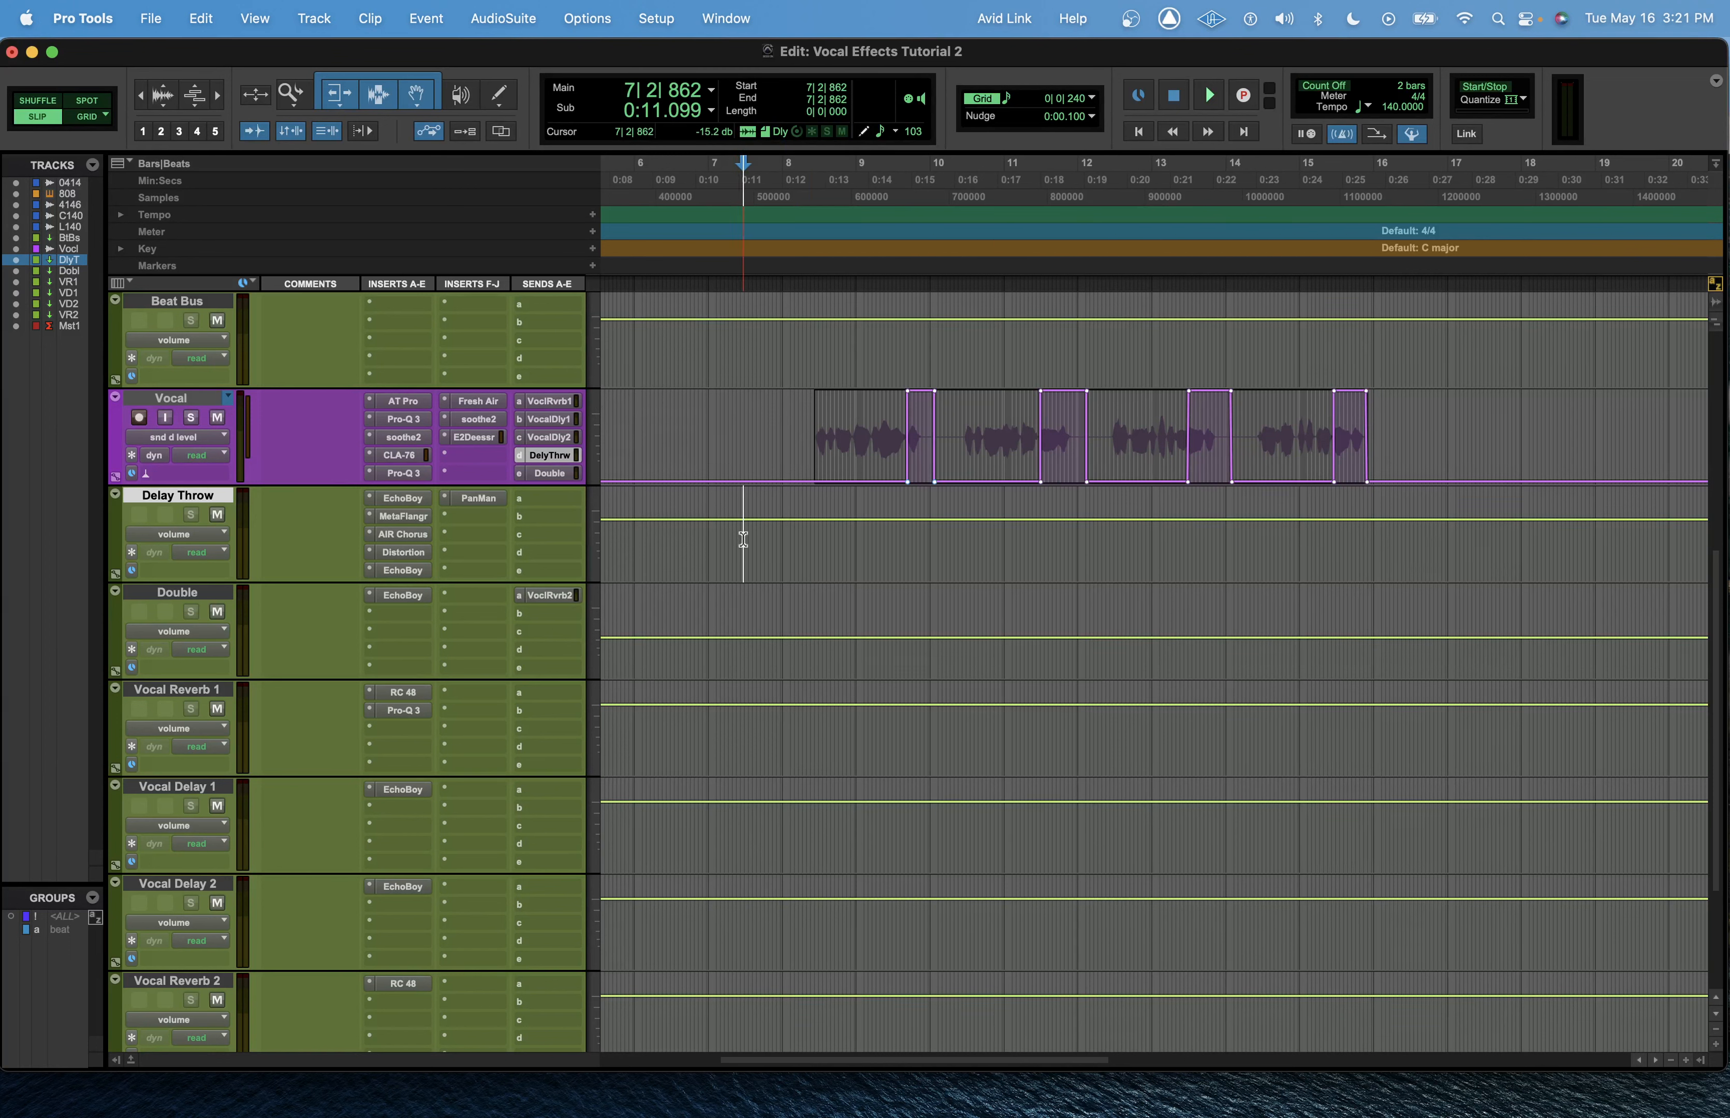
{"action": "left_click_drag", "start_coordinate": [745, 530], "coordinate": [817, 529]}
{"action": "left_click", "coordinate": [817, 529]}
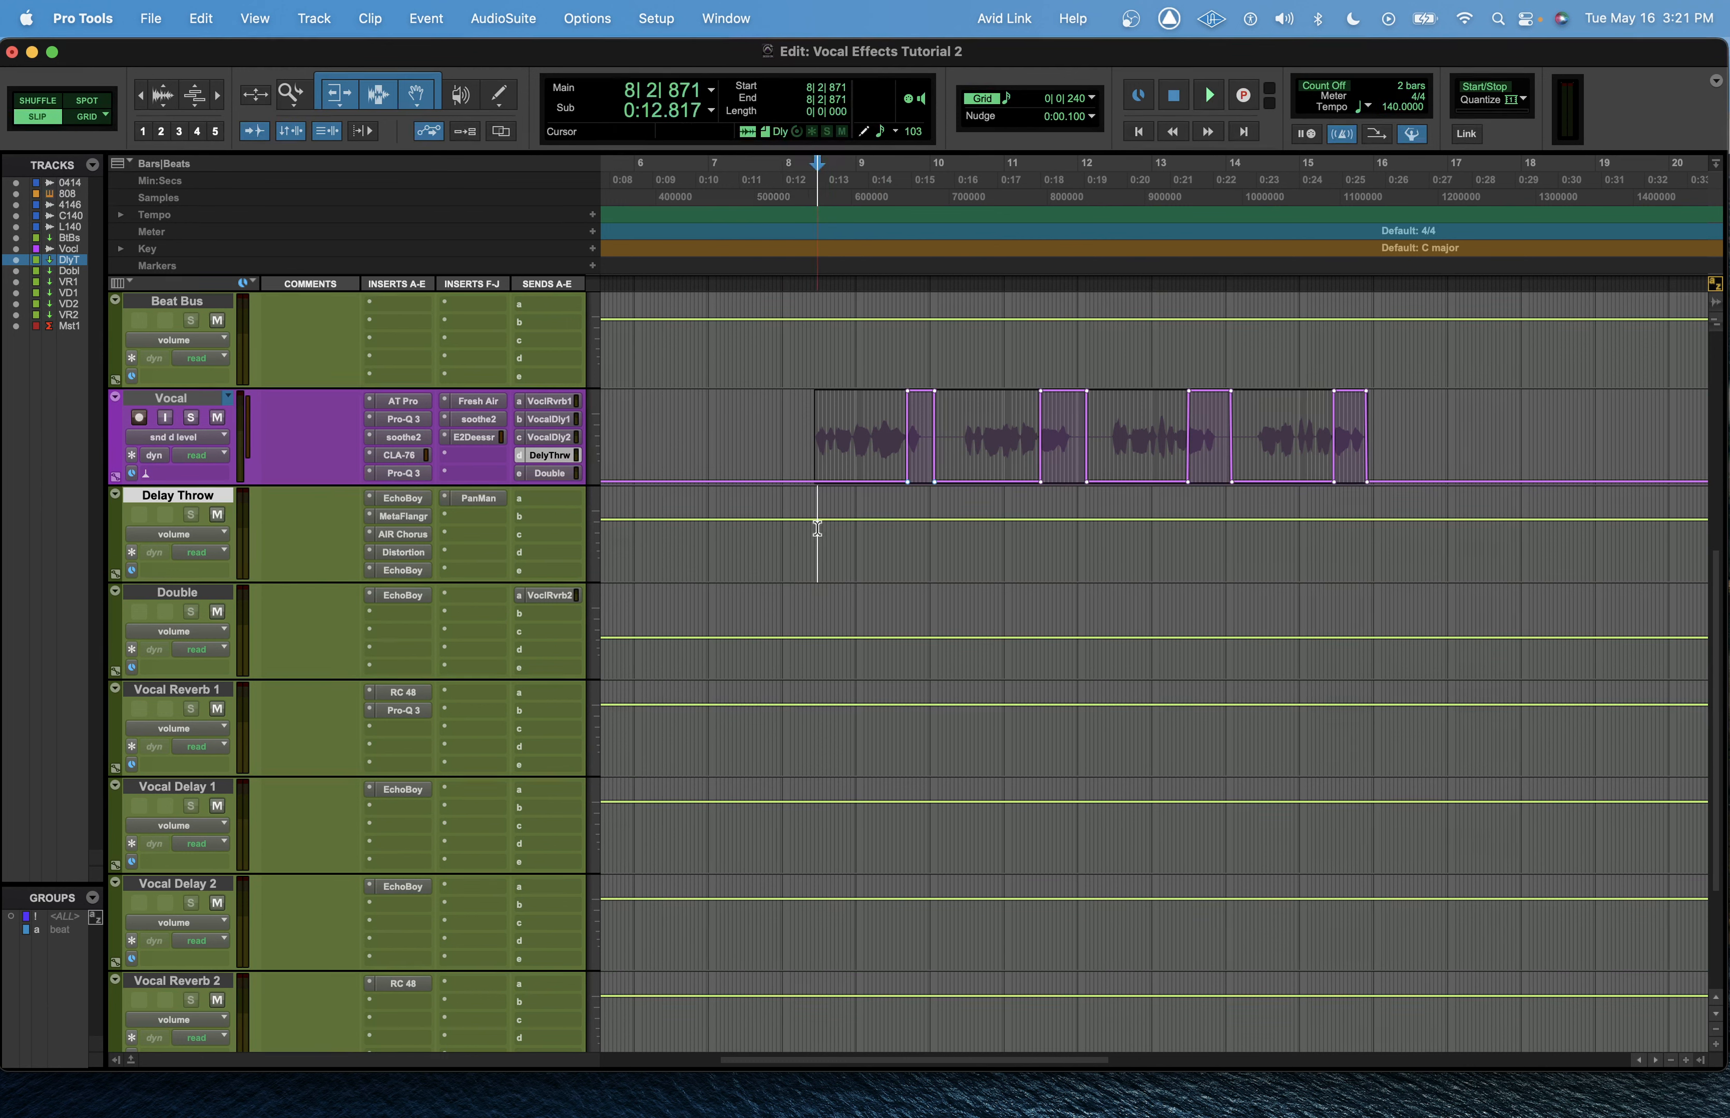
{"action": "left_click", "coordinate": [817, 526]}
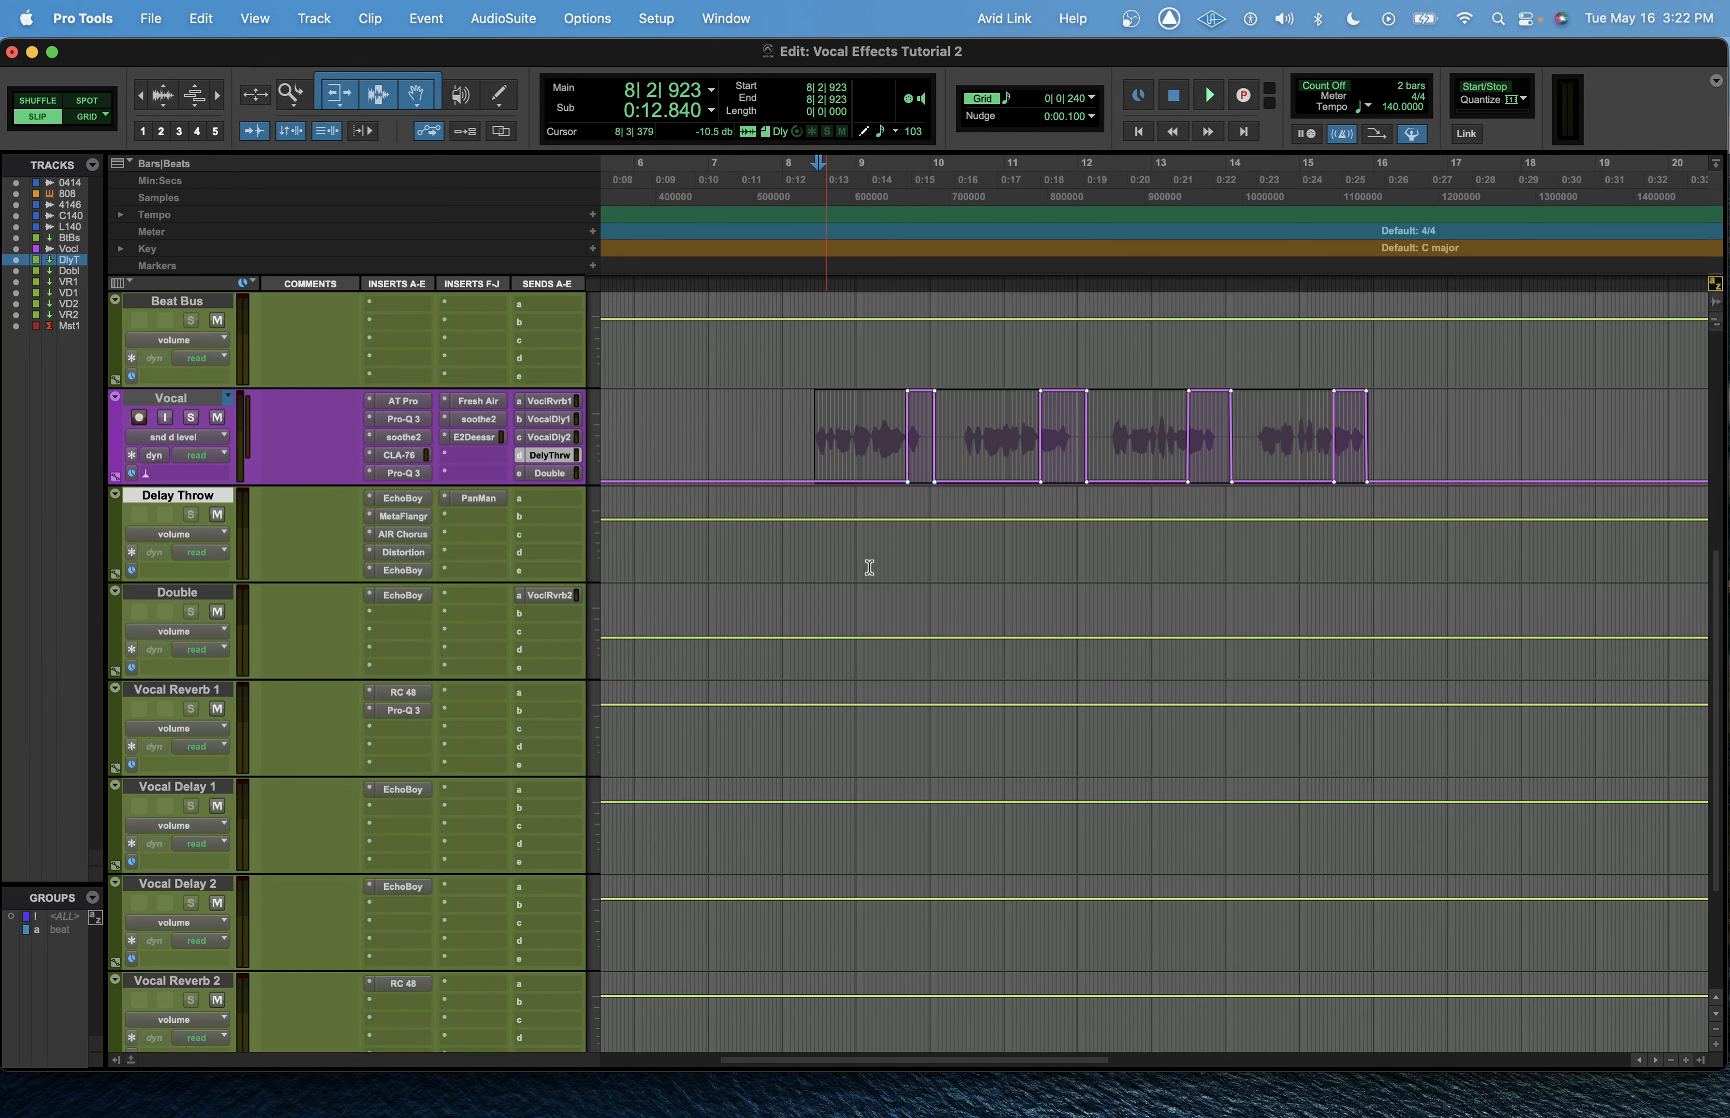
Step: Play all four vocal phrases with every send active, starting at about bar 7 on the Vocal track
{"action": "scroll", "coordinate": [1003, 606], "scroll_direction": "up", "scroll_amount": 1}
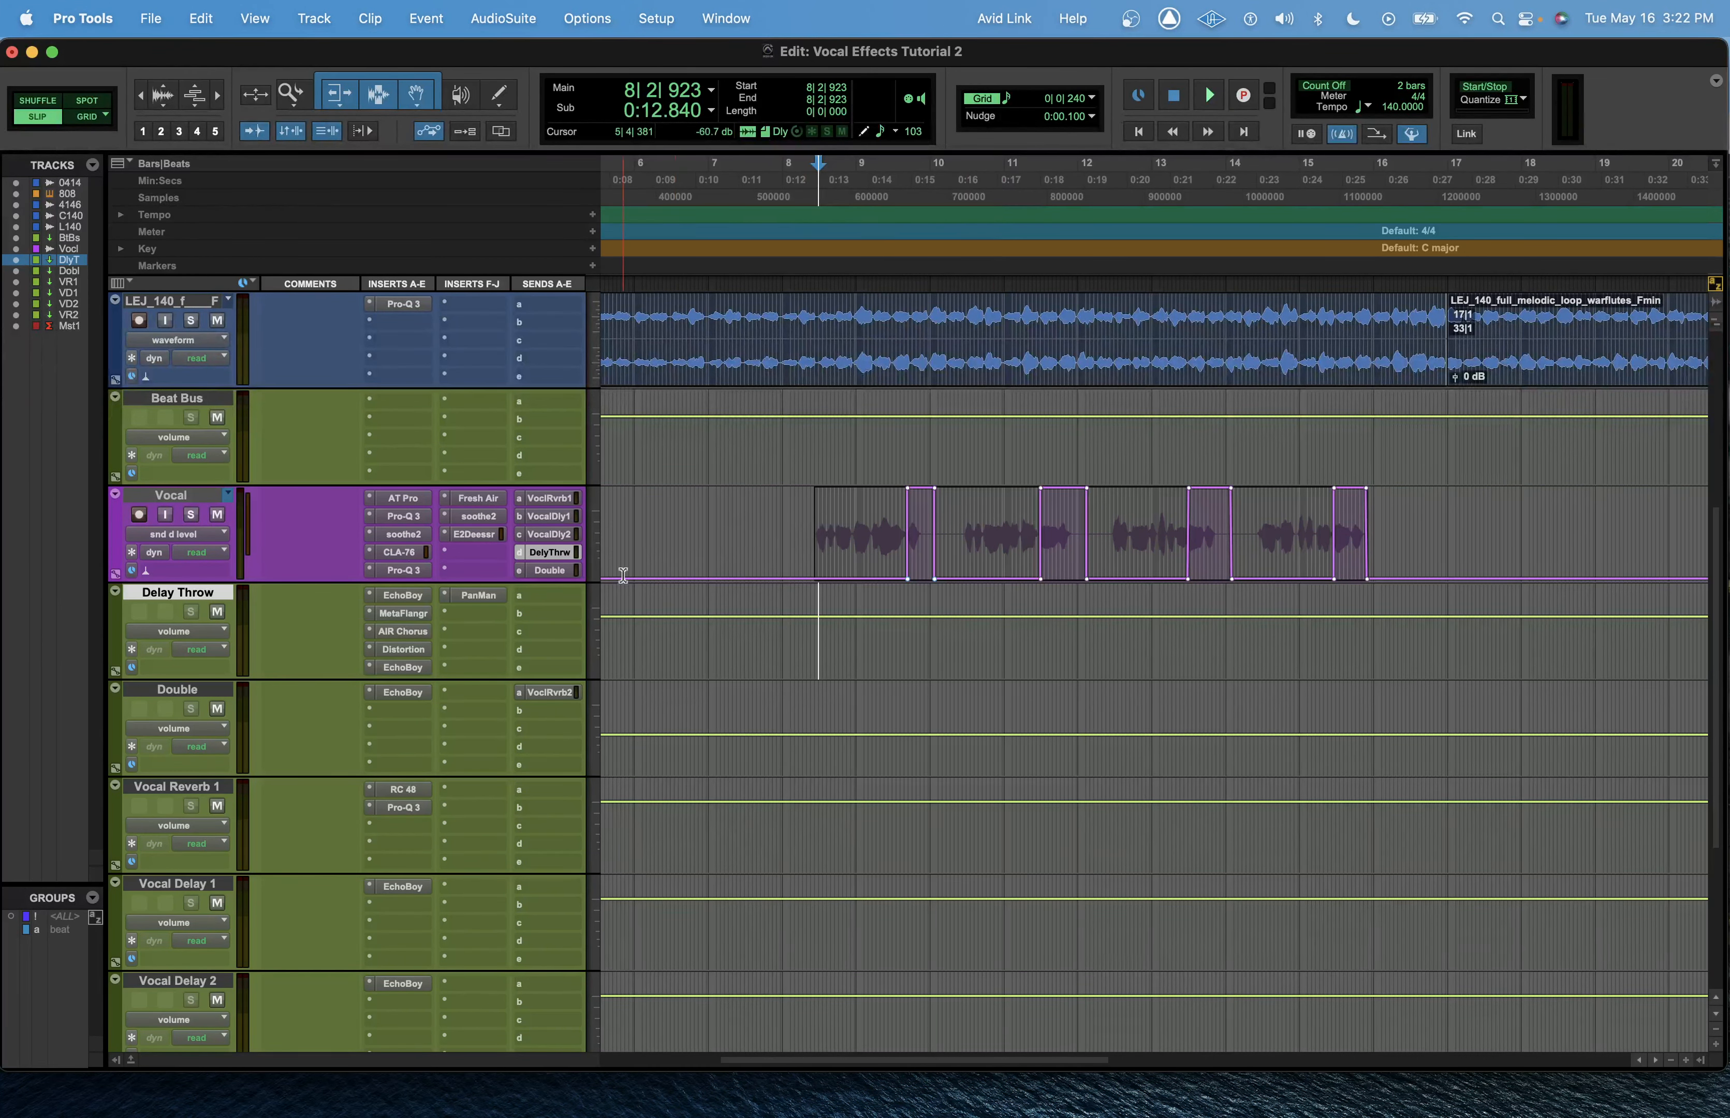
{"action": "left_click", "coordinate": [759, 519]}
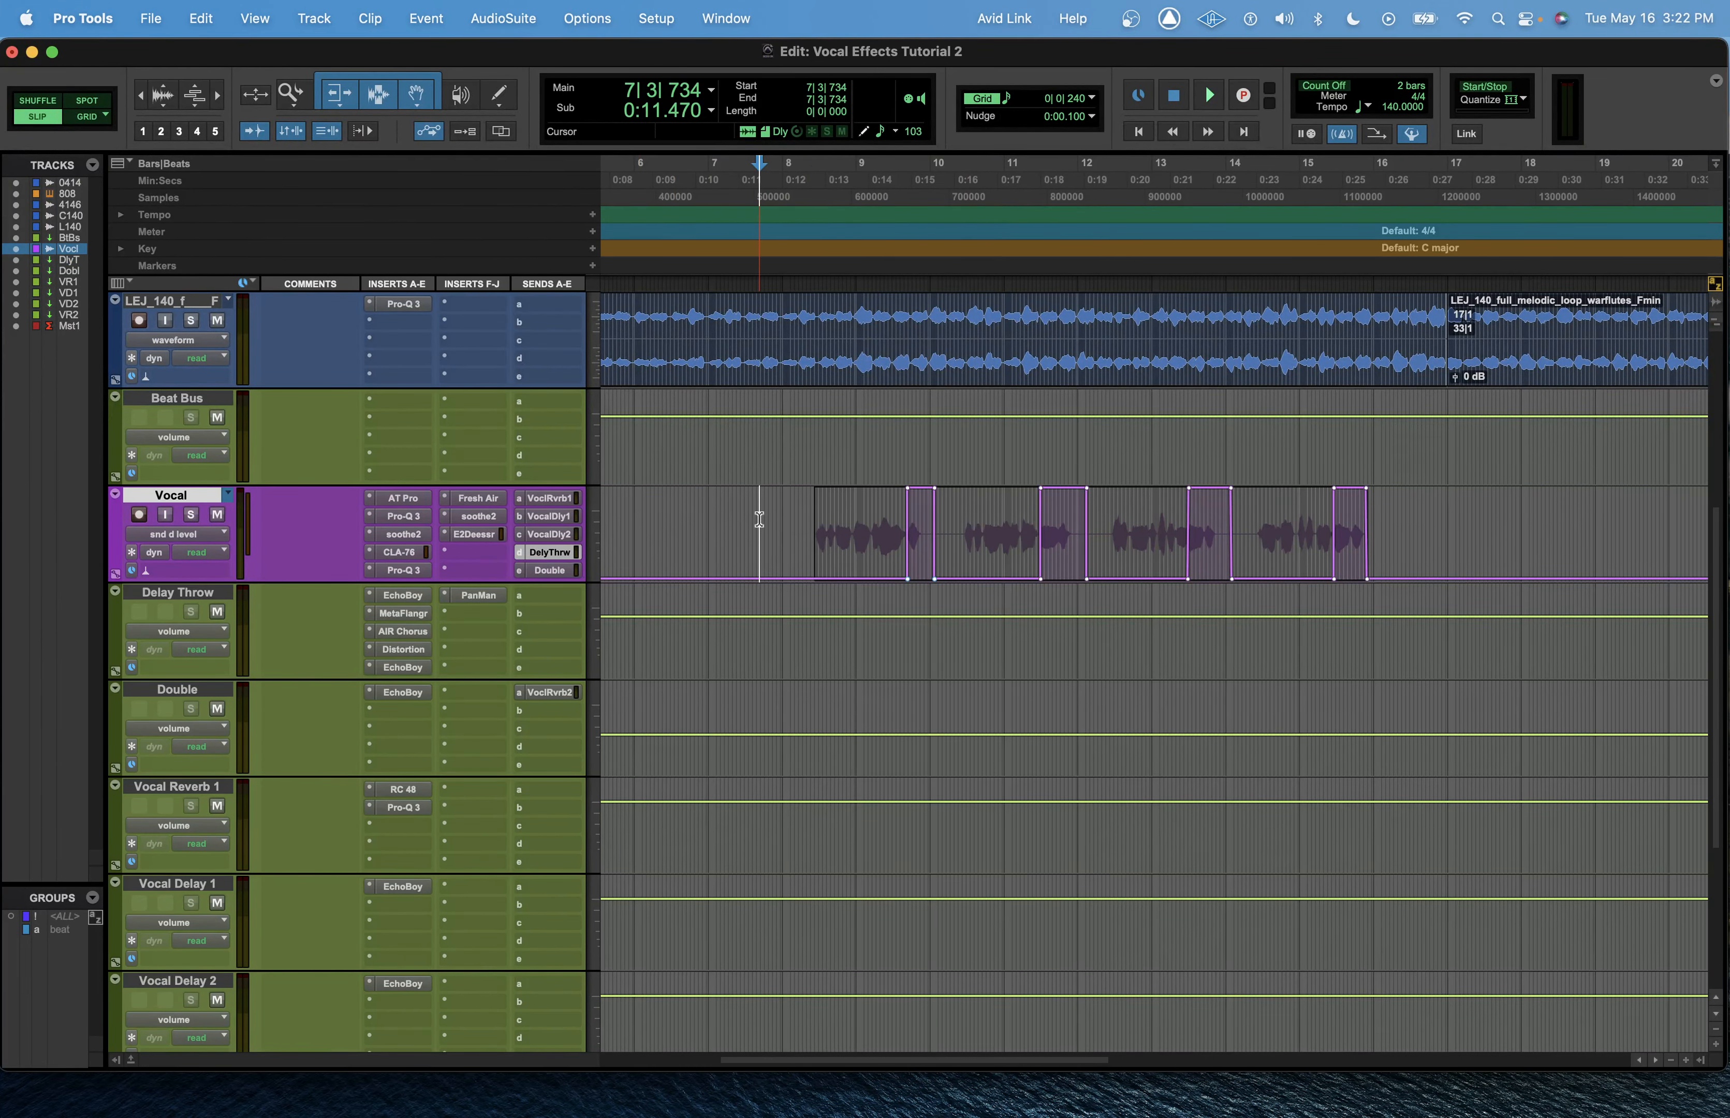
{"action": "key", "text": "space"}
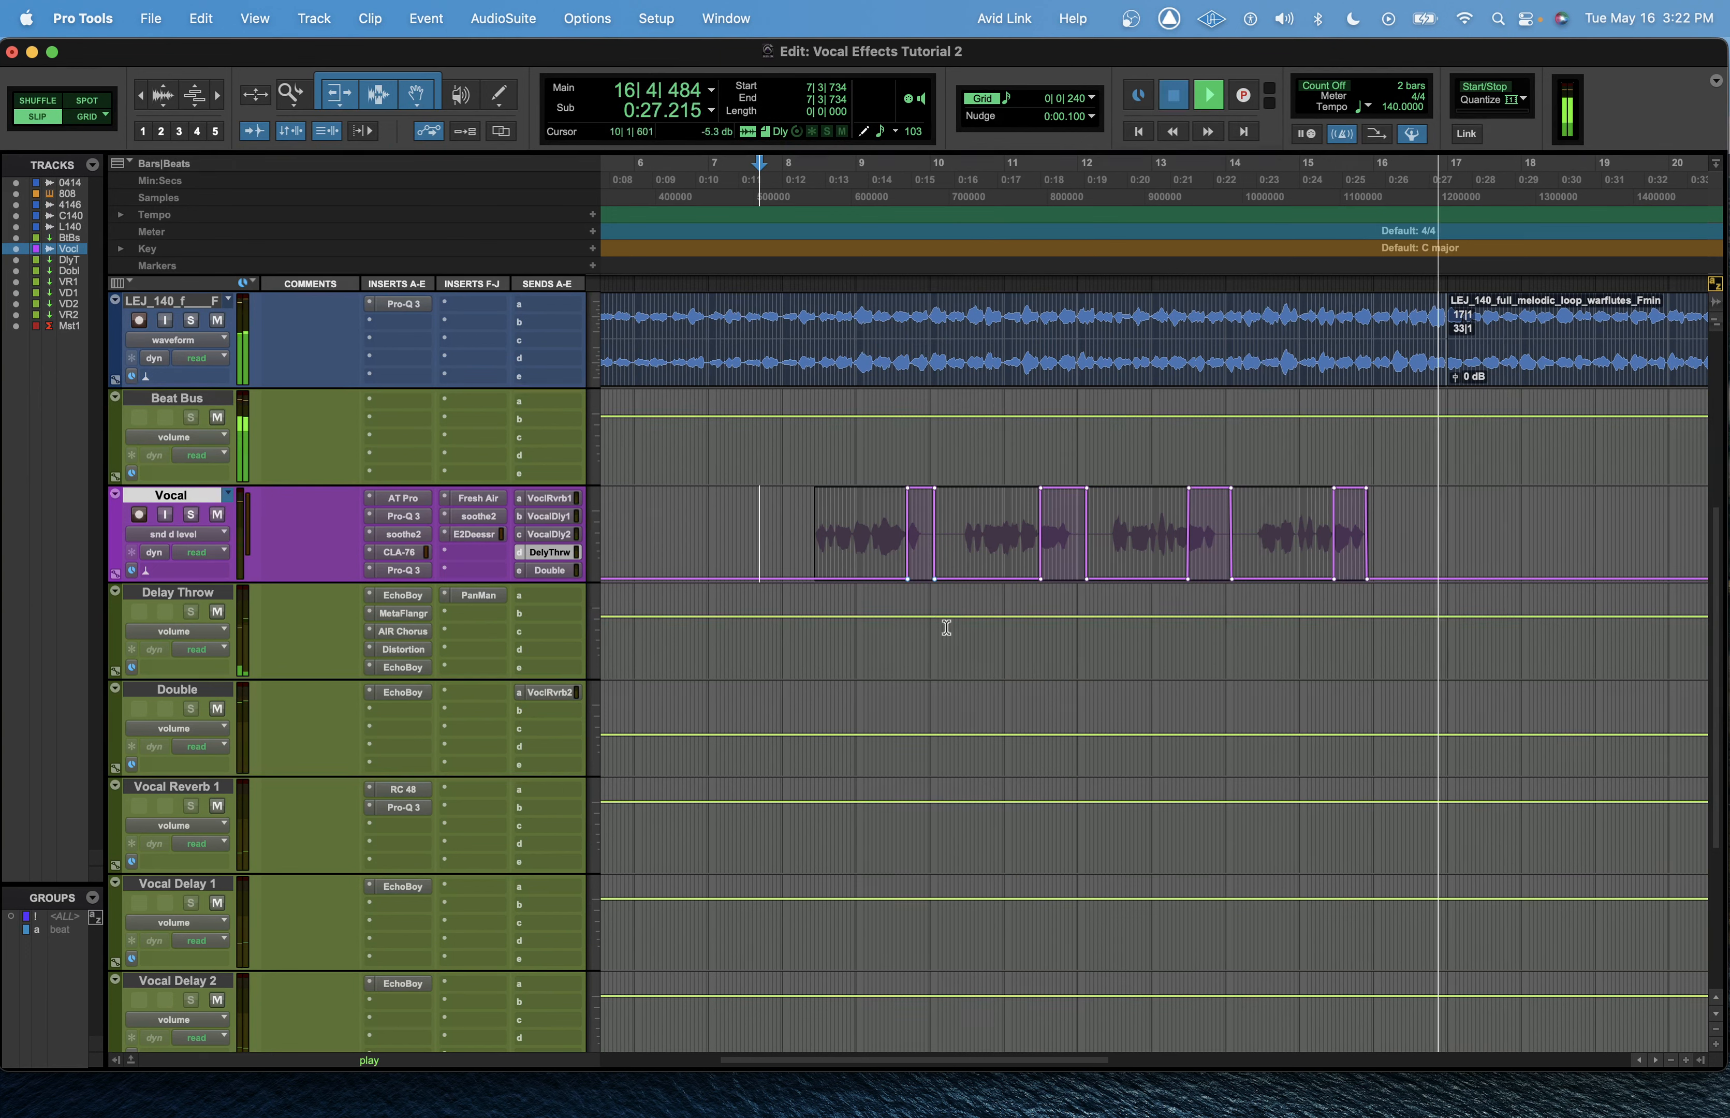
{"action": "key", "text": "space"}
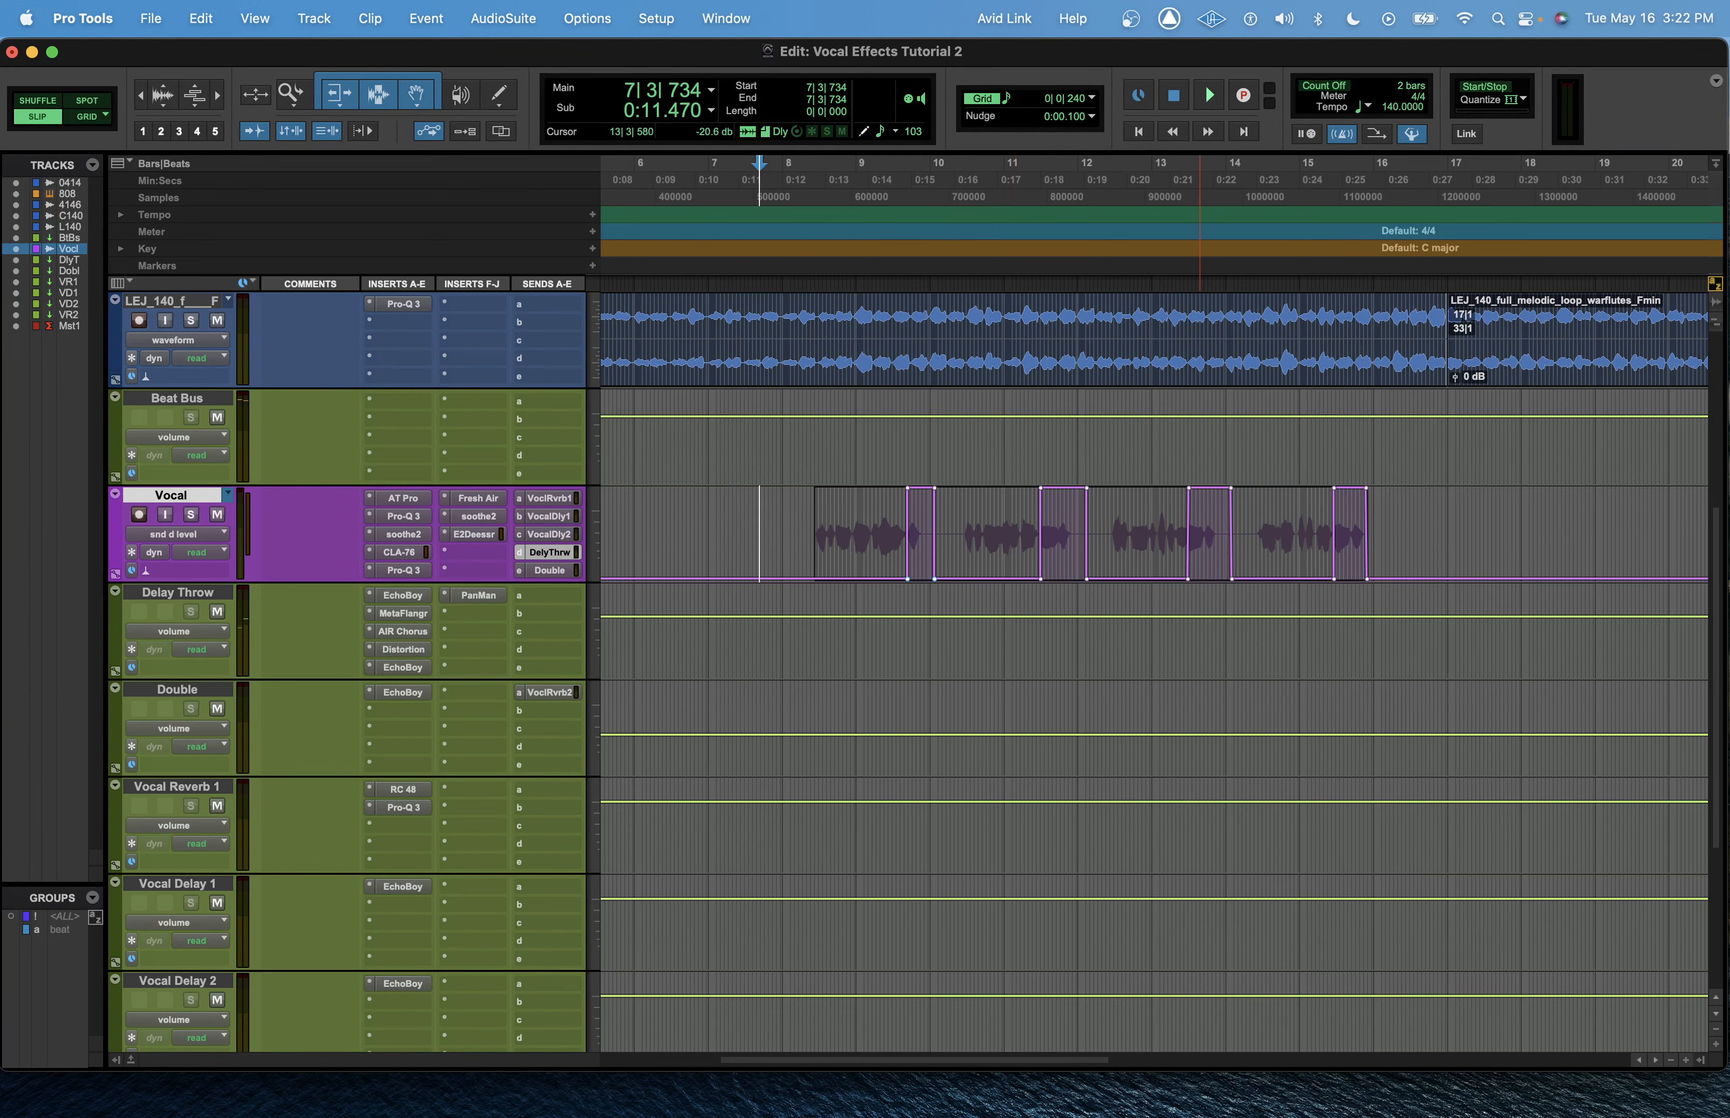